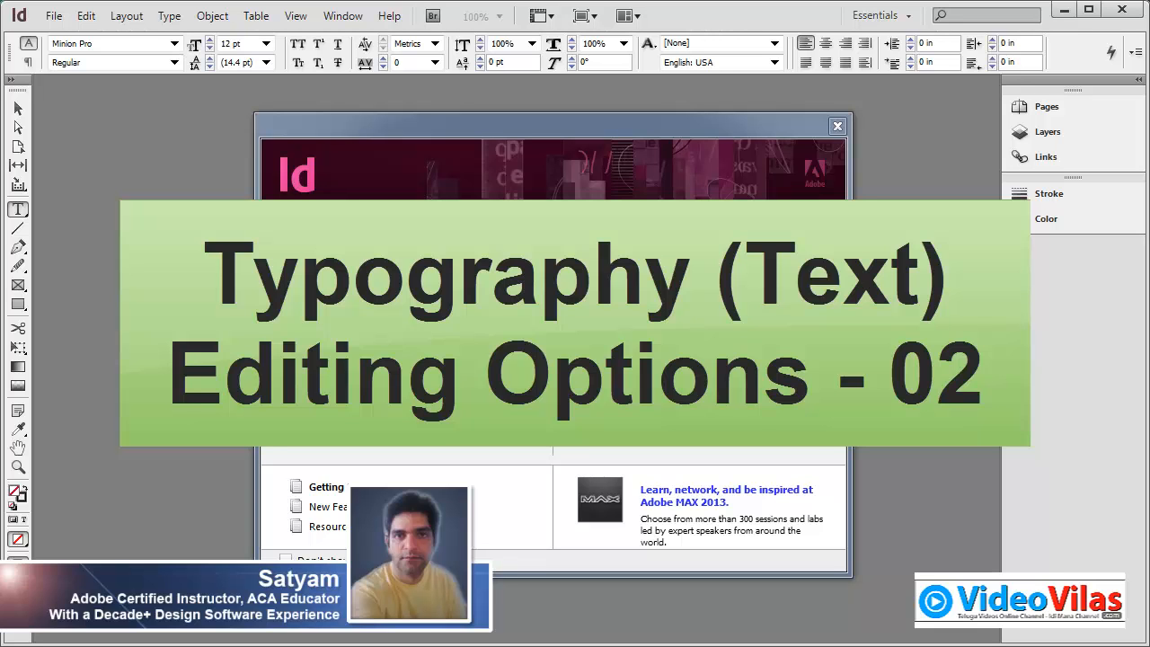
Step: Create a new document with the default settings
key("ctrl+n")
left_click(669, 173)
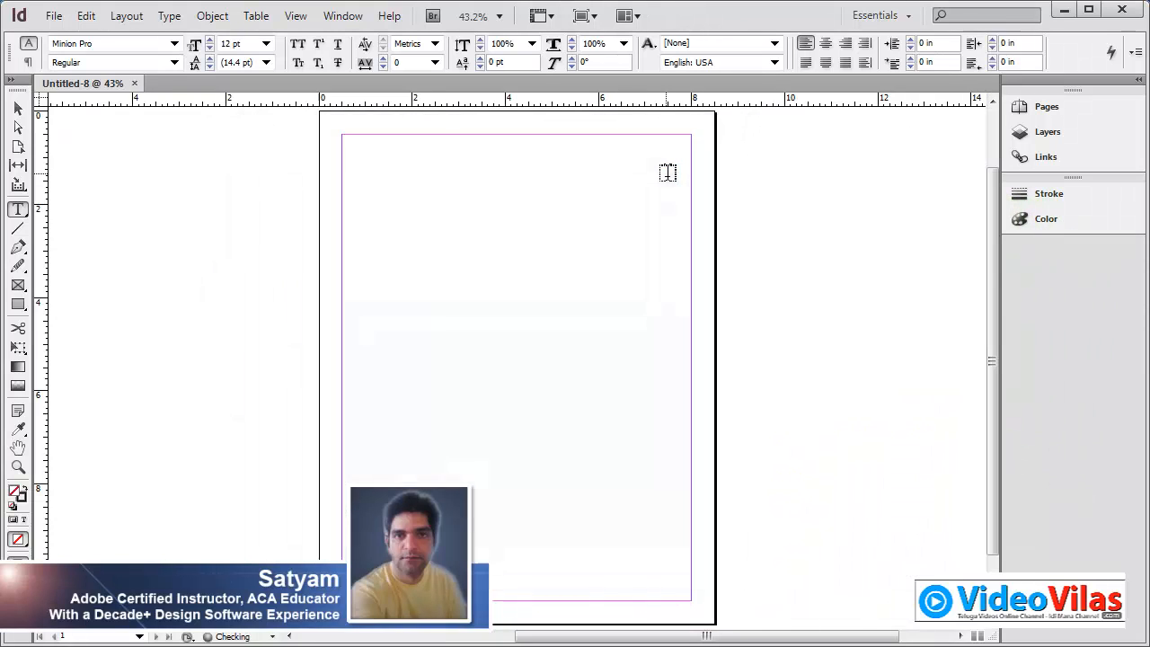
left_click(18, 467)
left_click_drag(261, 249, 790, 167)
Step: Place the ResumeEmail Word document from the Desktop onto the page within the margins, with Show Import Options turned off, and deselect its frame
left_click(54, 16)
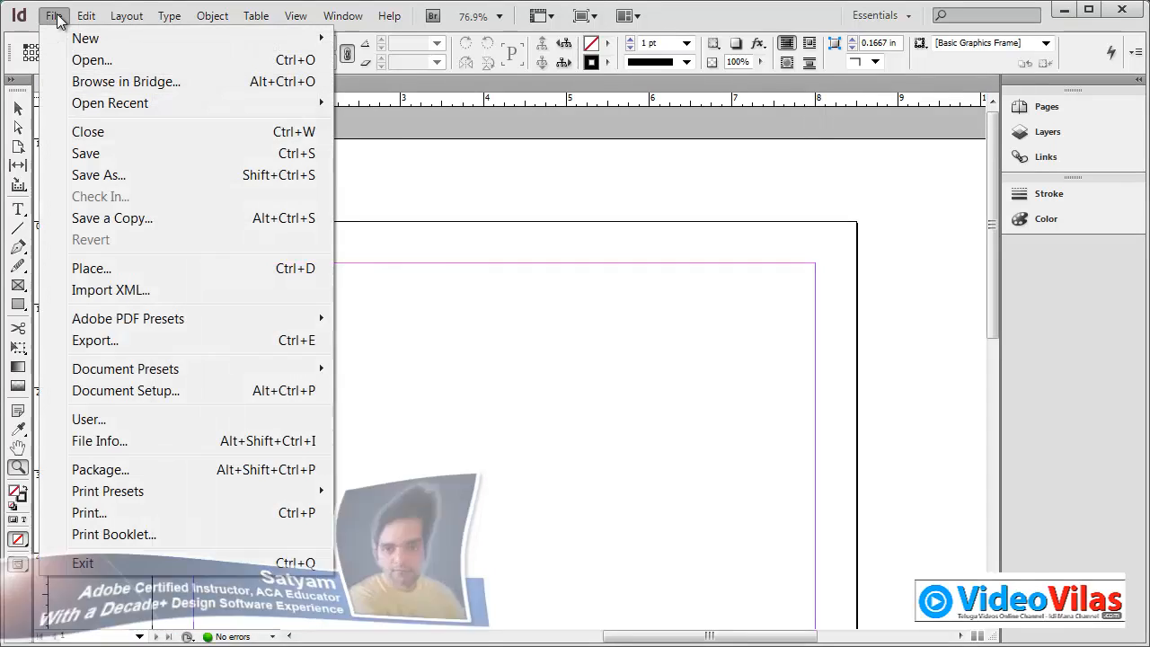
left_click(105, 270)
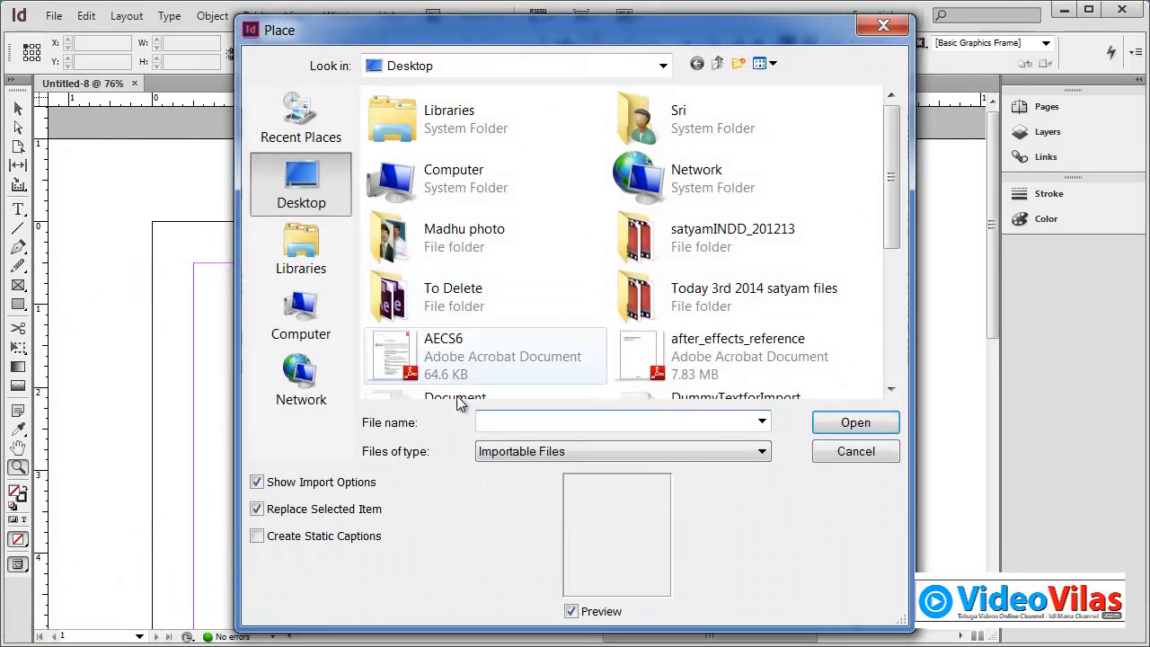
left_click(257, 481)
left_click_drag(894, 207, 899, 326)
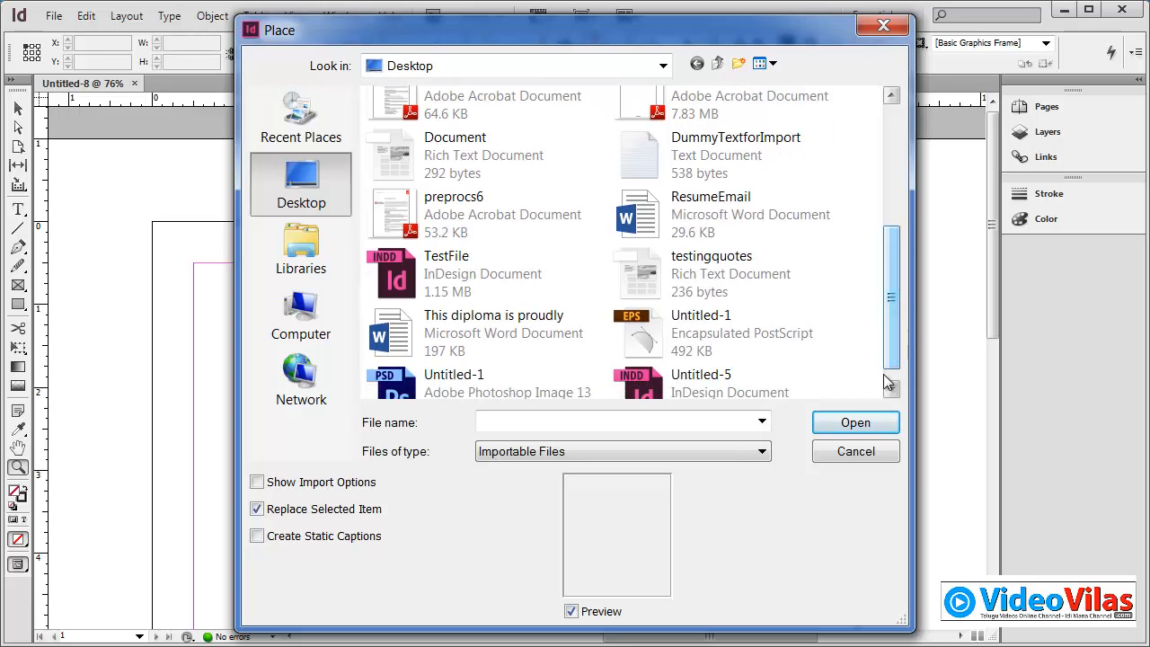
left_click(755, 214)
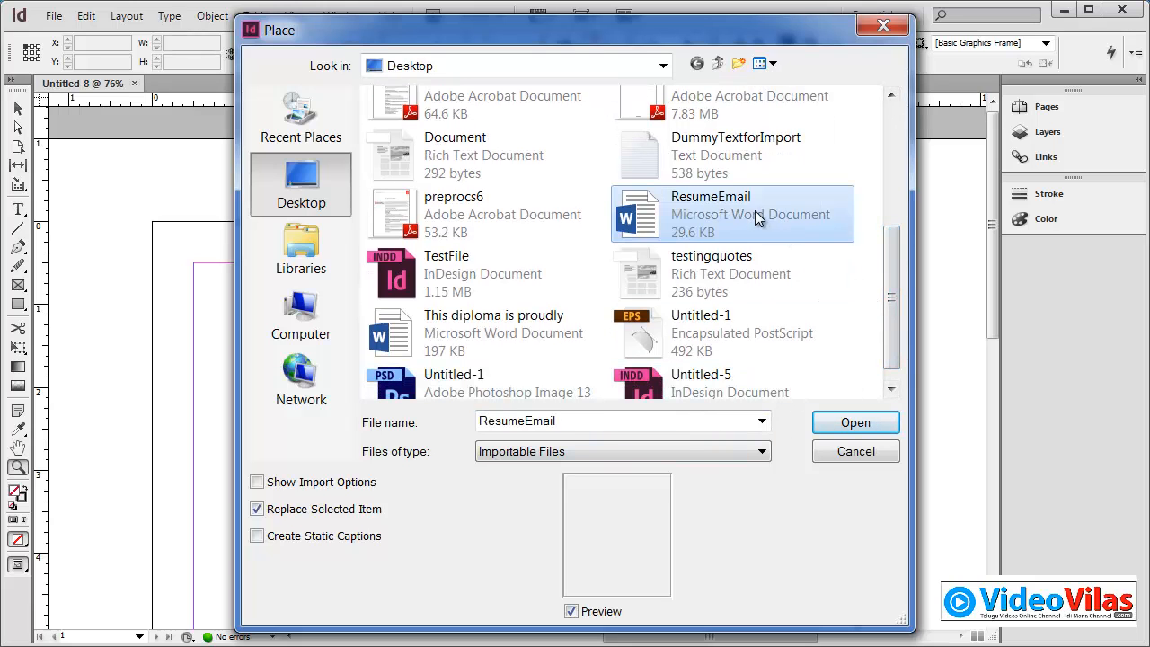
left_click(858, 423)
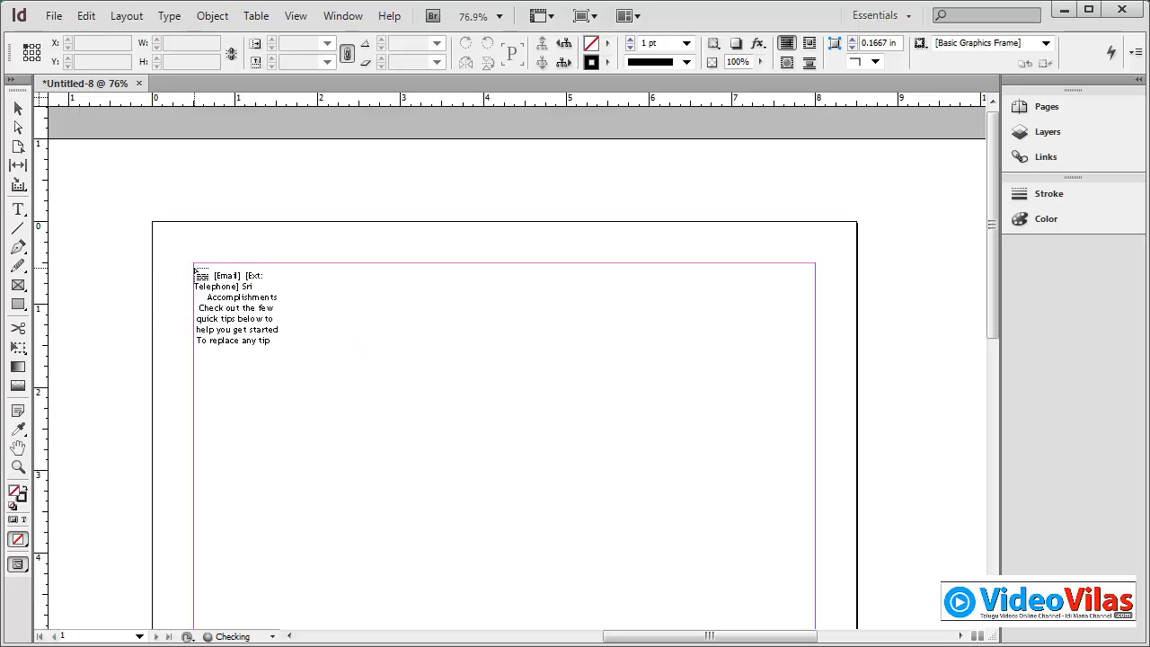
key("z")
left_click(885, 300)
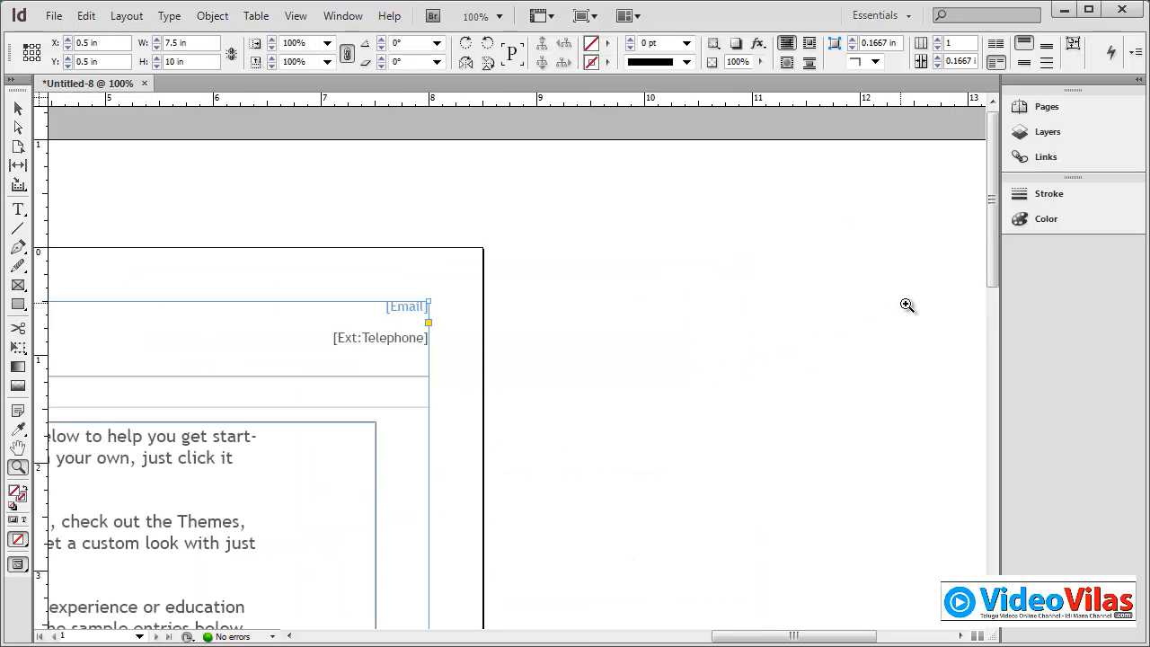
left_click(18, 447)
left_click_drag(367, 429, 796, 303)
left_click_drag(477, 333, 596, 275)
key("v")
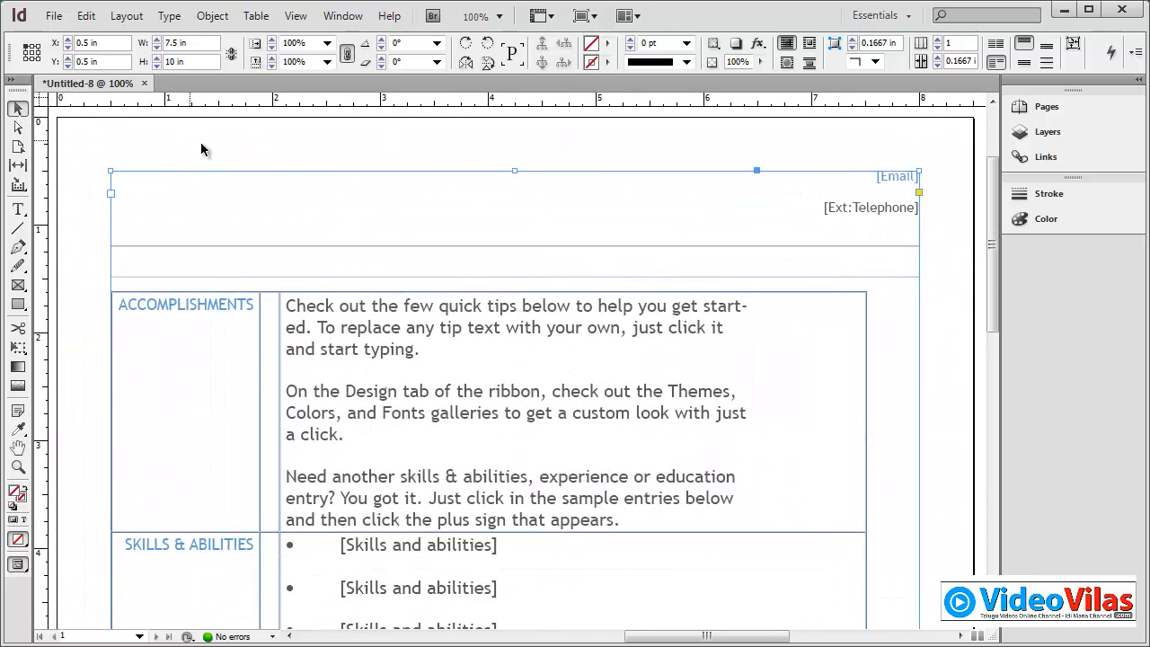
left_click(201, 149)
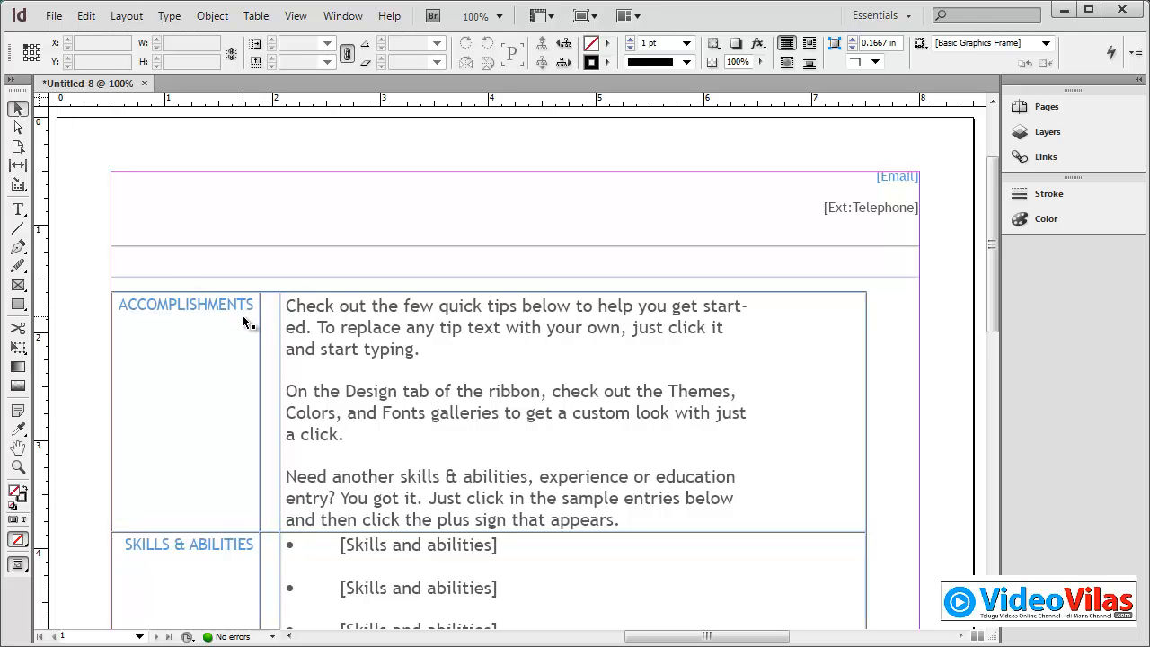
left_click(54, 15)
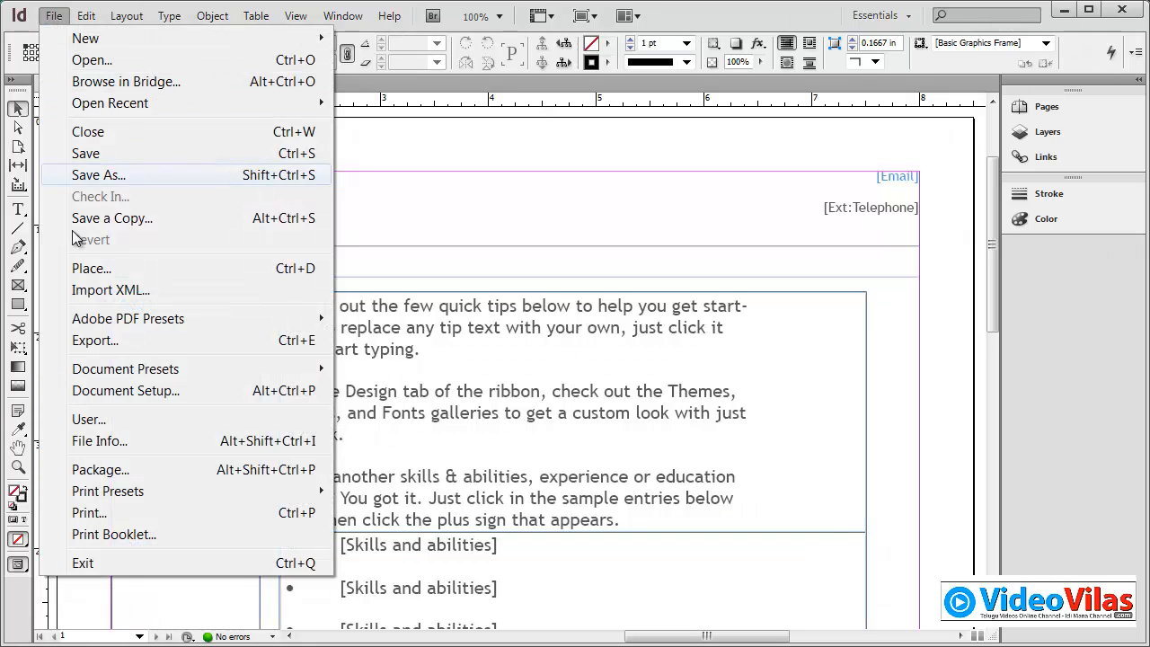
left_click(89, 267)
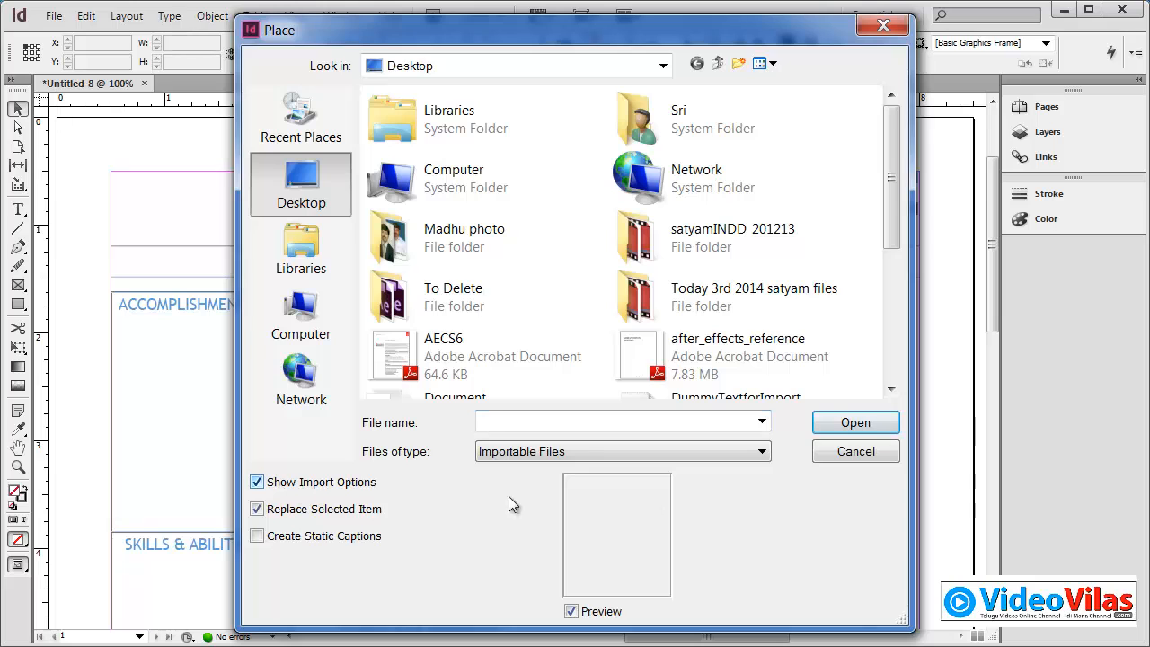
left_click(829, 446)
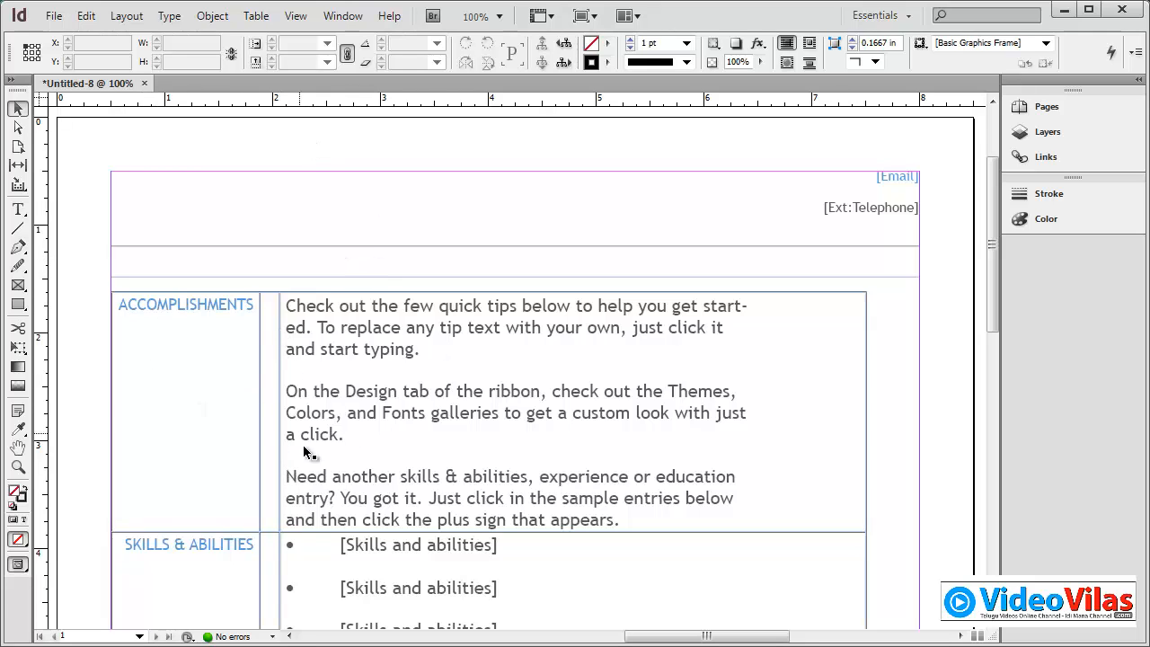
Step: Copy the heading word "ACCOMPLISHMENTS" from the first cell of the resume table
double_click(189, 307)
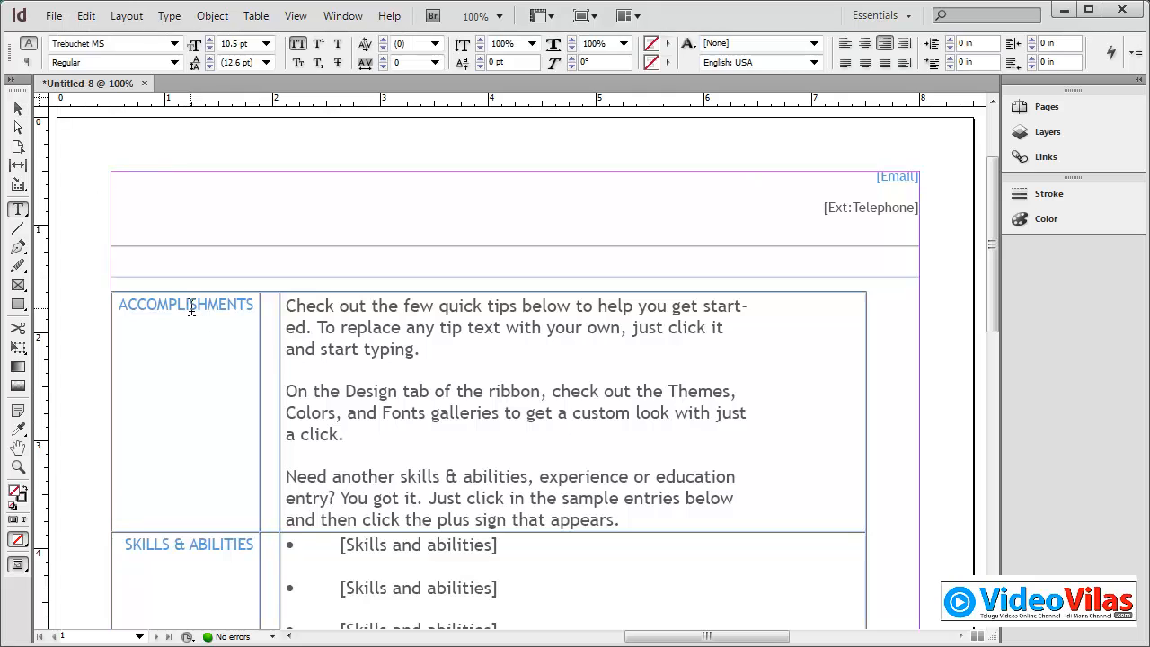
double_click(192, 306)
key("ctrl+c")
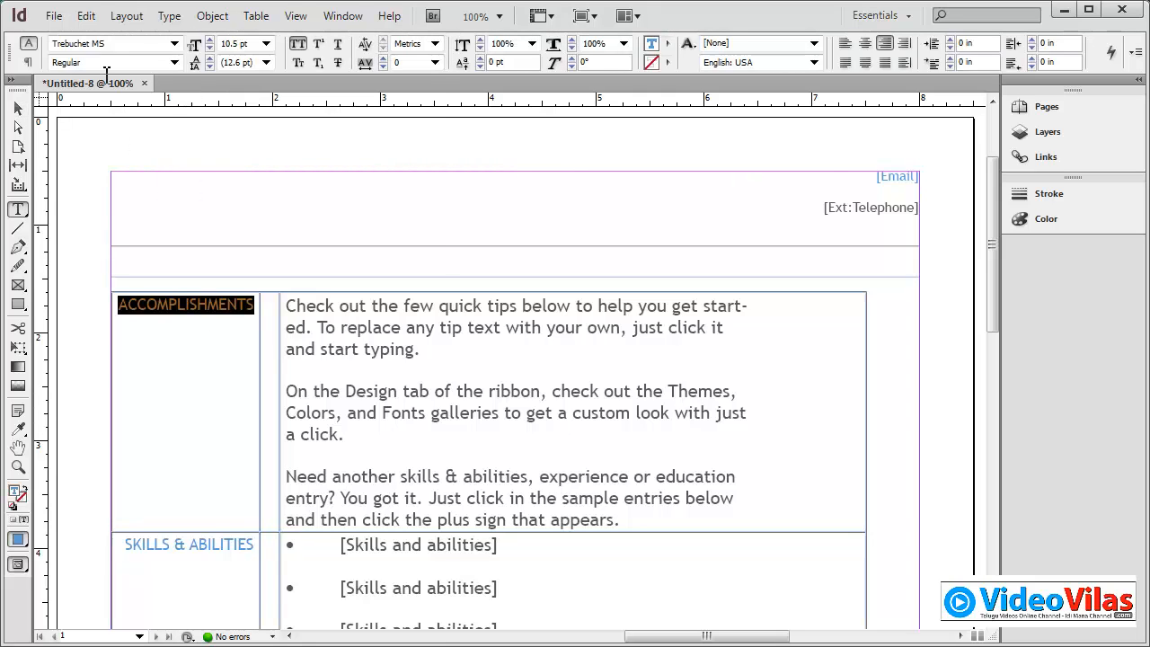
left_click(87, 15)
left_click(117, 110)
Step: Paste the copied heading with its formatting after "and start typing." in the first tips paragraph
left_click(383, 327)
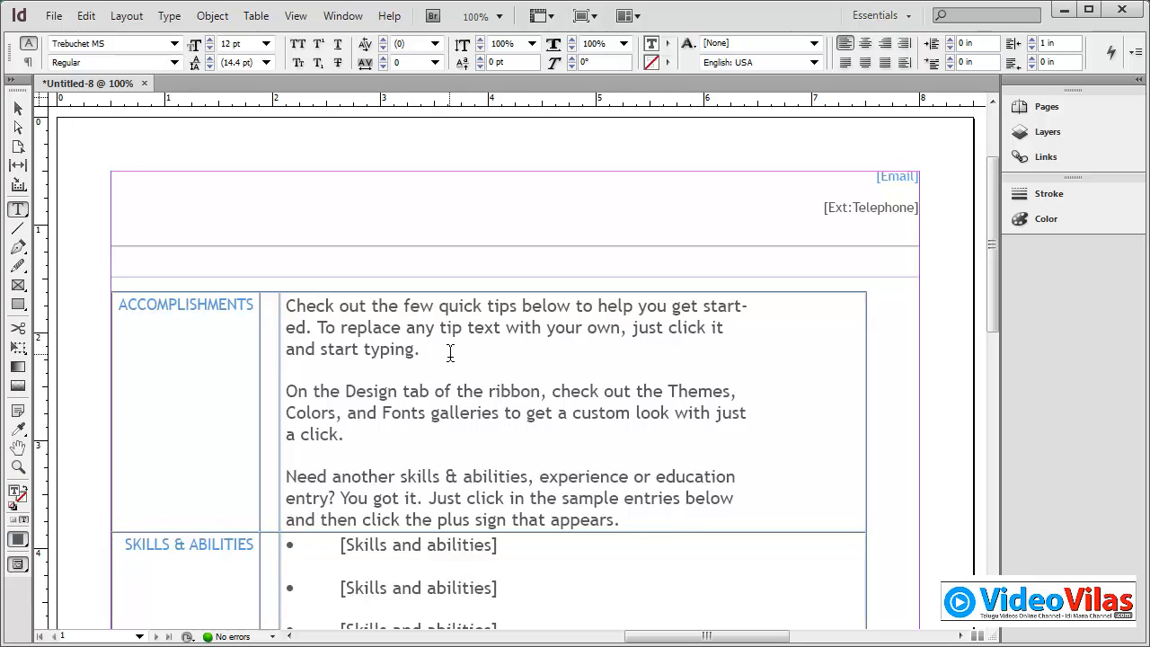
left_click(505, 475)
left_click(88, 15)
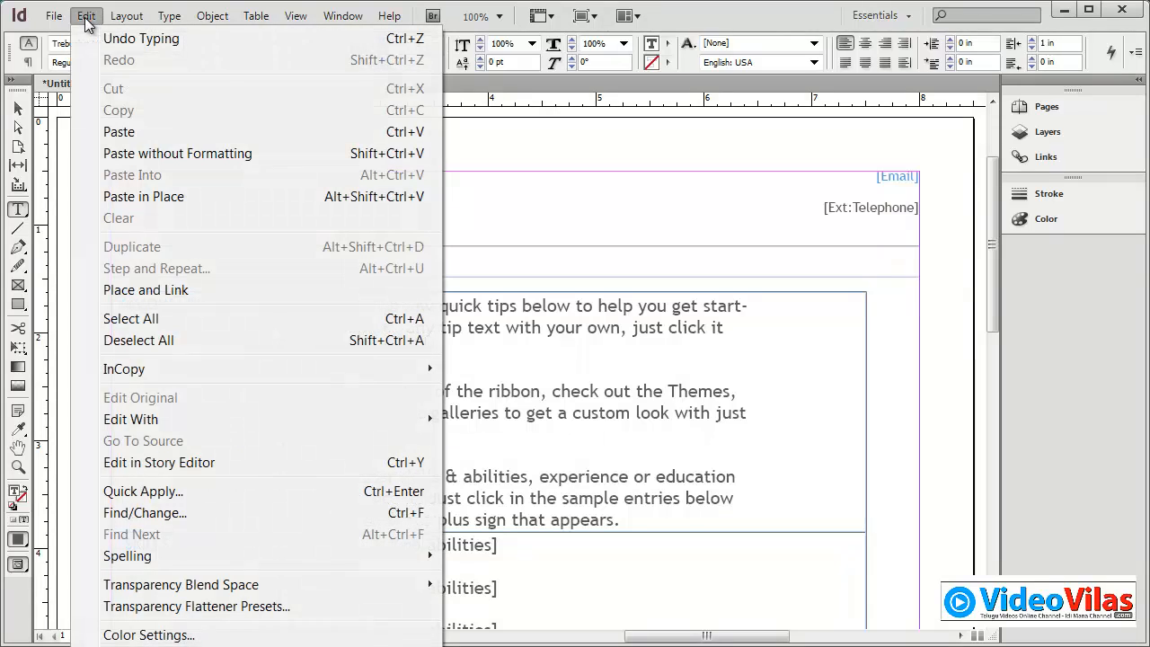
left_click(124, 132)
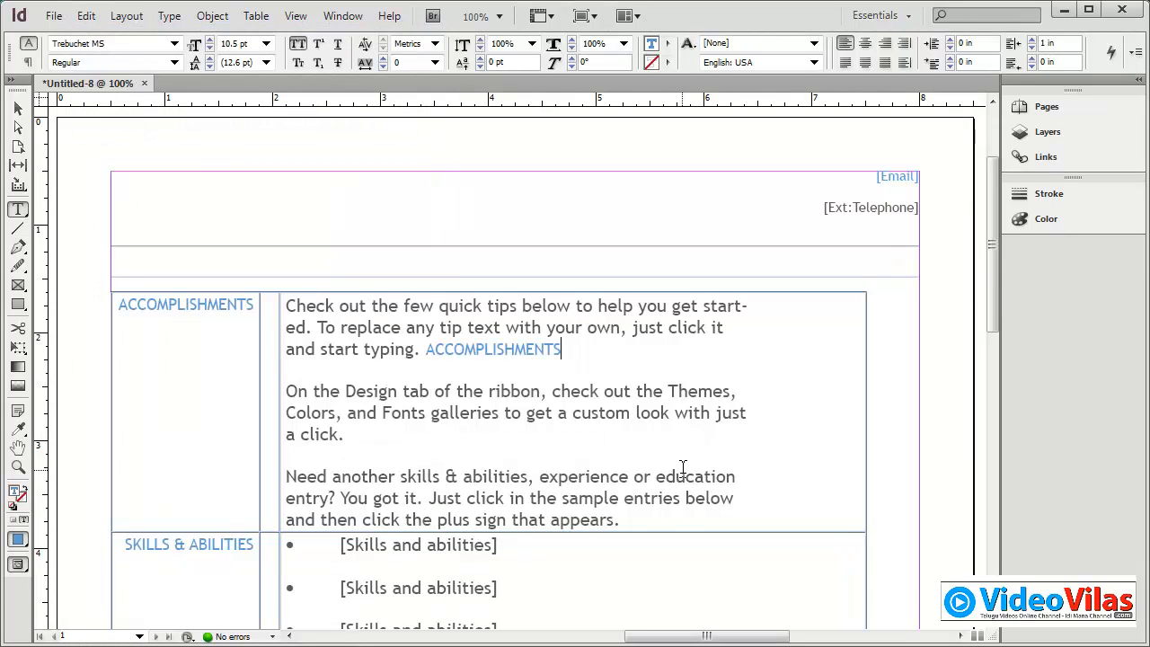
Step: Delete the pasted blue heading word from the end of the first tips paragraph
key("BackSpace")
key("BackSpace")
key("BackSpace")
key("BackSpace")
key("BackSpace")
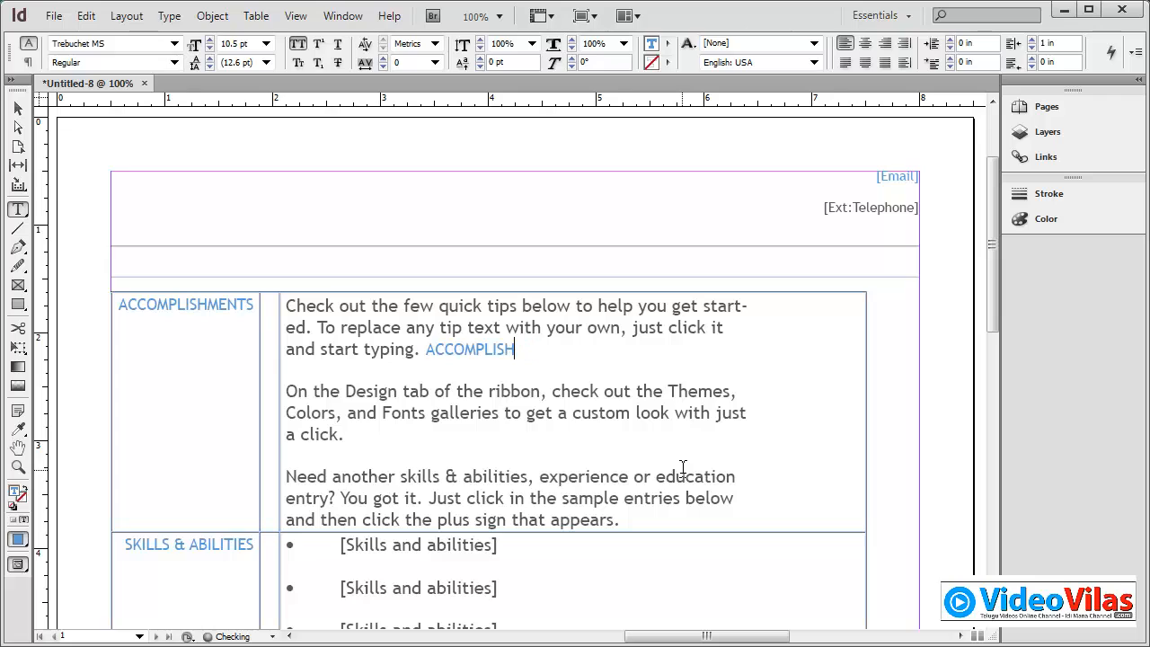
key("BackSpace")
key("BackSpace")
key("BackSpace")
key("BackSpace")
key("BackSpace")
key("BackSpace")
key("BackSpace")
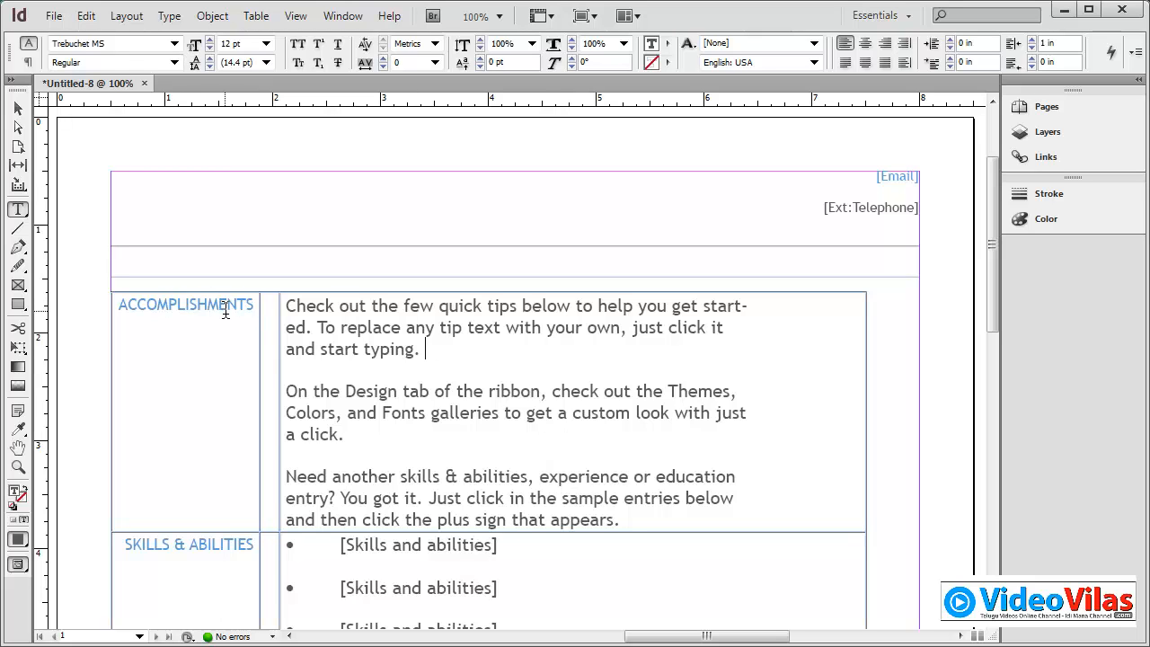
Step: Paste the copied heading without formatting after "and start typing.", and delete the pasted word together with the paragraph break behind it
left_click(86, 17)
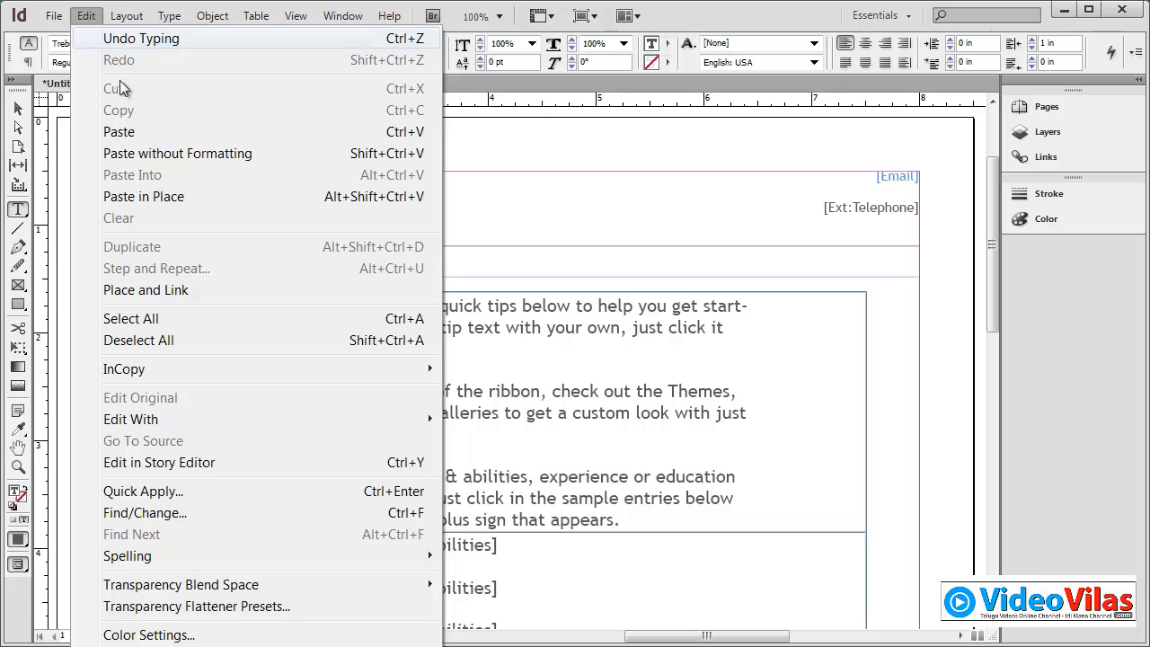
left_click(150, 154)
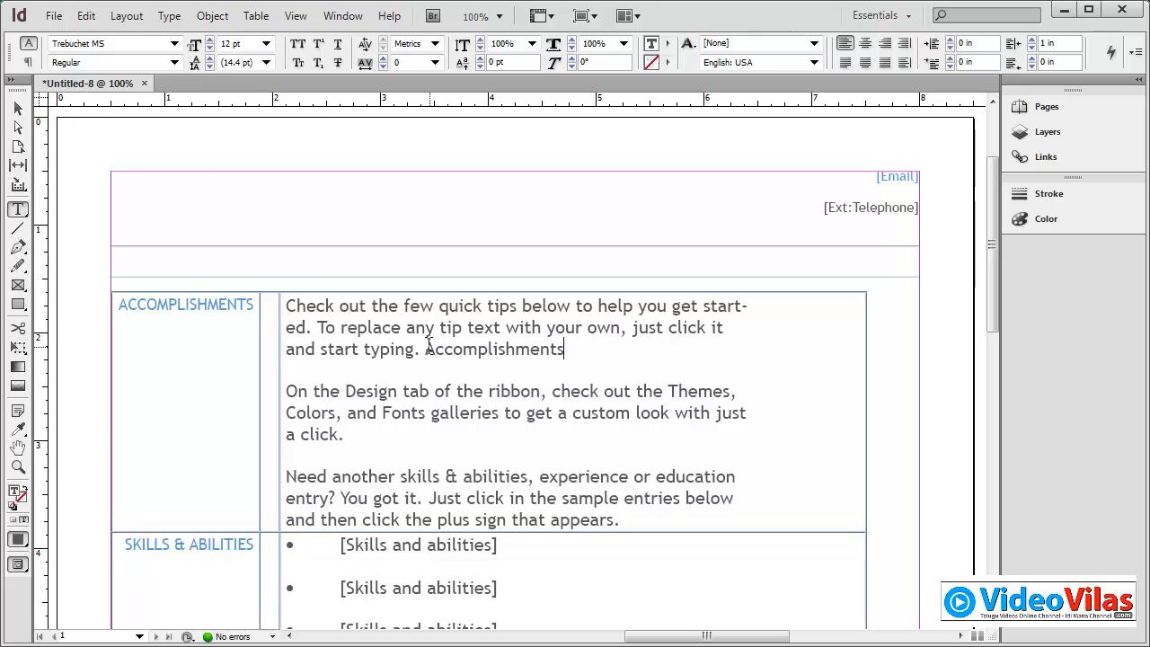
left_click_drag(426, 351, 575, 351)
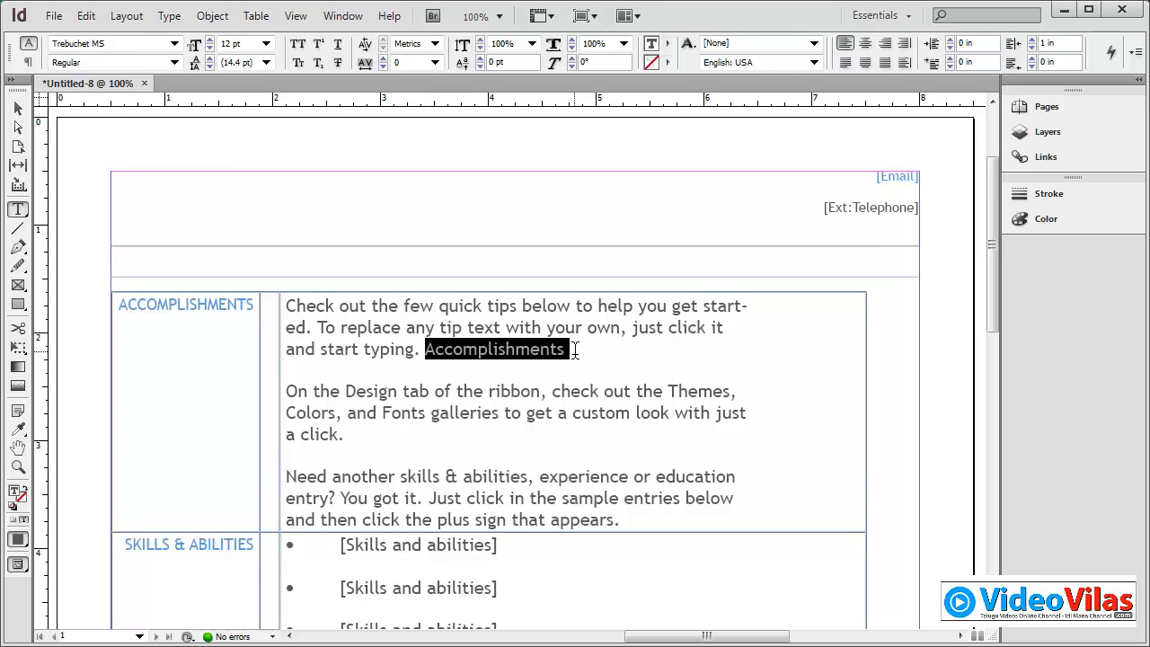
key("BackSpace")
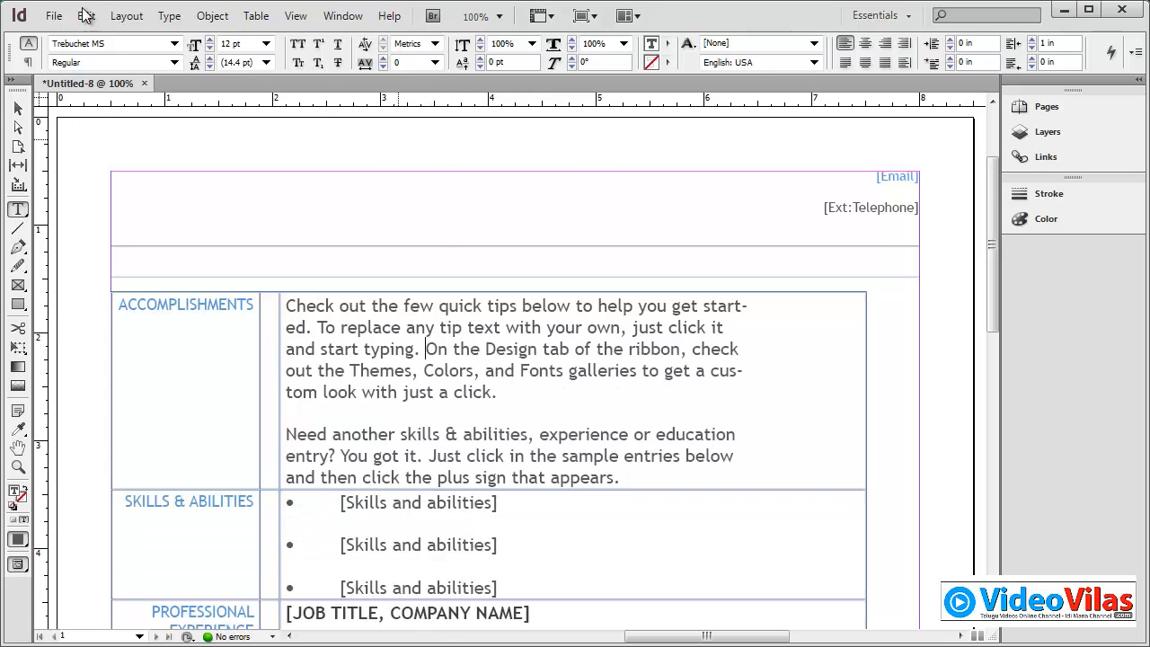
left_click(86, 15)
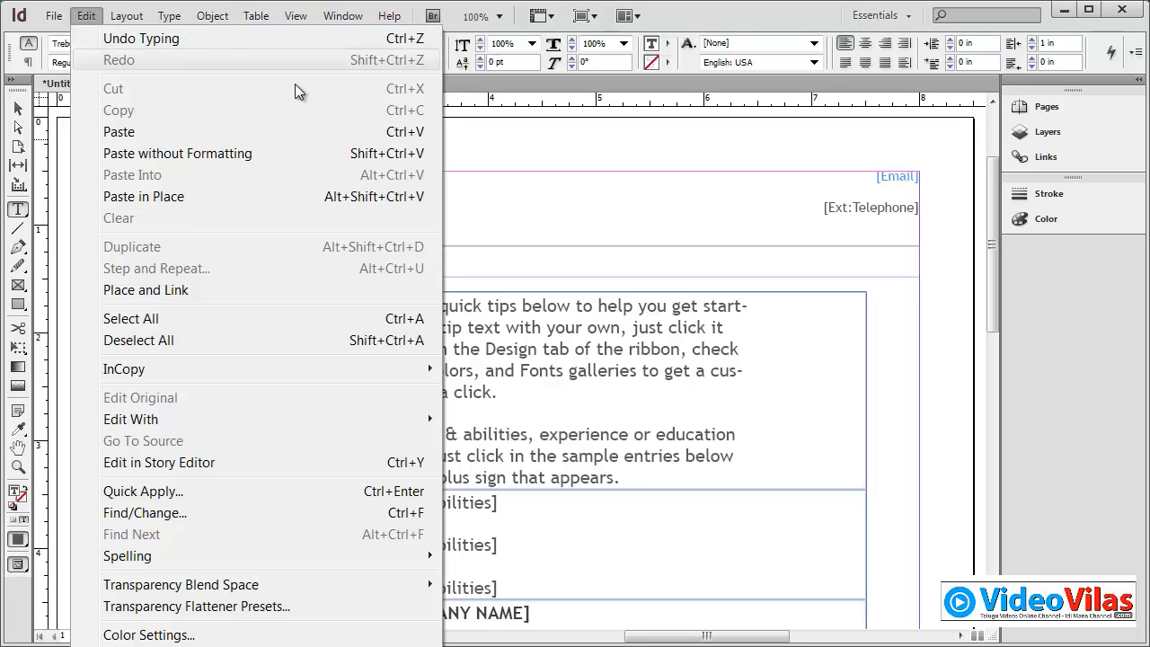
left_click(484, 314)
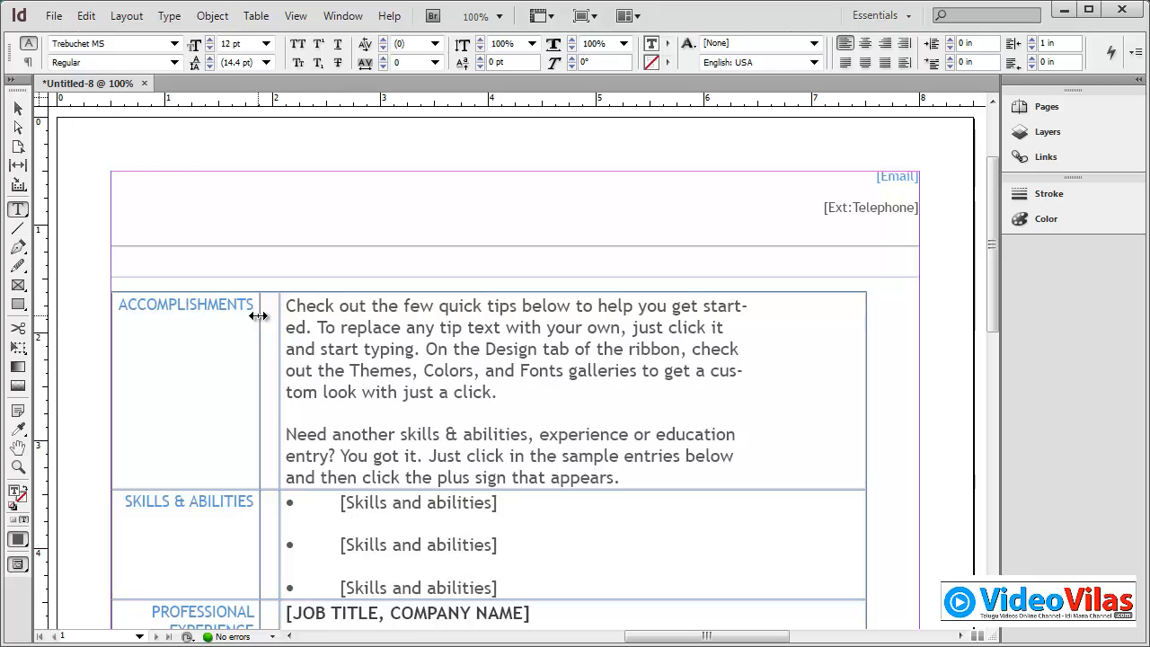
Step: Show the hidden characters in the resume text
left_click(17, 469)
left_click_drag(90, 252, 898, 533)
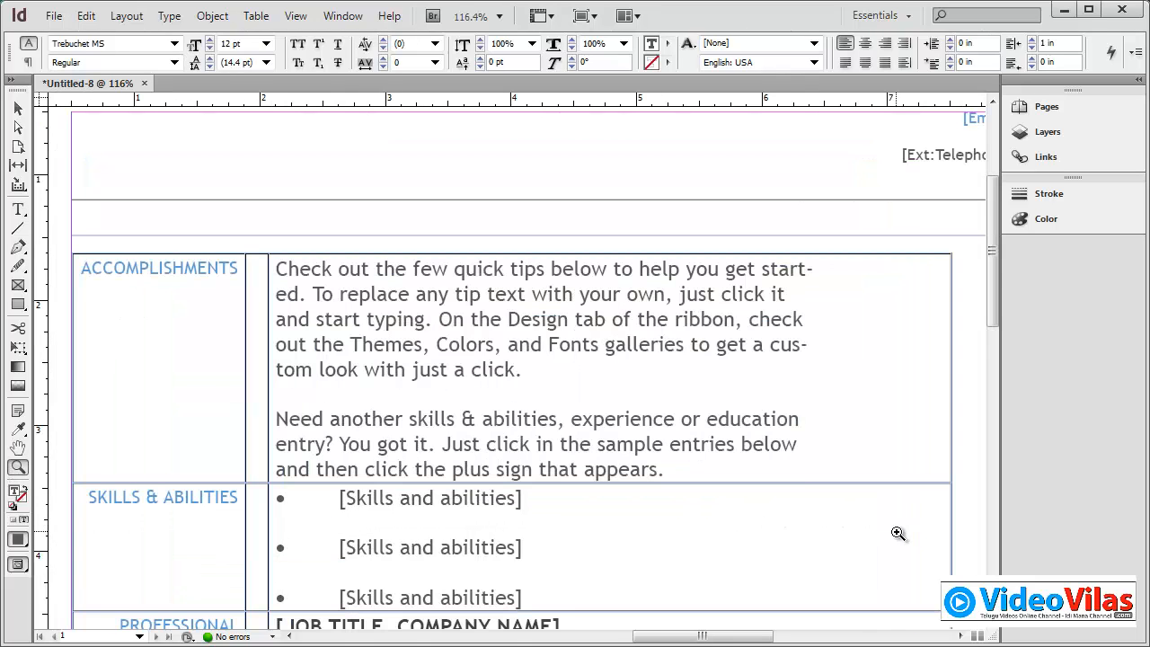
left_click(169, 15)
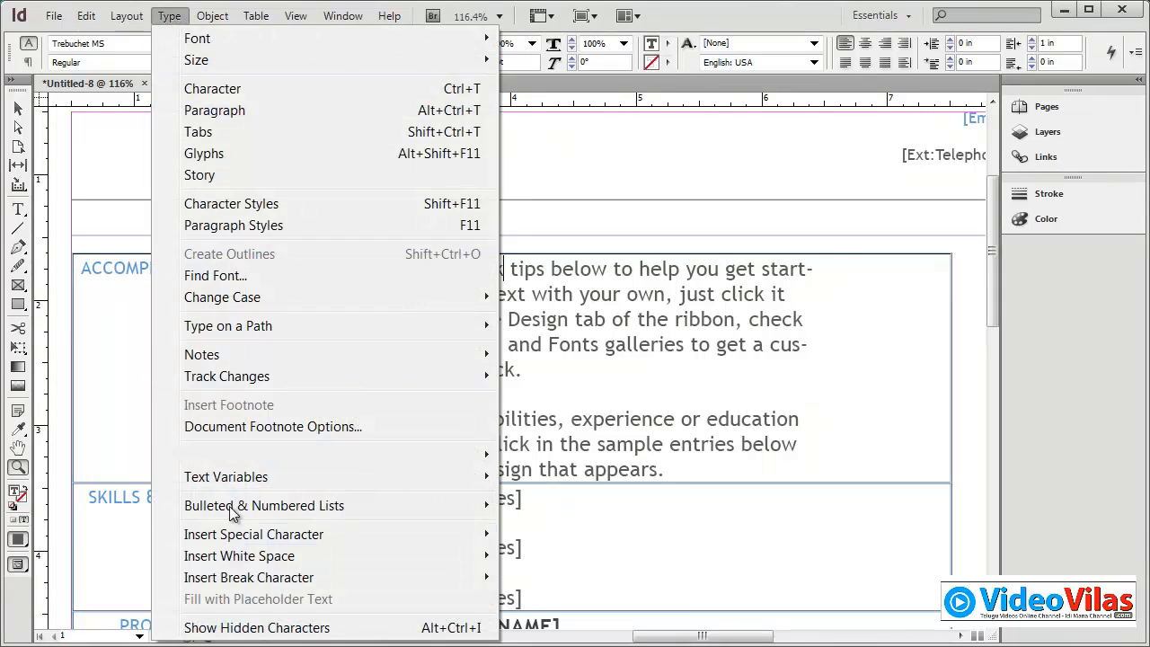
left_click(256, 628)
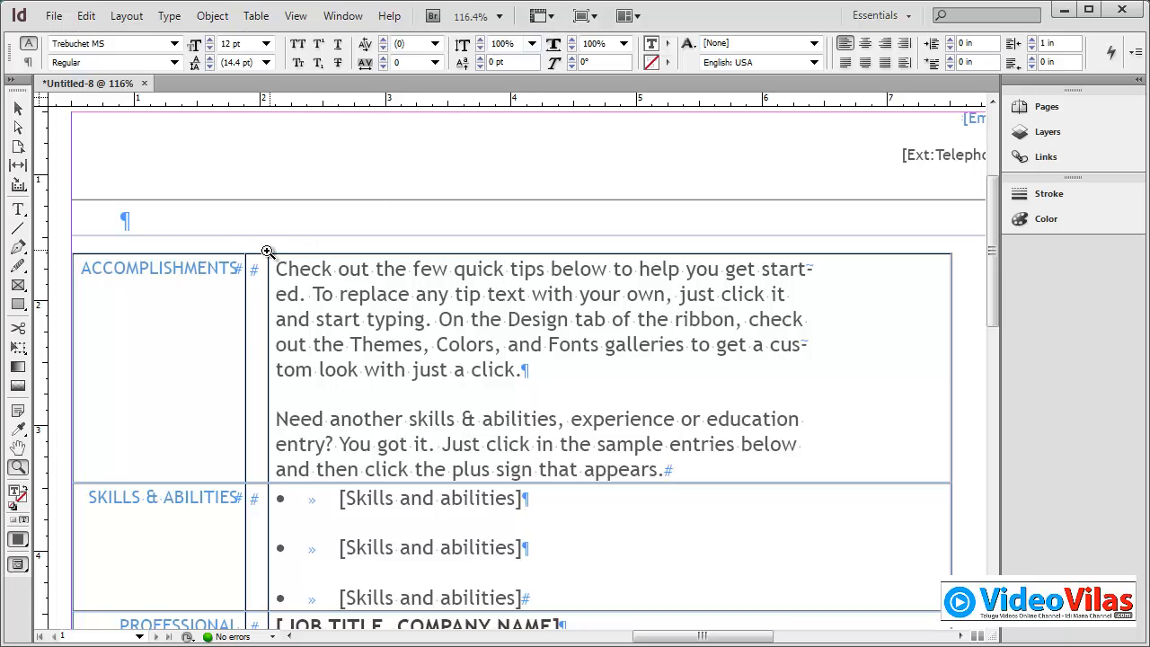
Step: Switch the display of hidden characters off and back on twice through the view options
left_click(551, 16)
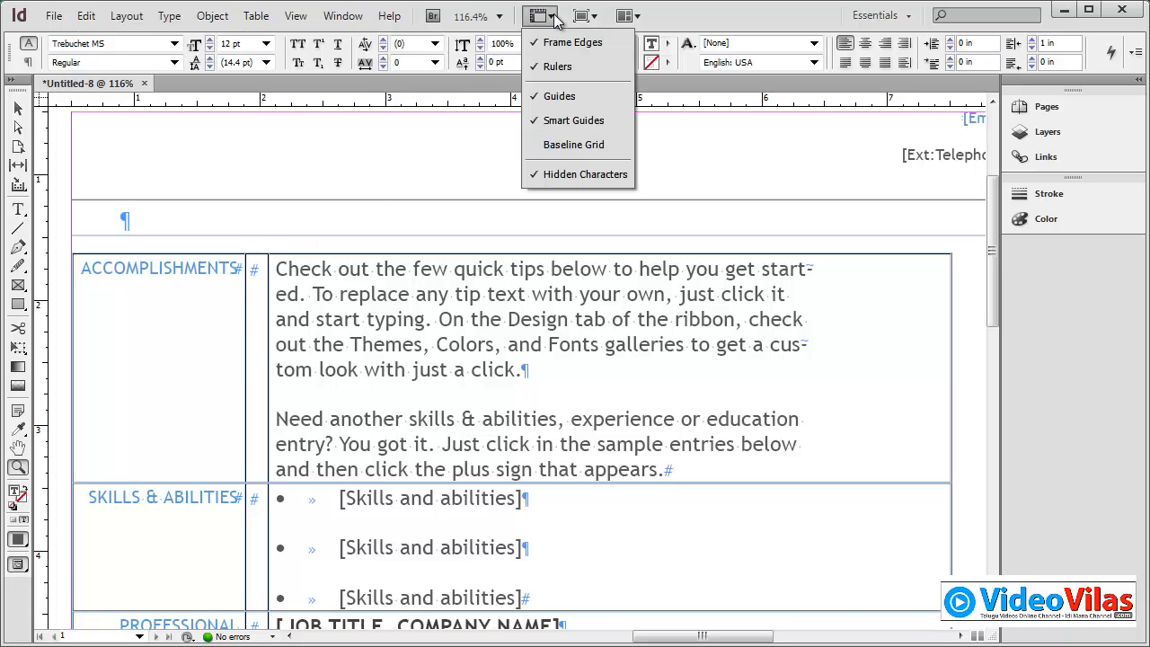
left_click(566, 175)
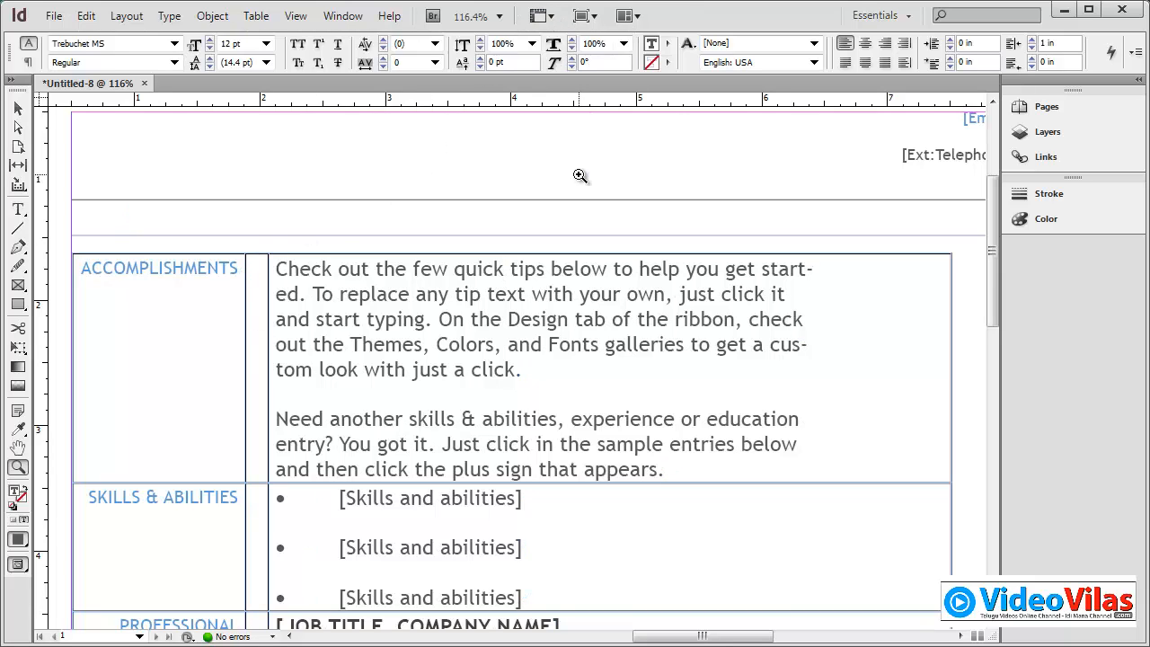
left_click(535, 19)
left_click(562, 175)
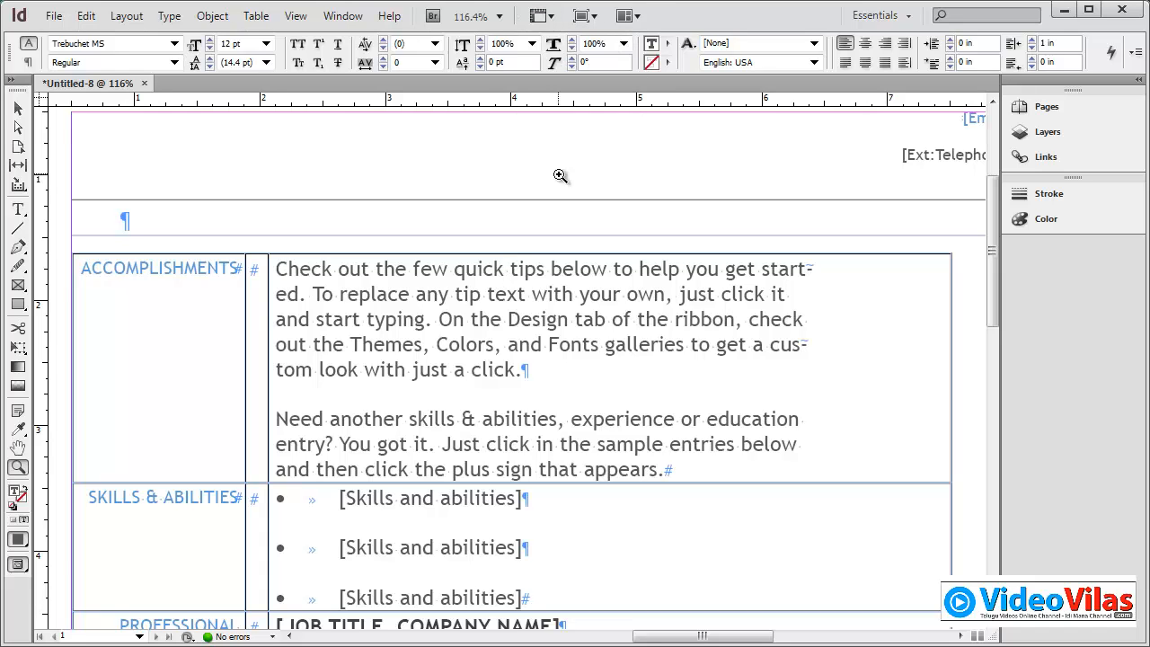
left_click(552, 17)
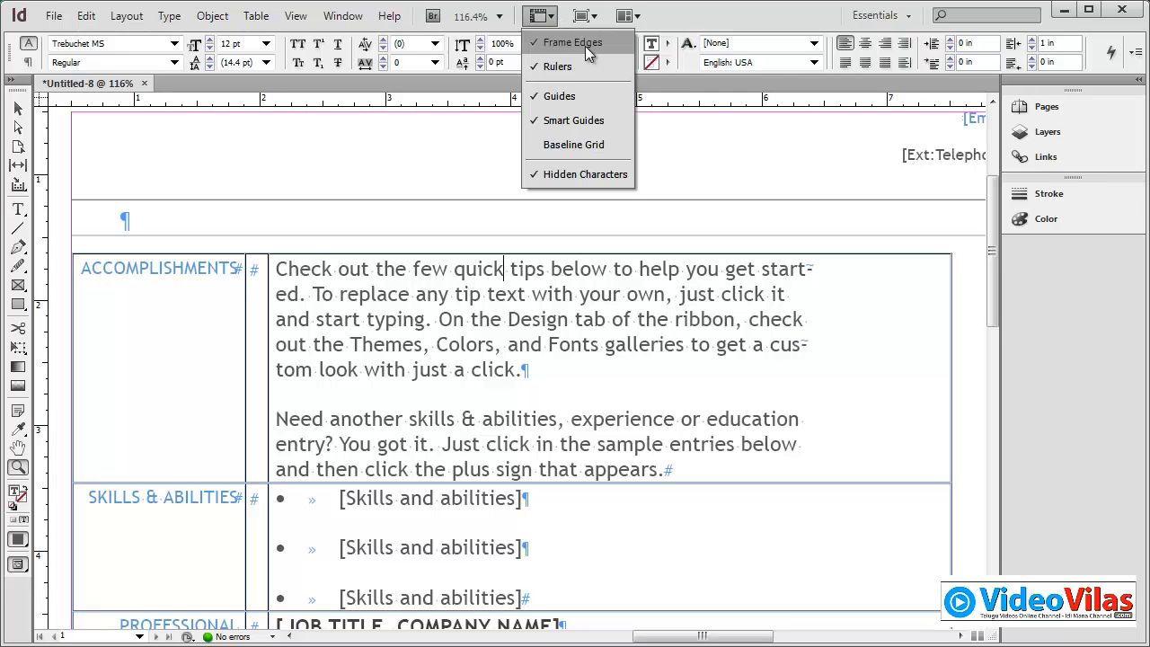
left_click(554, 176)
left_click(544, 16)
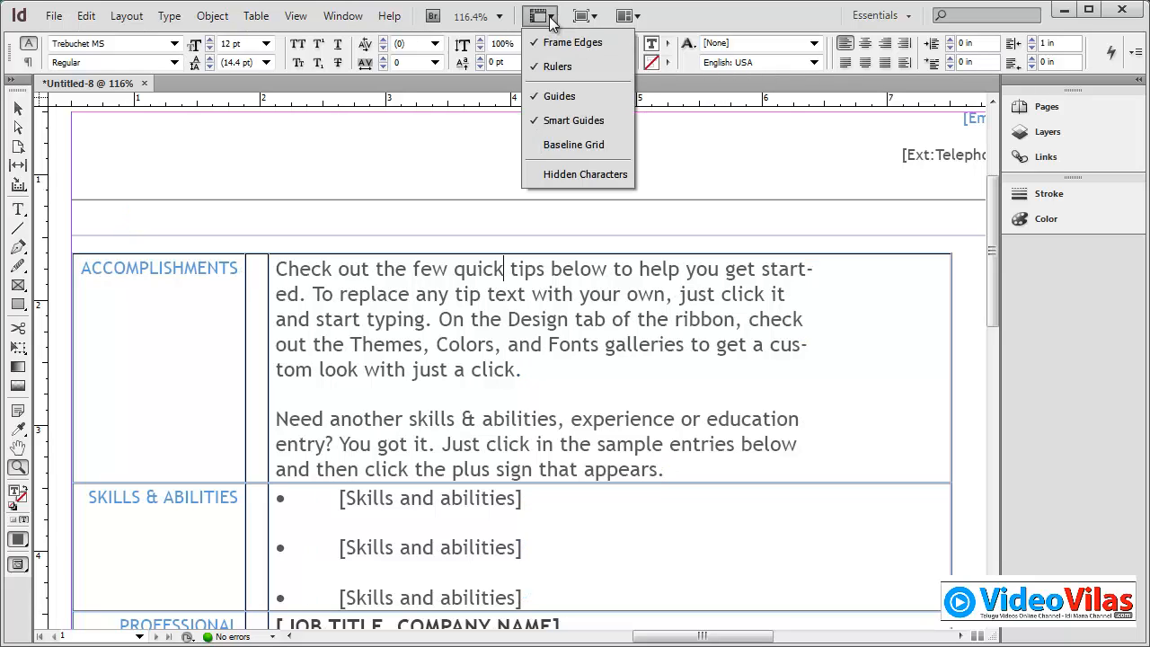
left_click(574, 174)
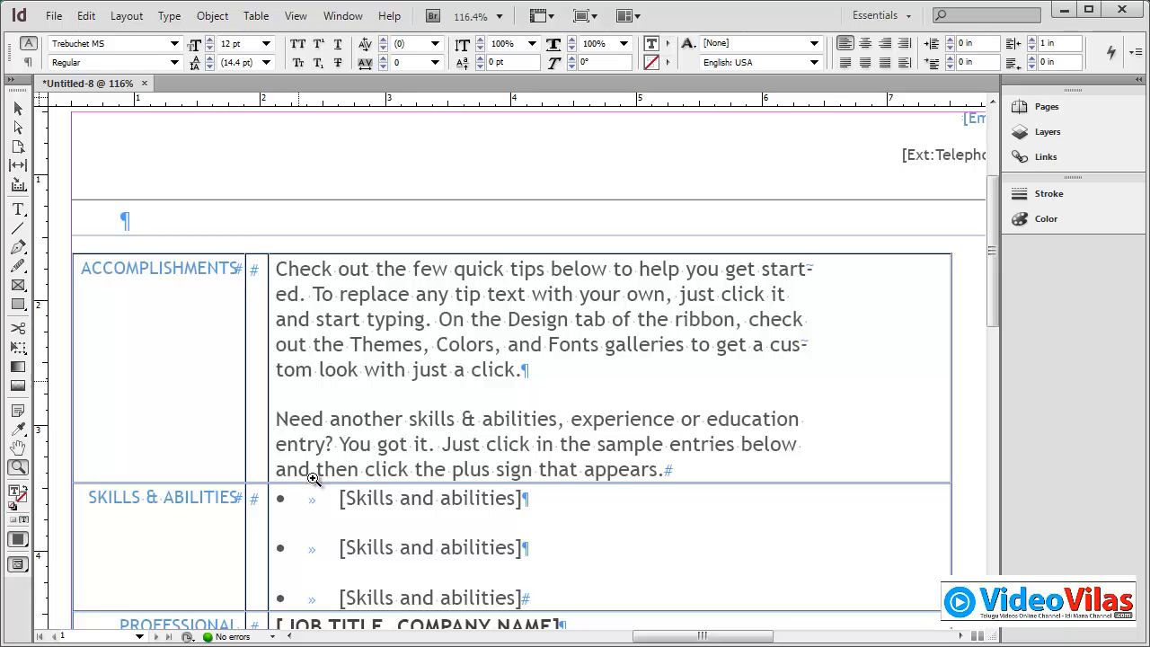
Step: Try to move the "Need another skills & abilities" paragraph above the first tips paragraph directly in the layout
left_click(320, 507)
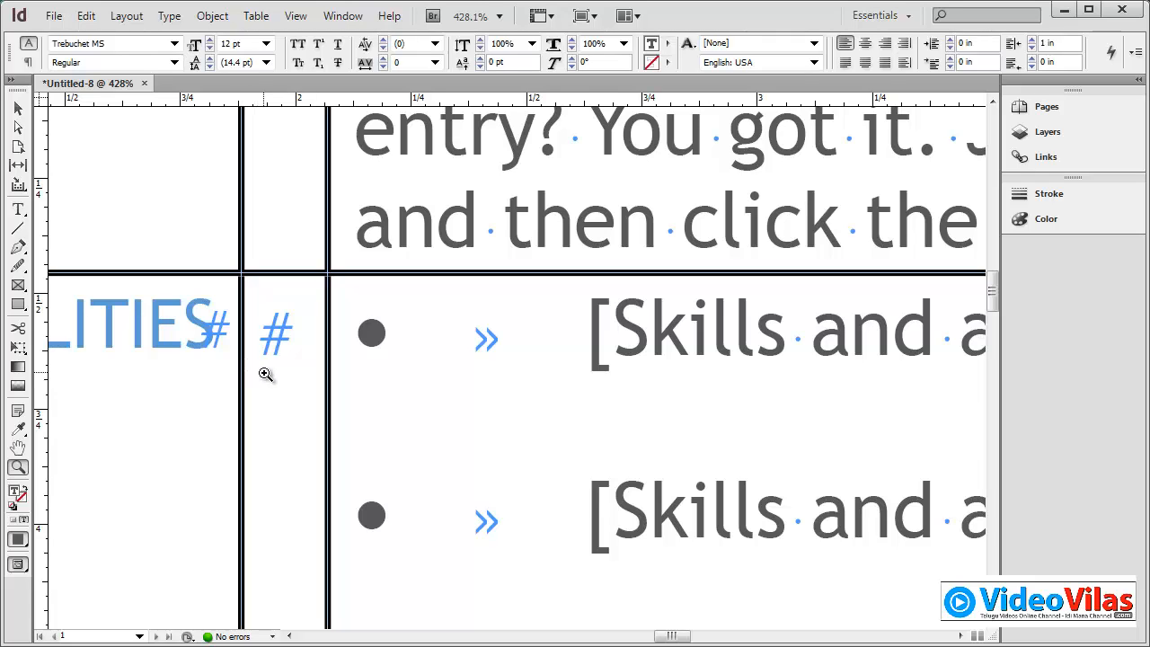
key("ctrl+0")
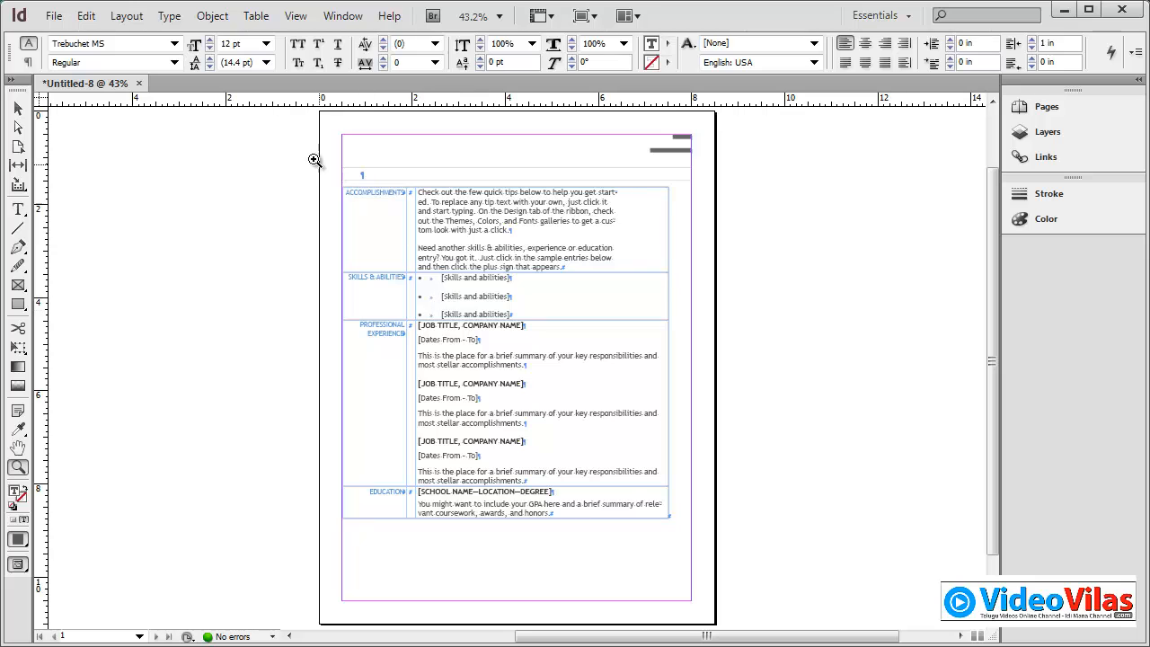
left_click_drag(315, 159, 692, 312)
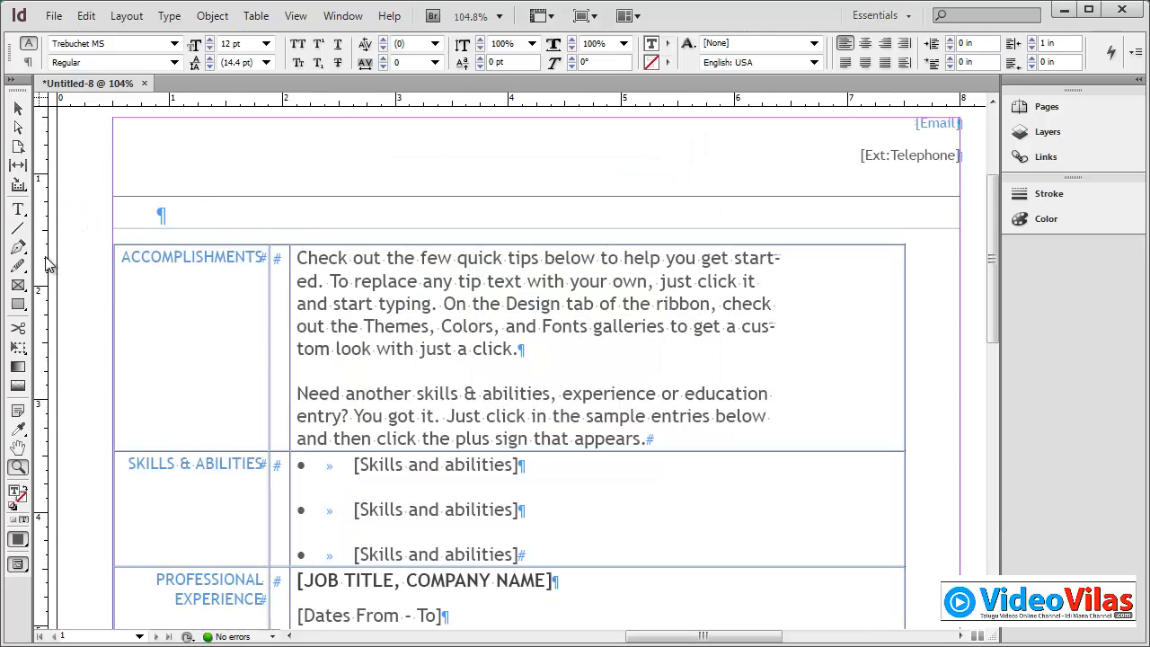
left_click(20, 213)
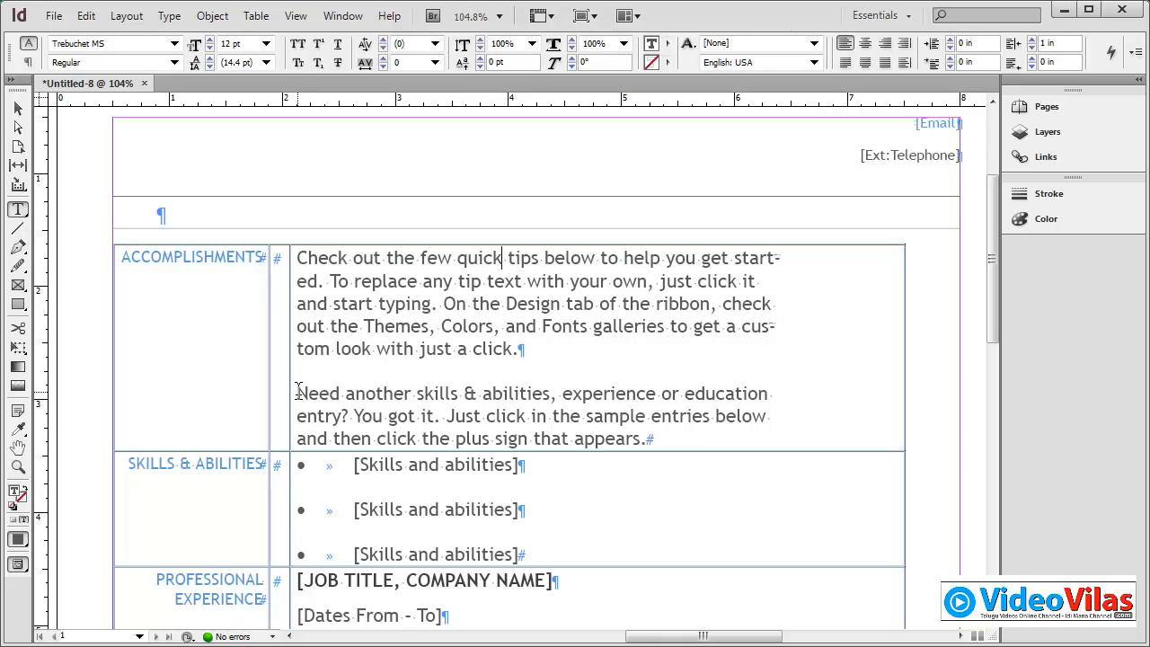
left_click_drag(298, 393, 525, 422)
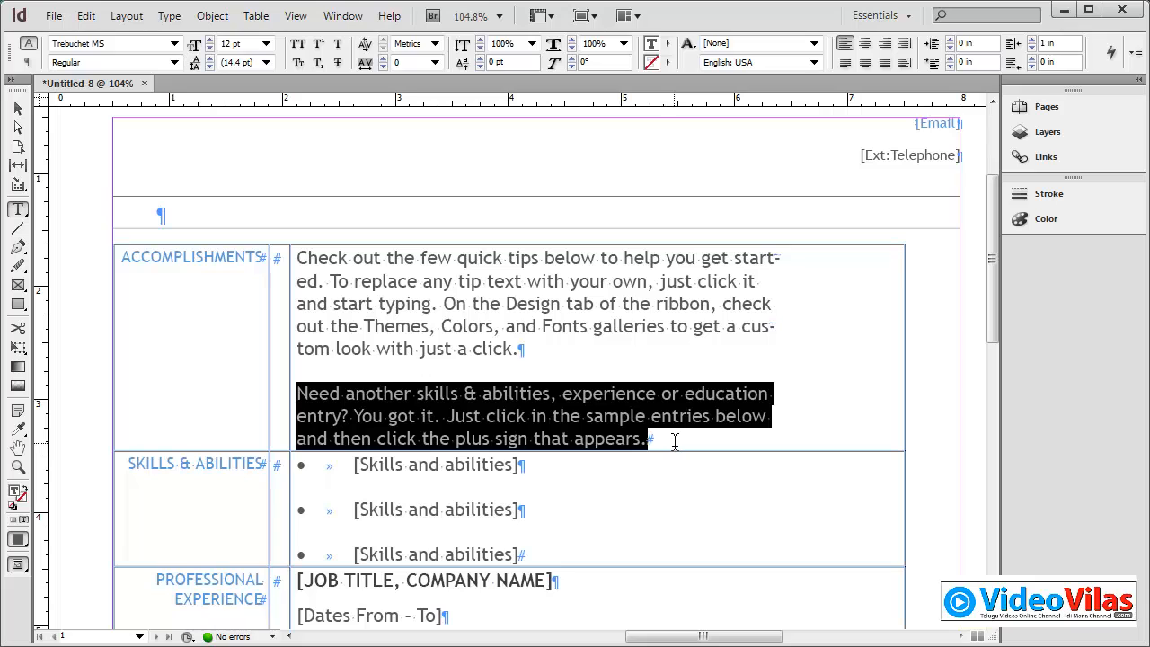
left_click_drag(537, 402, 541, 346)
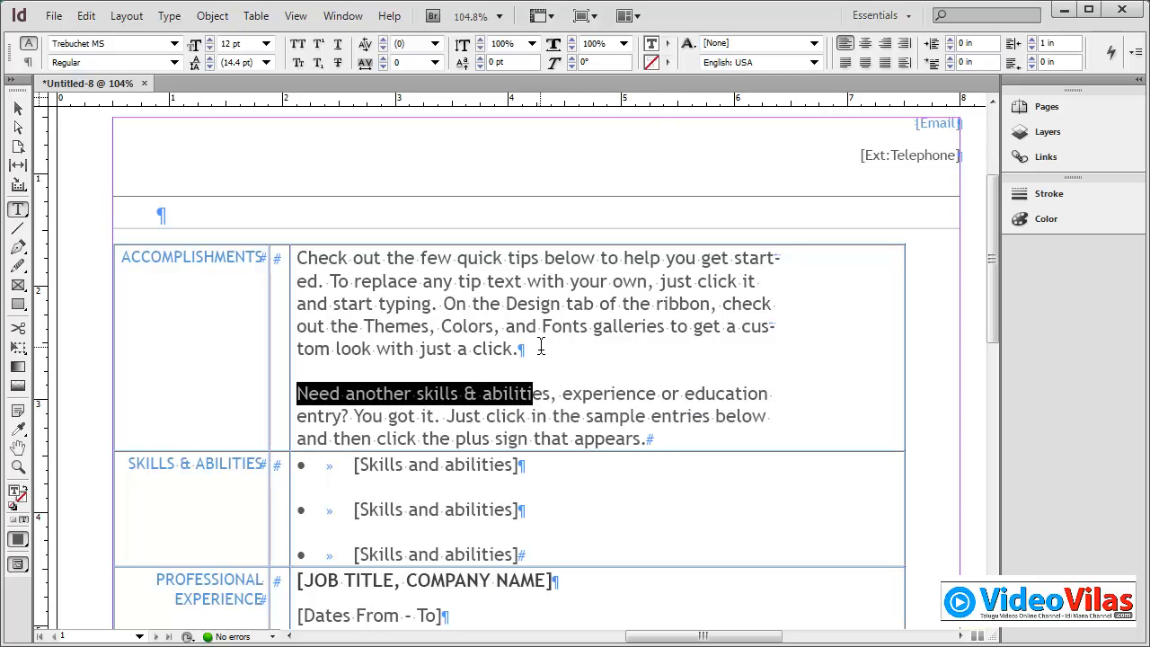
left_click(639, 439)
left_click_drag(668, 439, 302, 395)
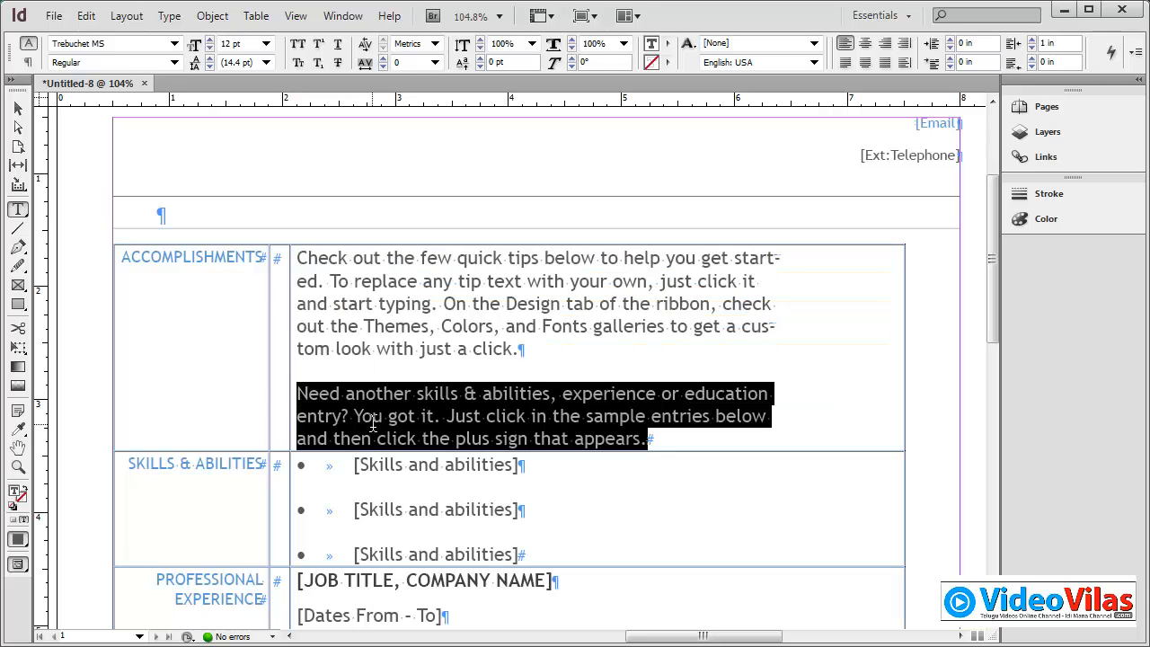
left_click_drag(373, 426, 393, 239)
left_click(359, 393)
Step: Select the second tips paragraph and enable Drag and Drop Text Editing in Layout View in the Type preferences
left_click_drag(299, 393, 665, 438)
left_click(87, 15)
mouse_move(180, 644)
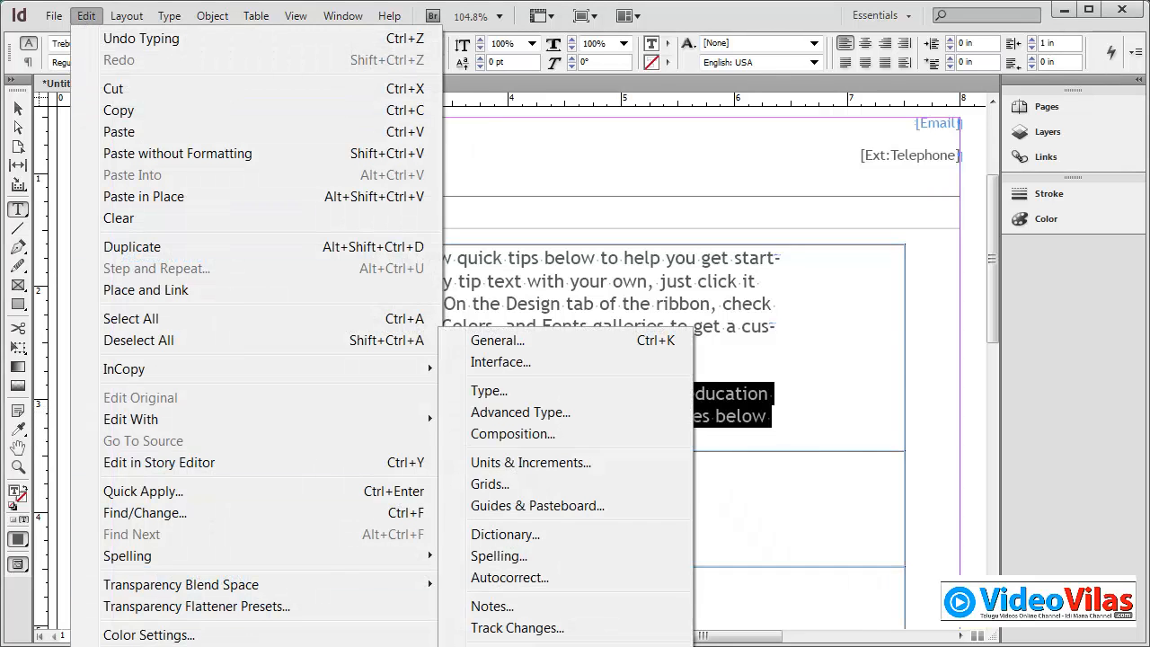
left_click(511, 389)
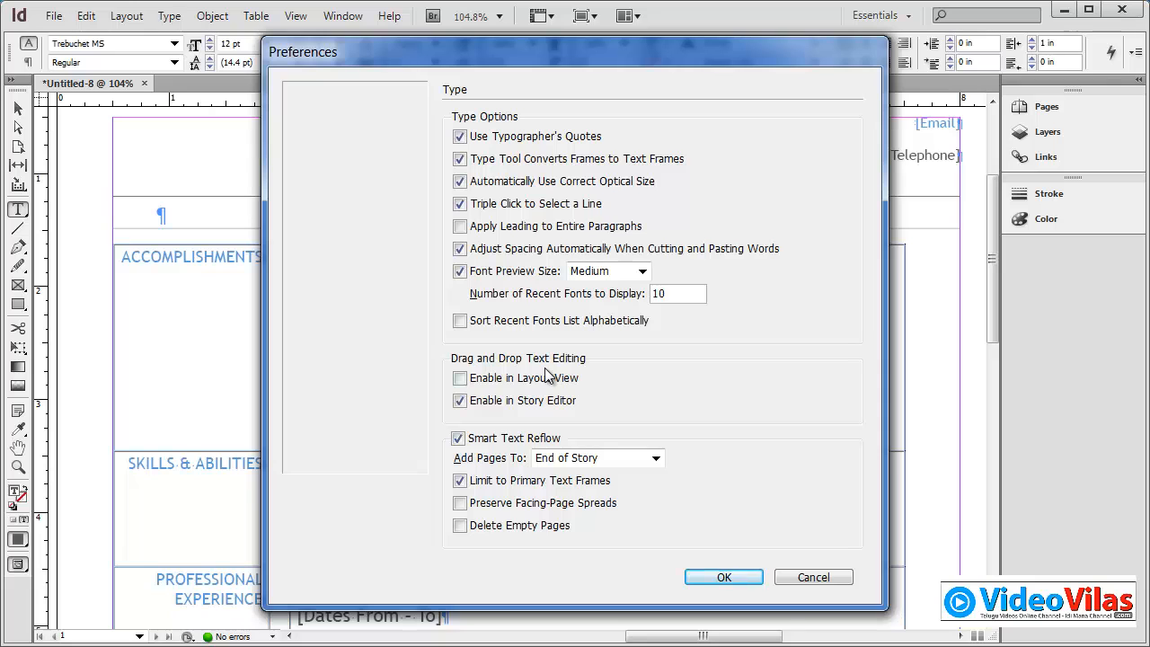
left_click(504, 380)
left_click(724, 577)
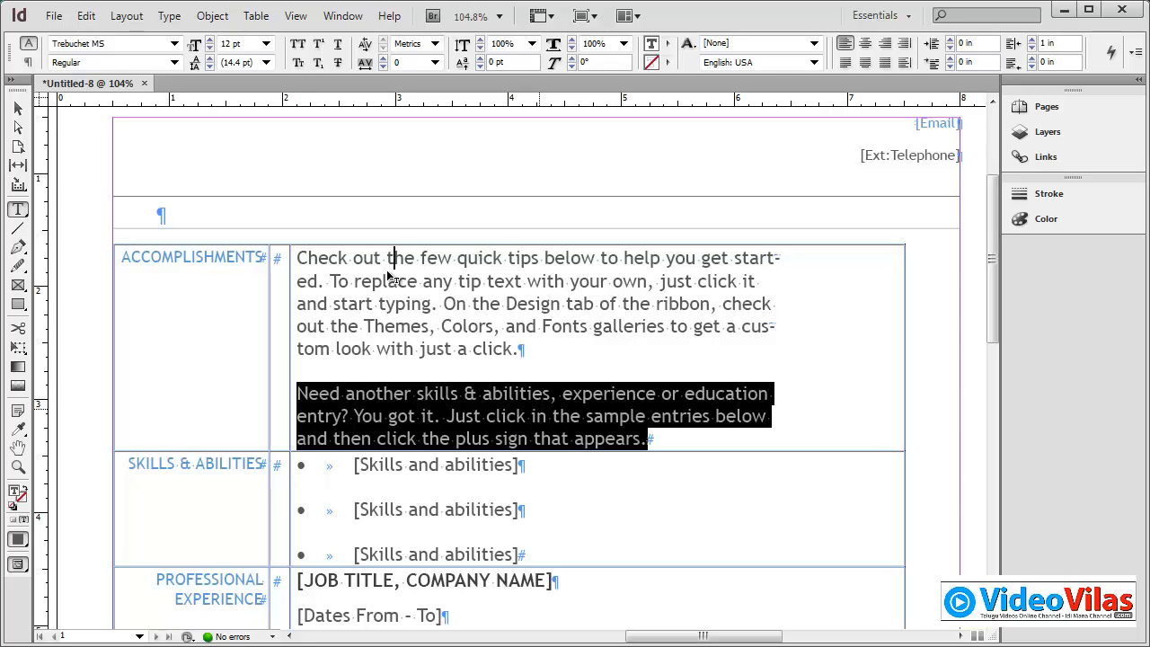
Step: Move the selected paragraph before "Check out", add a paragraph break after it, and move it back to the end of the Accomplishments cell
left_click(300, 259)
left_click_drag(301, 259, 299, 259)
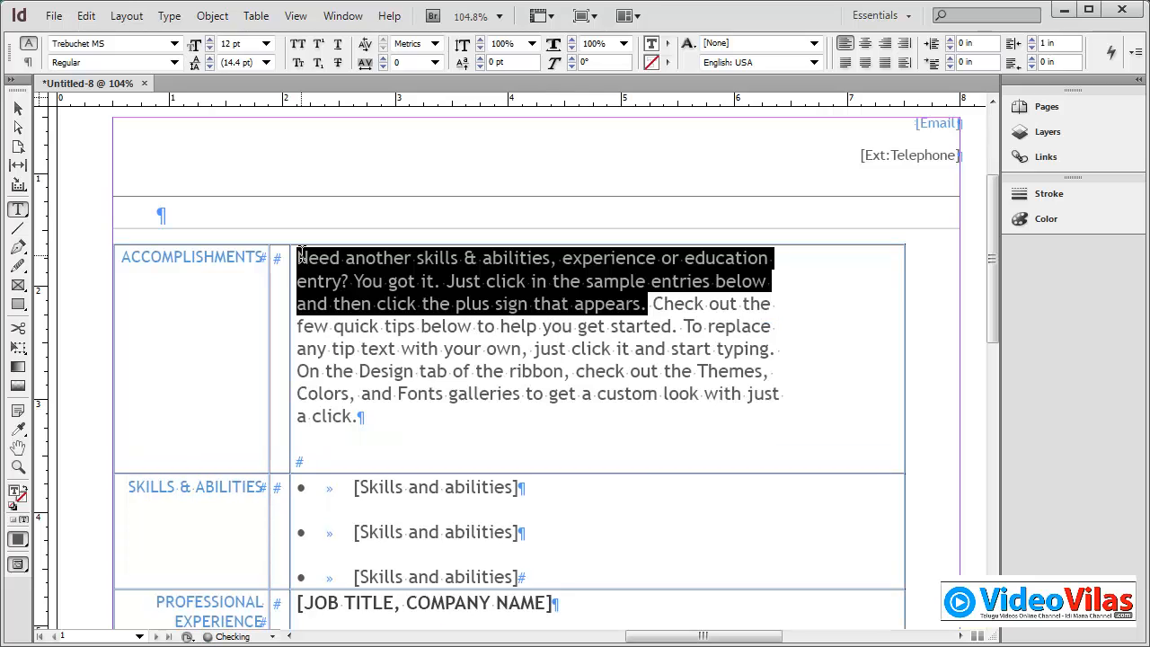
left_click(655, 306)
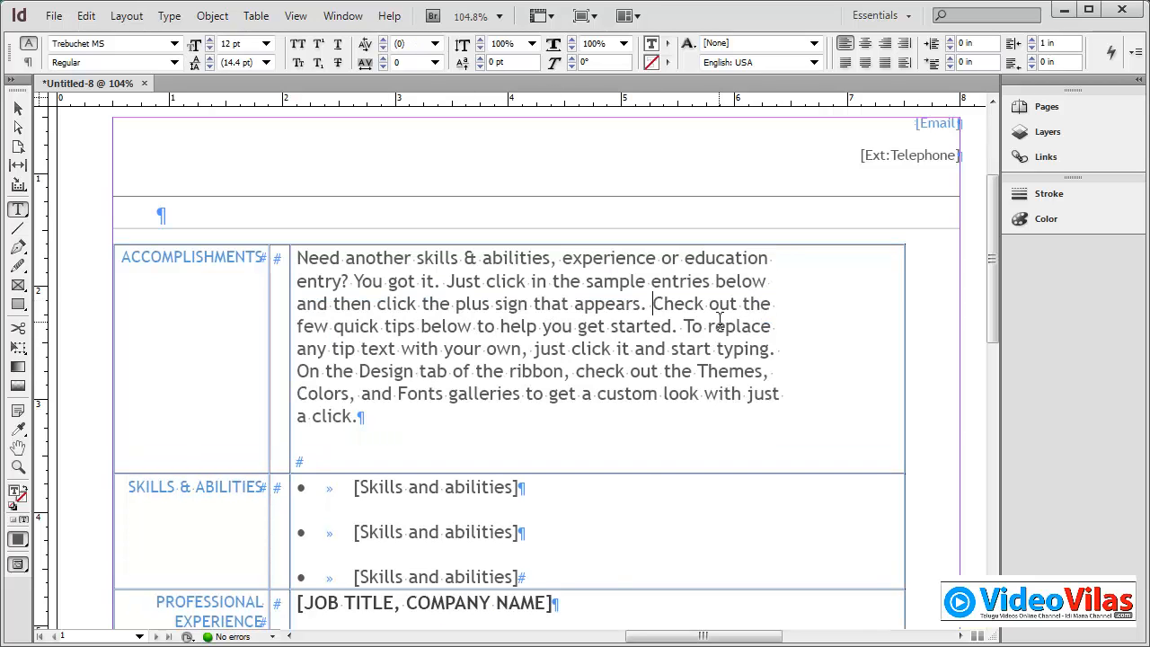
key("Return")
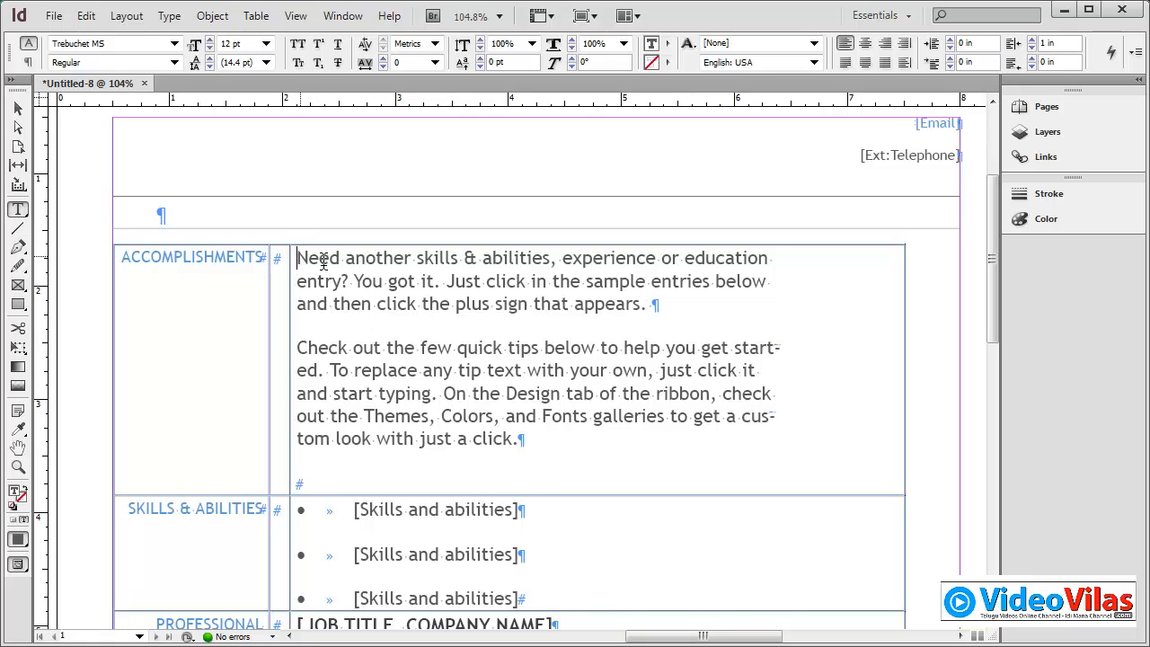
left_click_drag(299, 259, 674, 304)
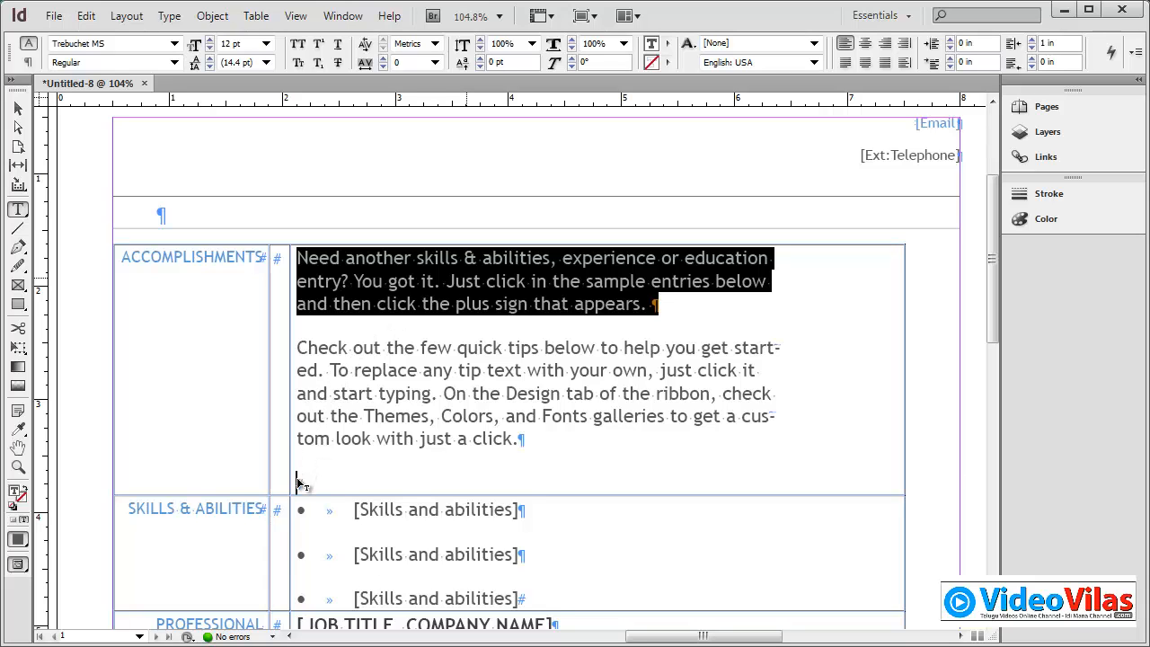
left_click_drag(300, 485, 300, 478)
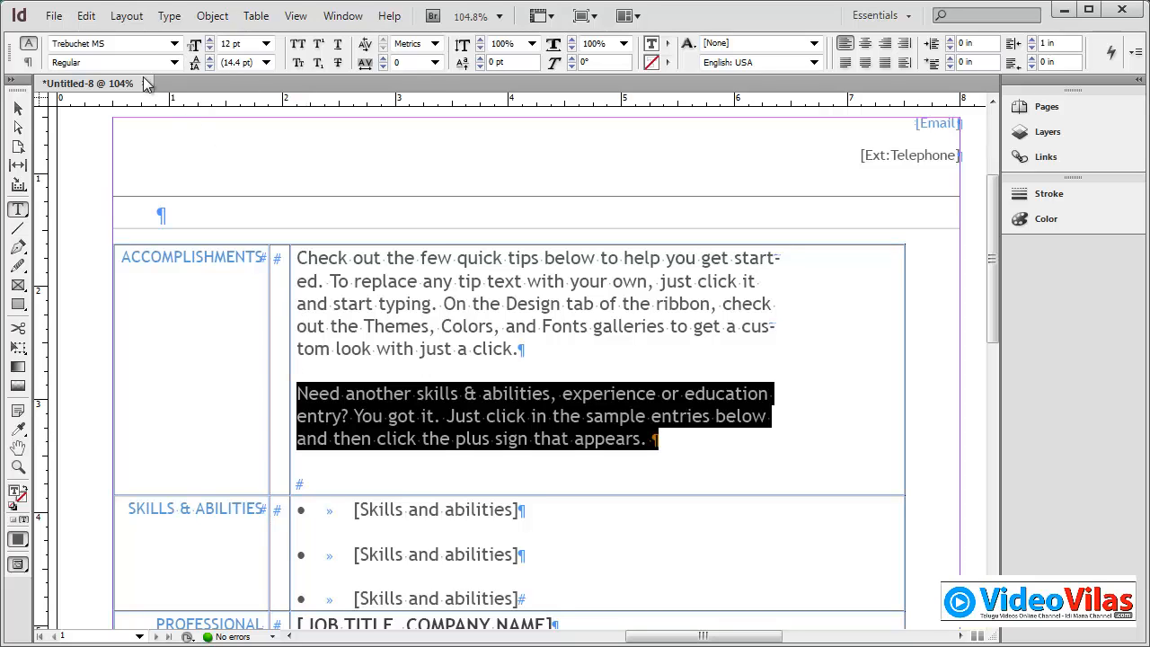
Step: Disable Drag and Drop Text Editing in Layout View in the Type preferences
left_click(86, 15)
mouse_move(135, 646)
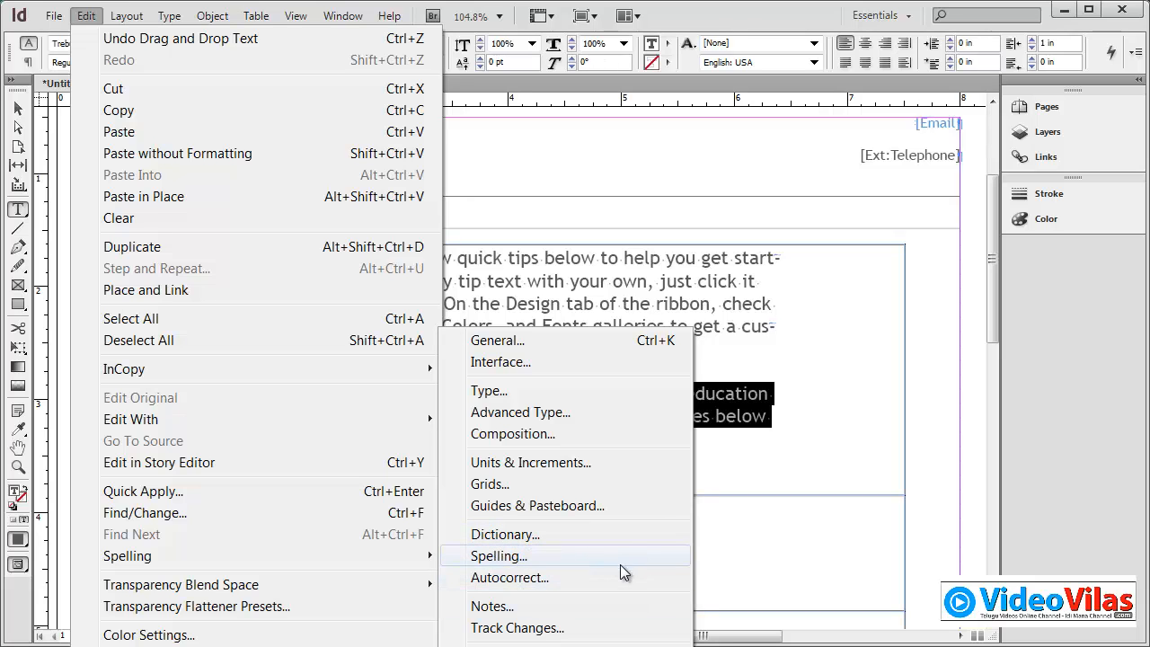
left_click(490, 396)
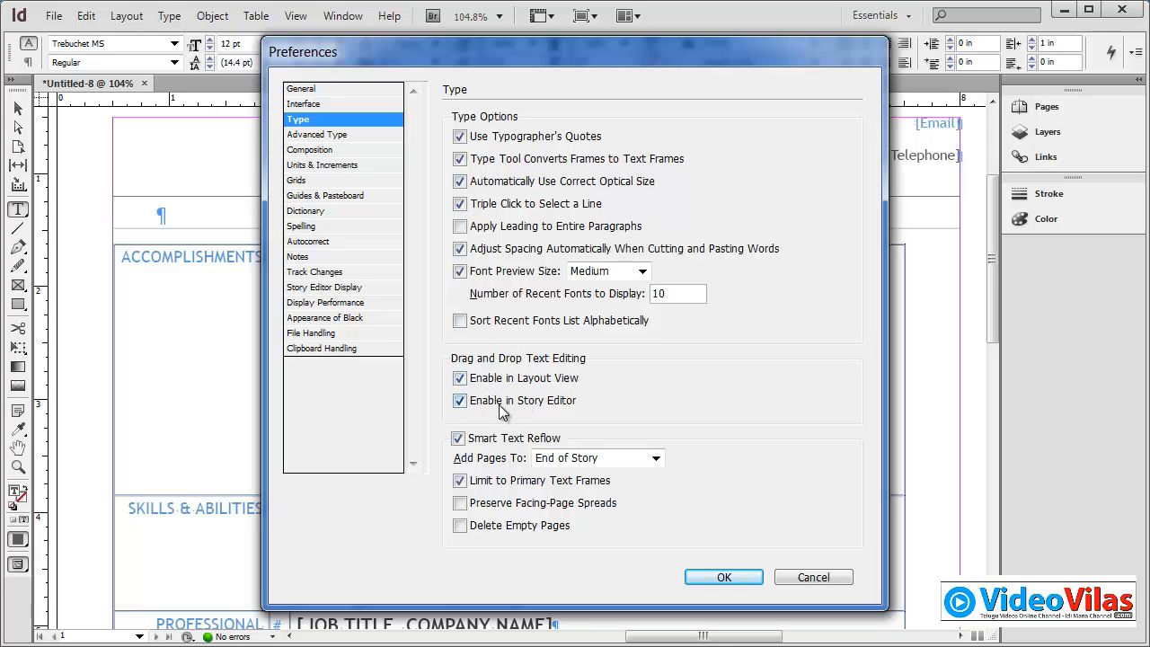
left_click(476, 381)
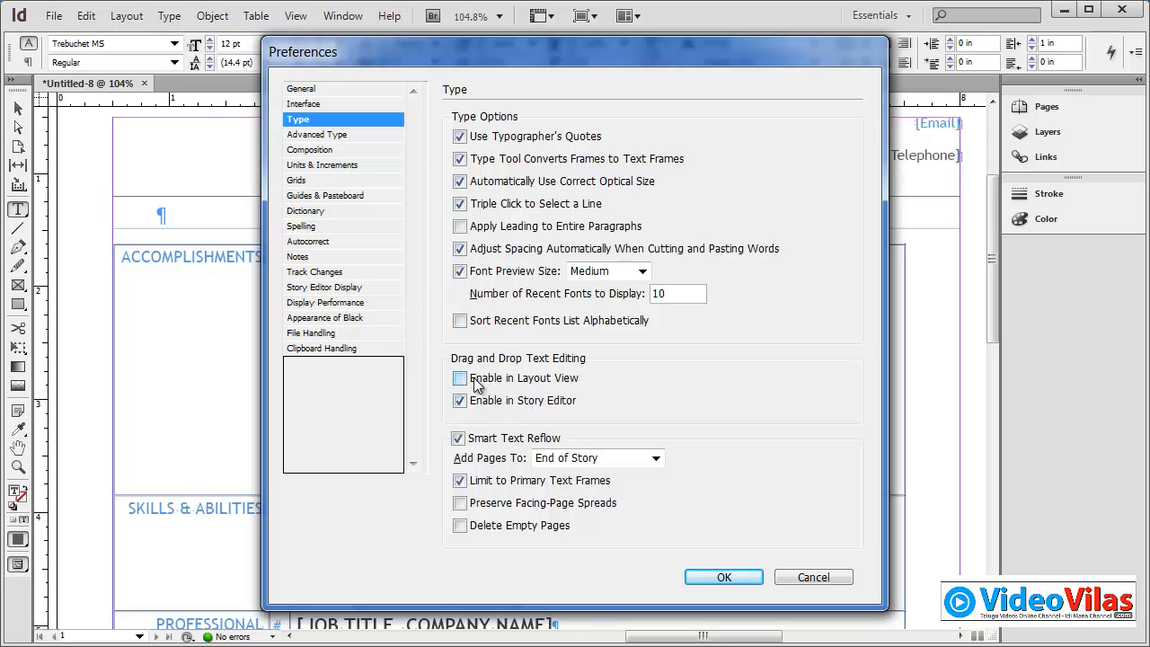
left_click(724, 580)
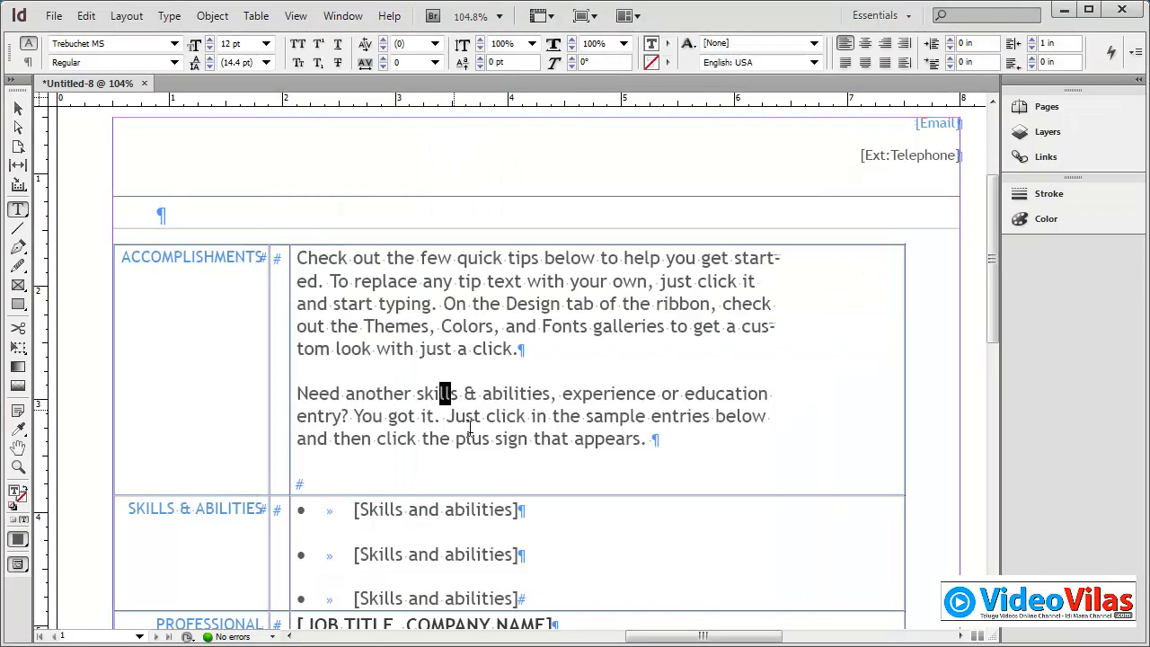
Step: Try to move the "Need another skills & abilities" paragraph within the layout with text dragging disabled
left_click_drag(438, 394, 595, 449)
left_click(595, 450)
left_click_drag(297, 393, 659, 444)
left_click(716, 449)
Step: Turn Drag and Drop Text Editing in Layout View back on in the Type preferences
left_click(86, 15)
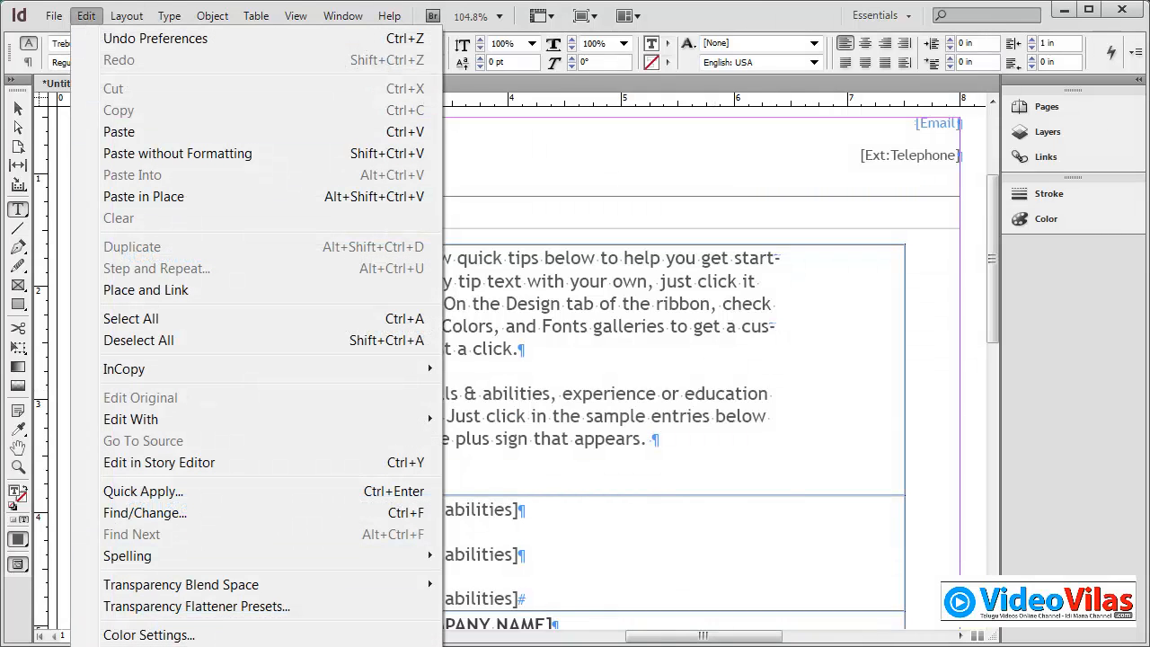
mouse_move(180, 646)
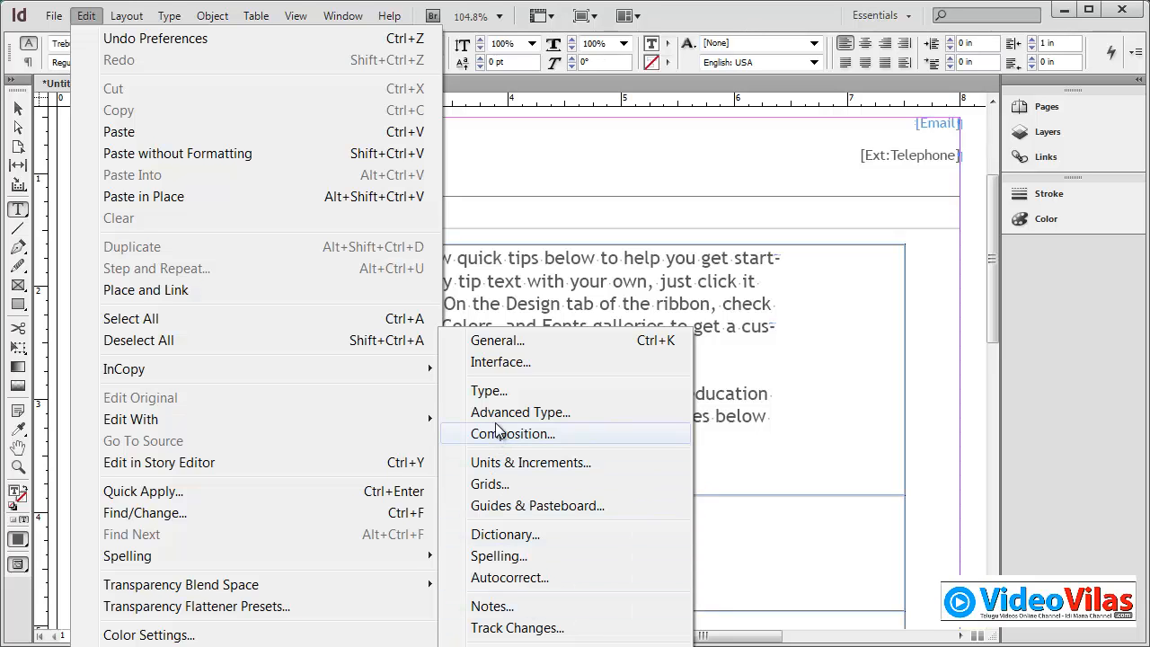
left_click(499, 393)
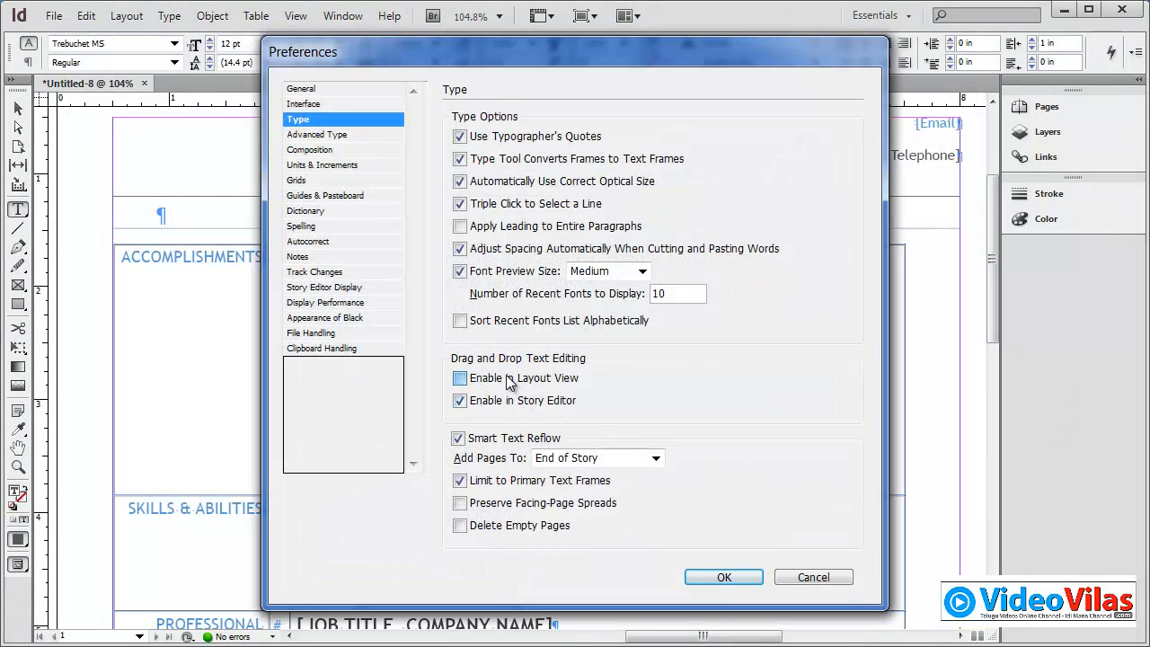
left_click(509, 383)
left_click(724, 578)
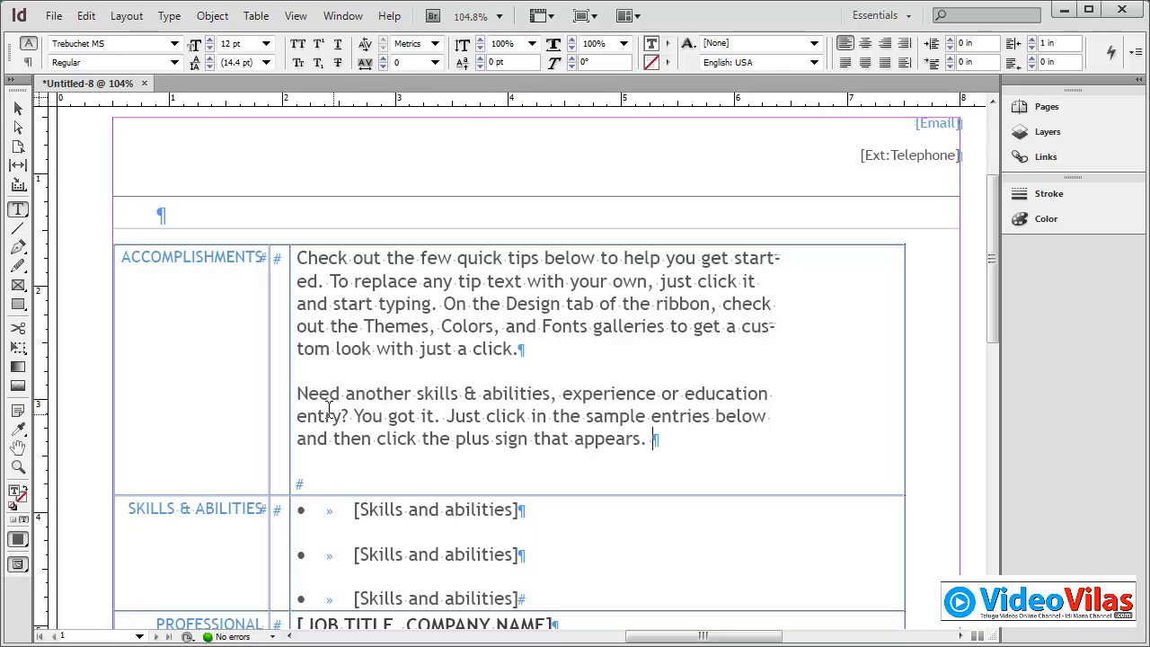
Step: Move the second tips paragraph to the start of the Skills & Abilities cell and back to the end of the Accomplishments cell
left_click_drag(302, 392, 673, 437)
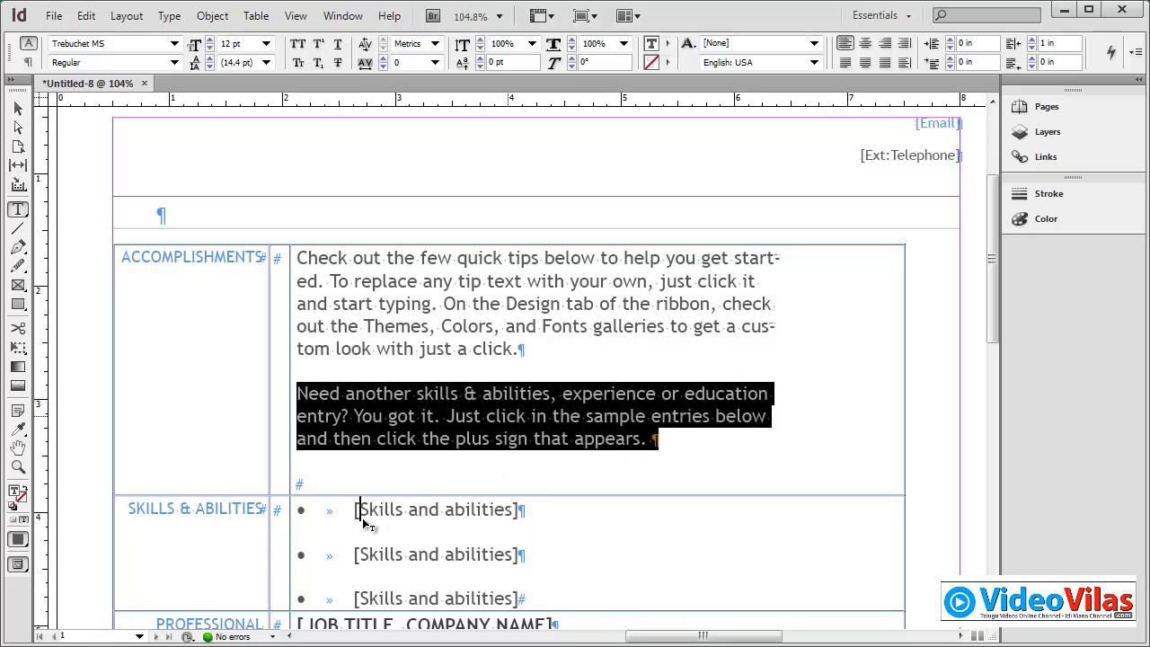
left_click_drag(299, 528, 300, 521)
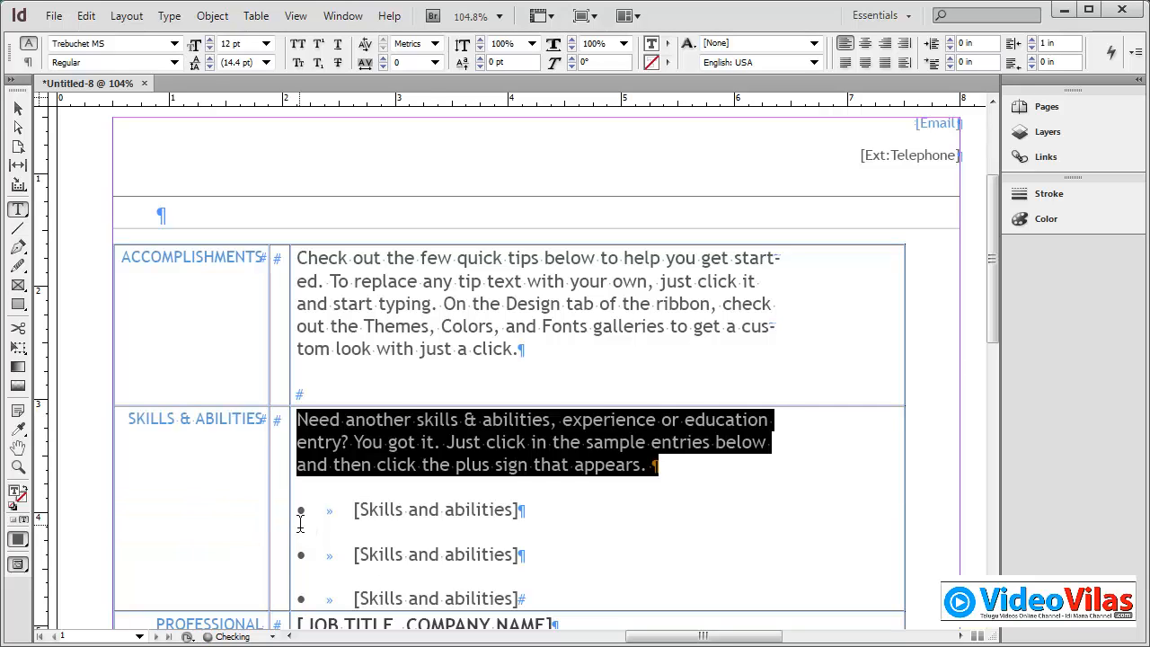
left_click(366, 419)
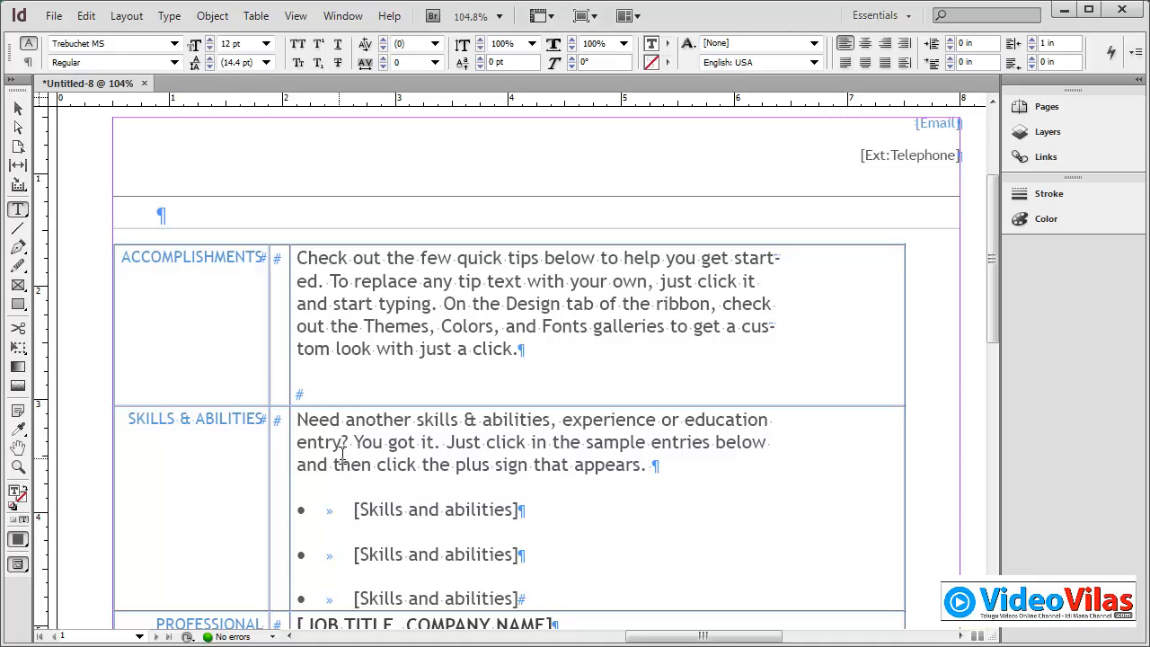
left_click_drag(296, 409, 667, 465)
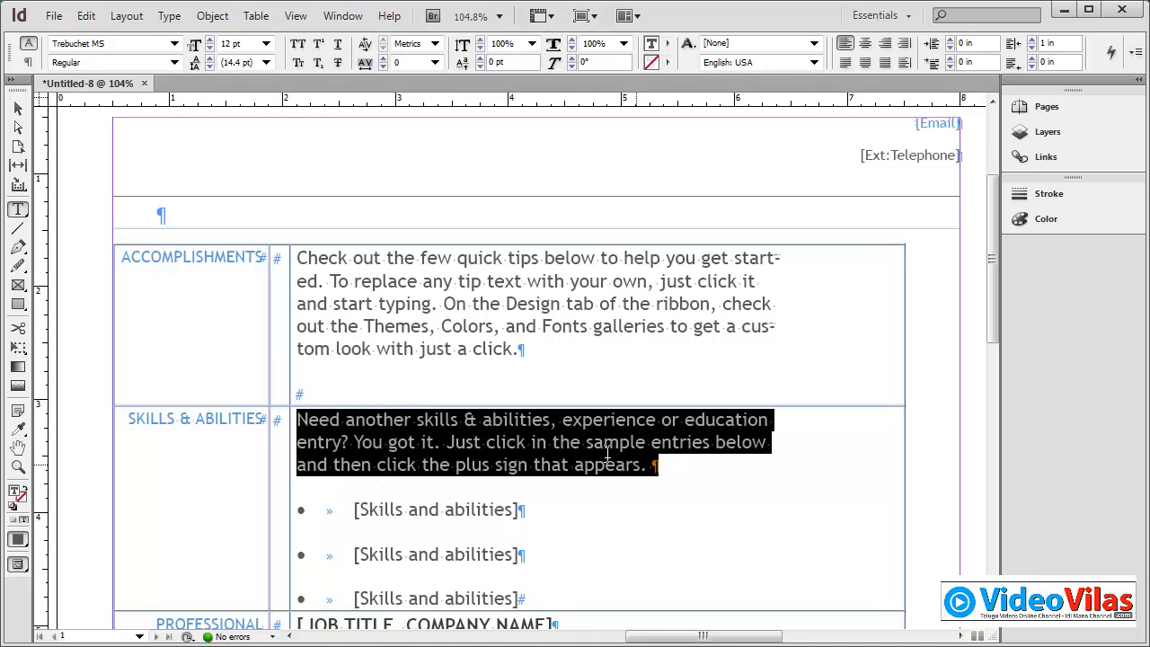
left_click_drag(493, 402, 393, 386)
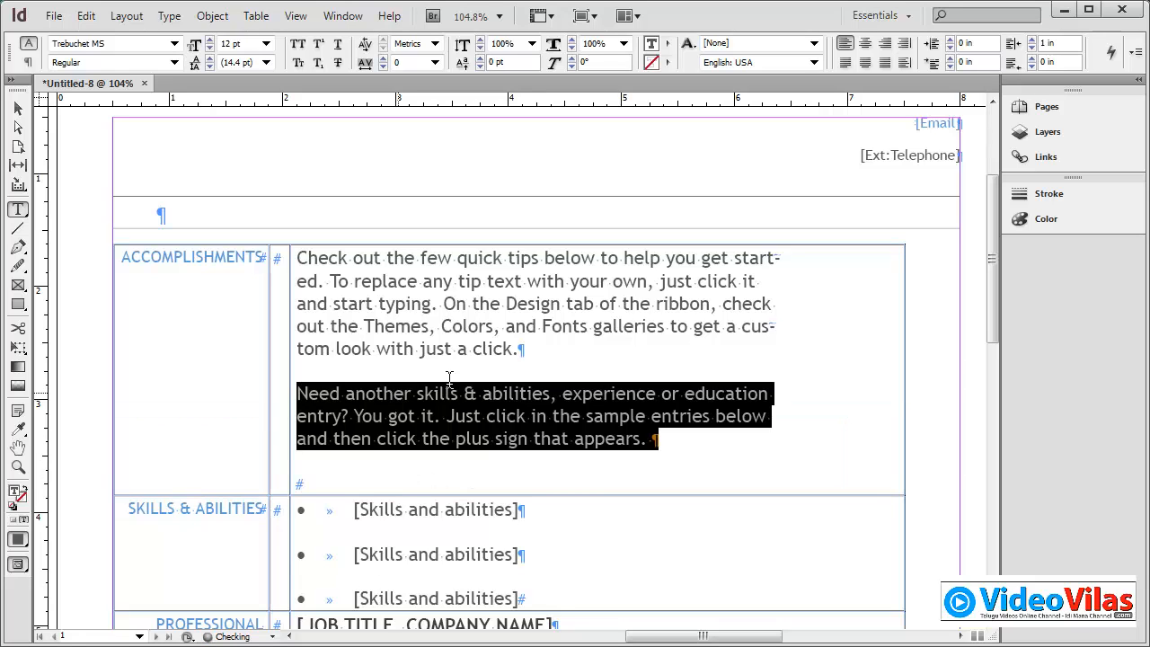
left_click(511, 344)
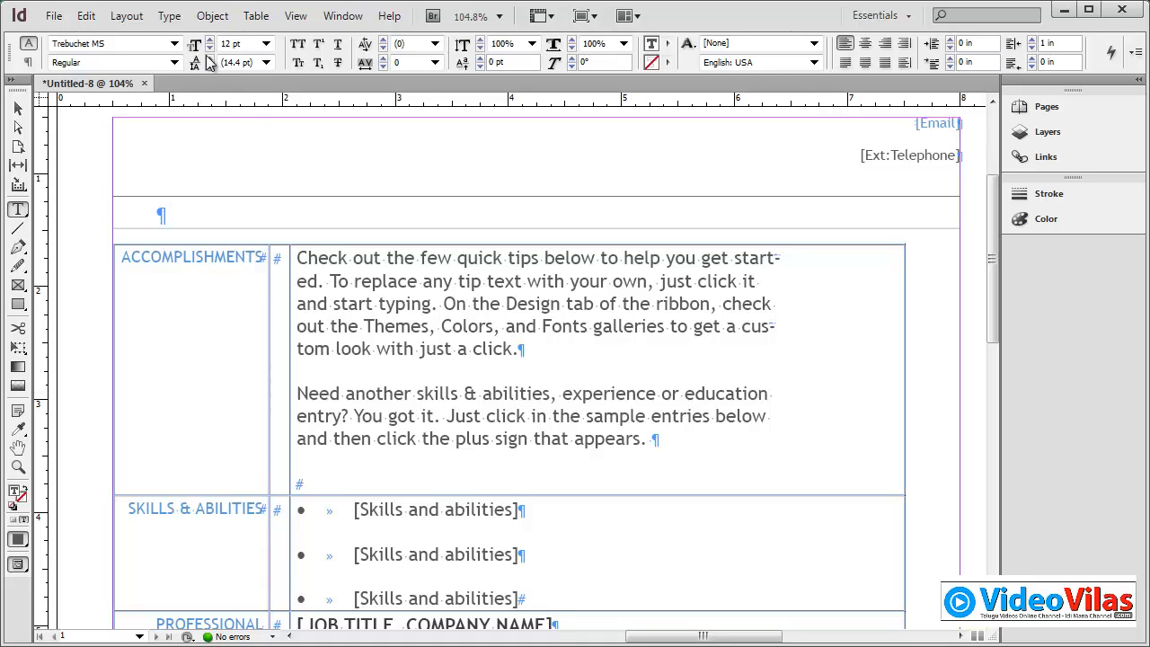
Step: Hide the hidden characters and select the first tips paragraph from within "Check" up to "with" in its last line
left_click(538, 15)
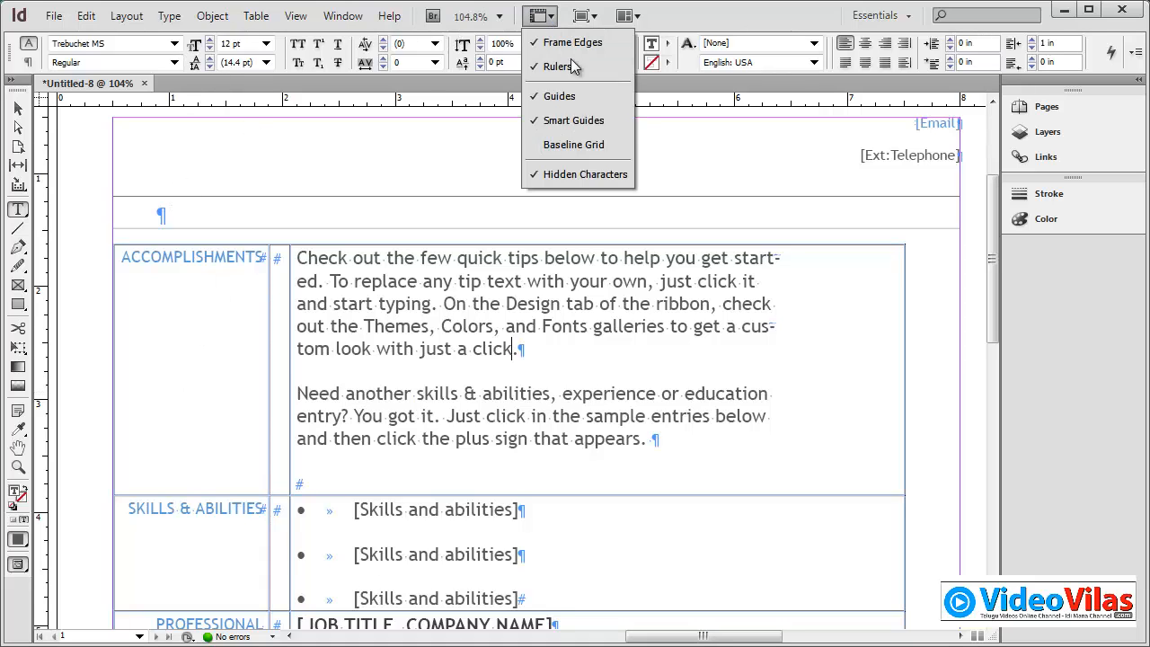
left_click(567, 176)
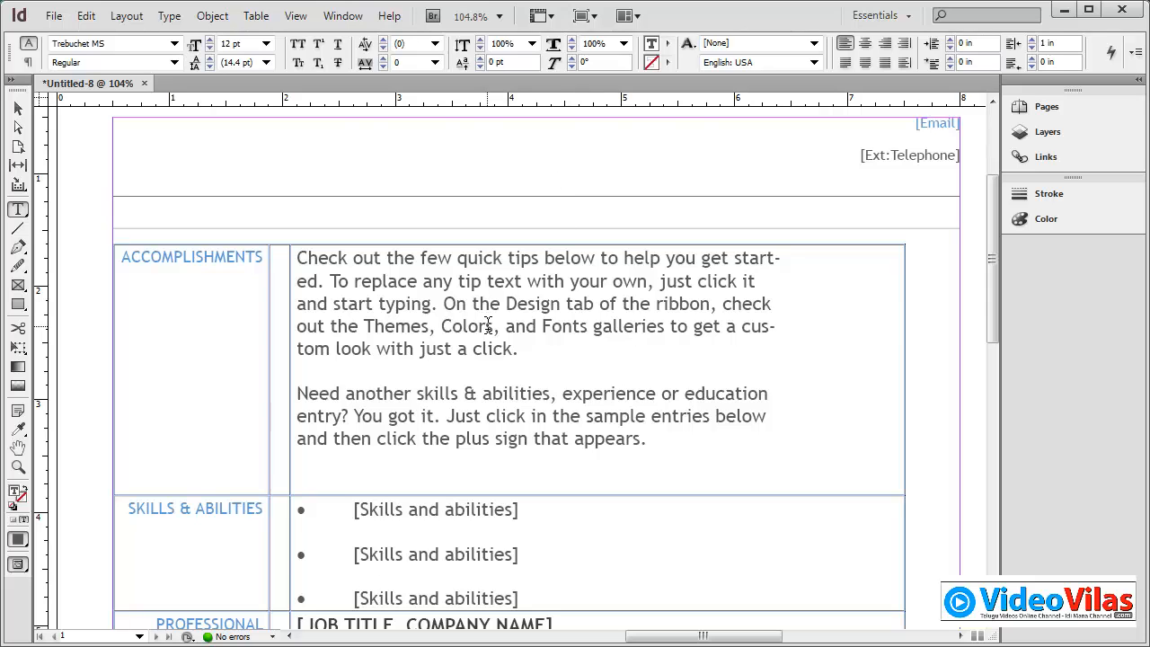
scroll(488, 325, "down", 10)
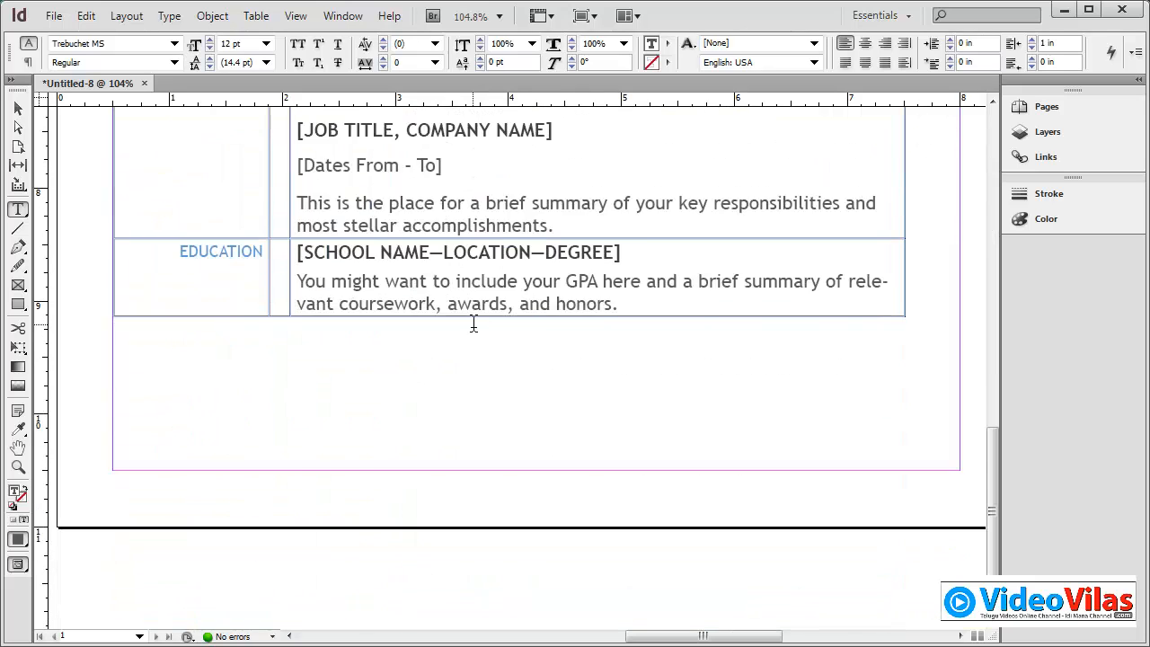
scroll(473, 323, "up", 12)
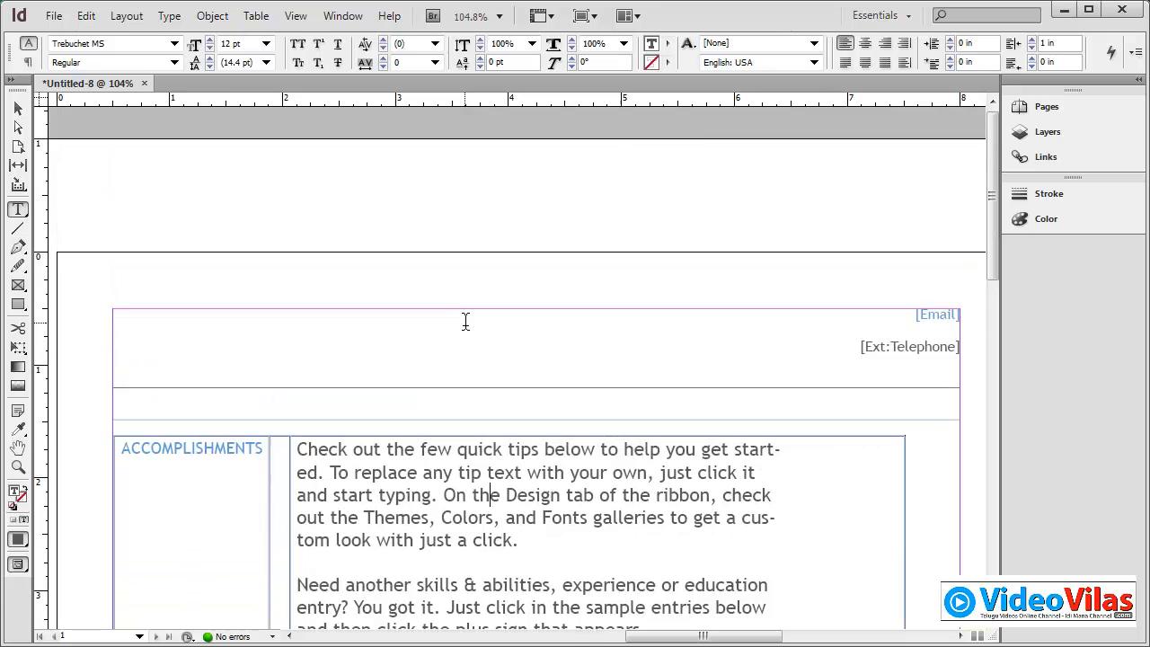
scroll(466, 321, "down", 5)
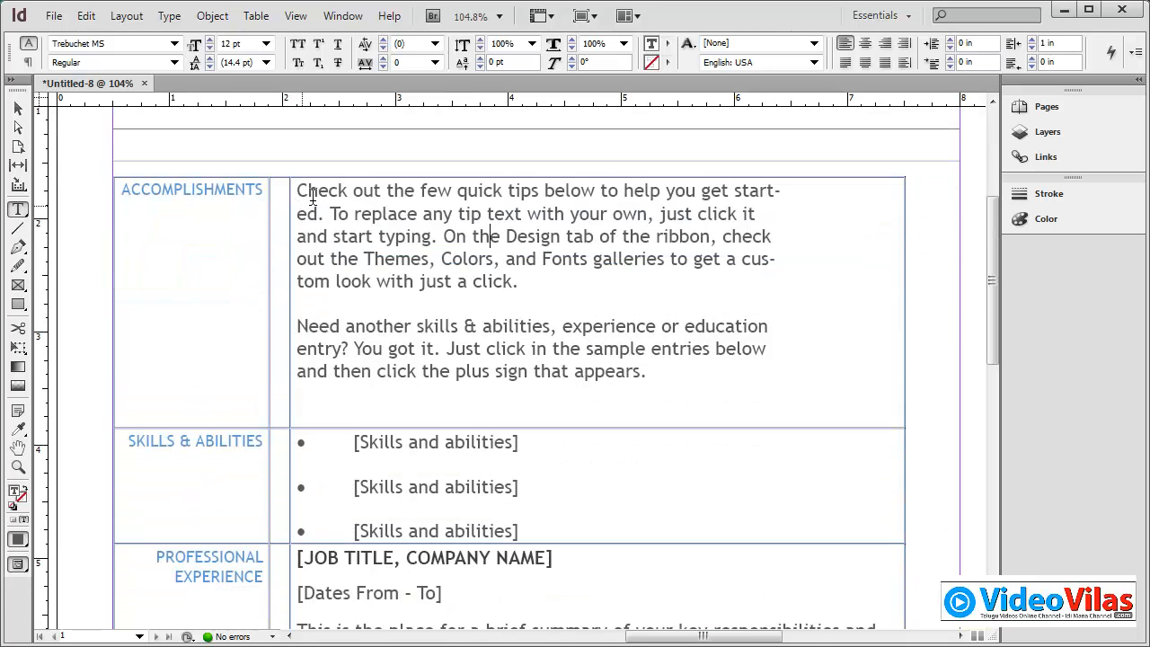
left_click_drag(313, 197, 431, 304)
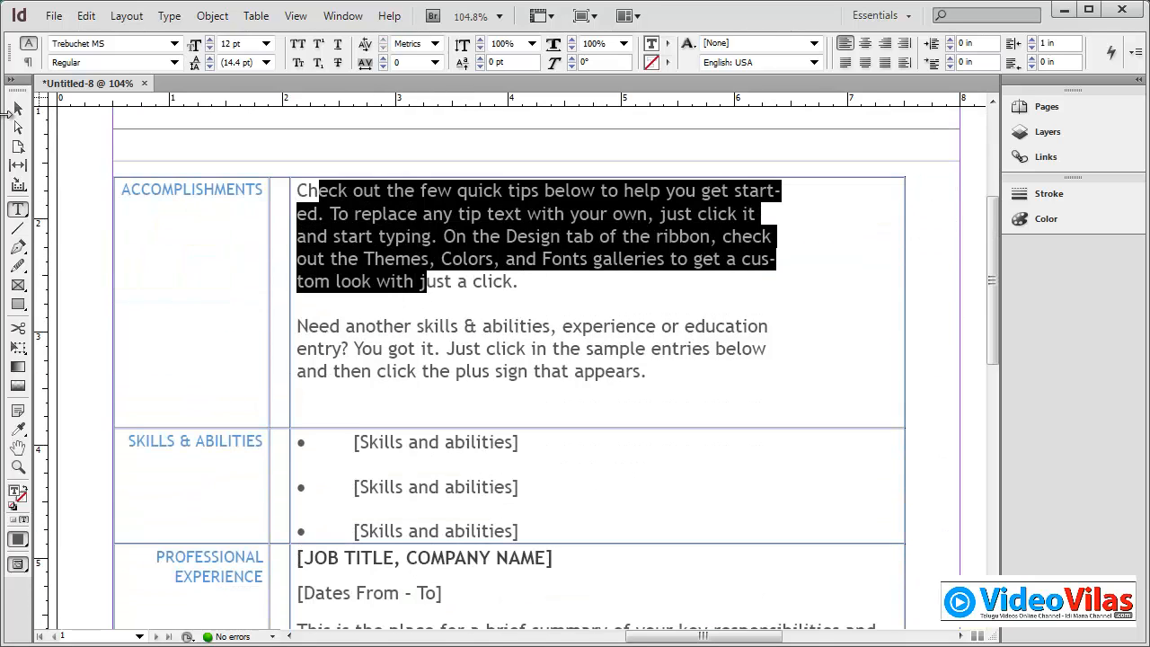
Step: Deselect and reselect the resume text frame, enter its text and select from "To replace" to "start" in the first tips paragraph
left_click(15, 109)
left_click(95, 144)
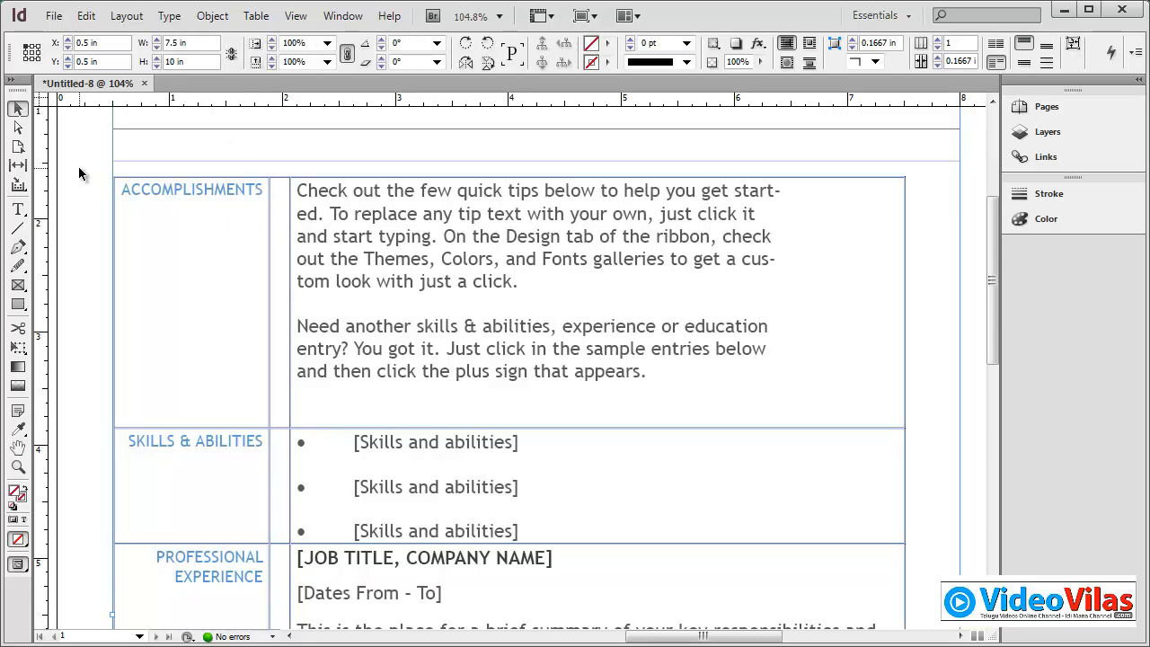
left_click(190, 184)
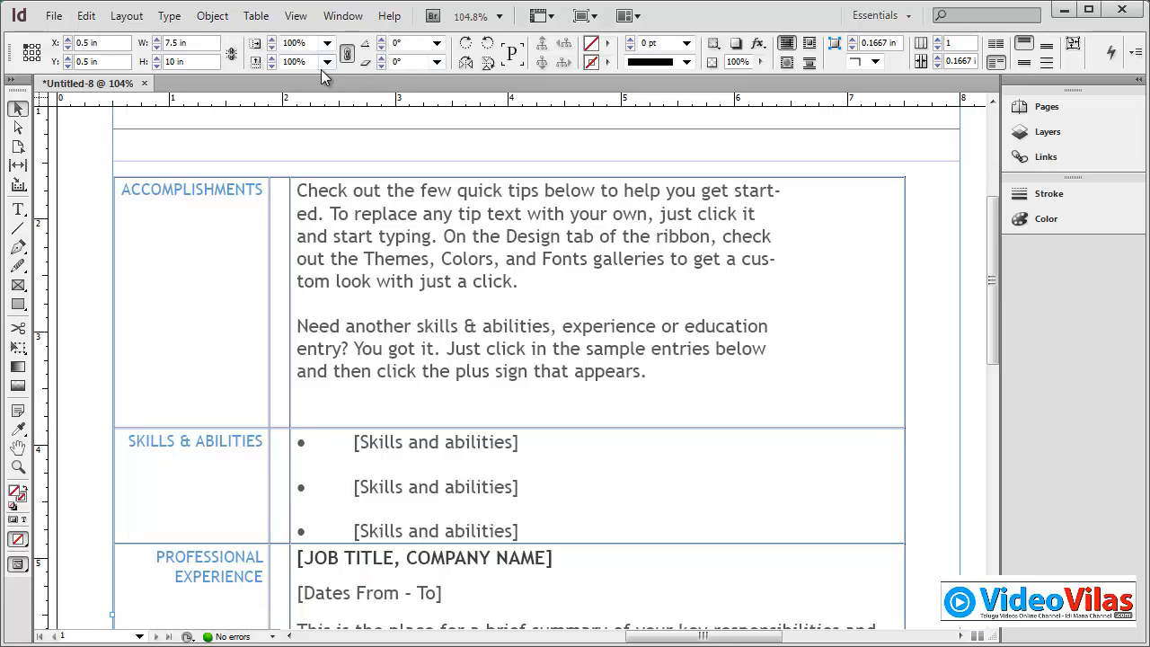
double_click(334, 194)
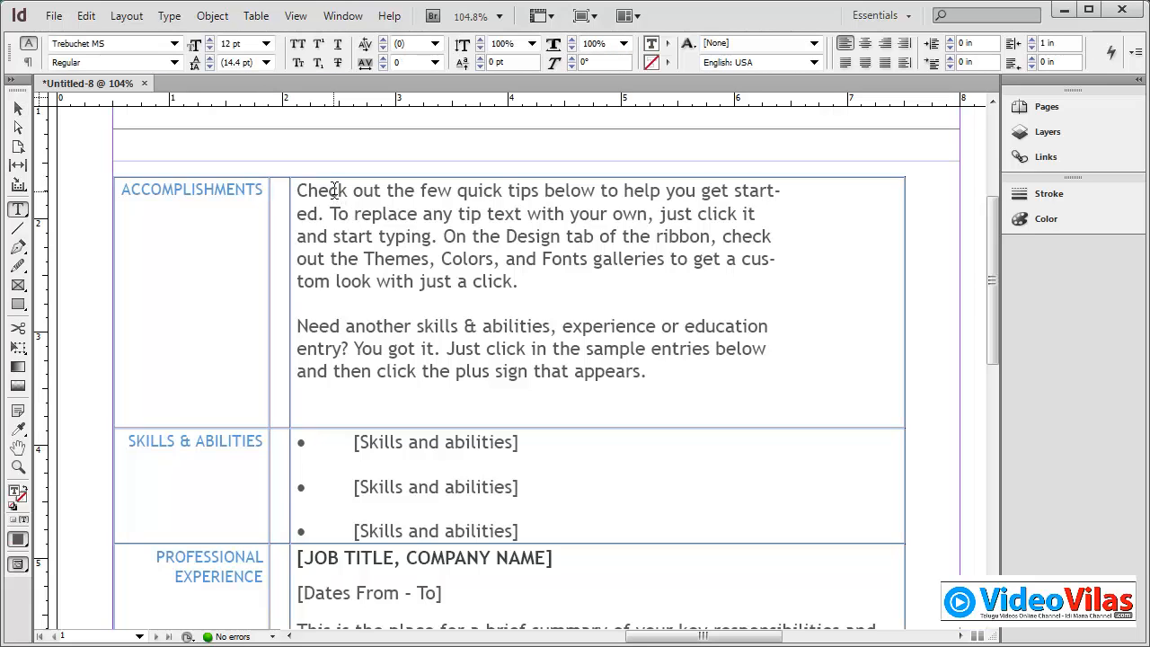
left_click_drag(338, 213, 360, 258)
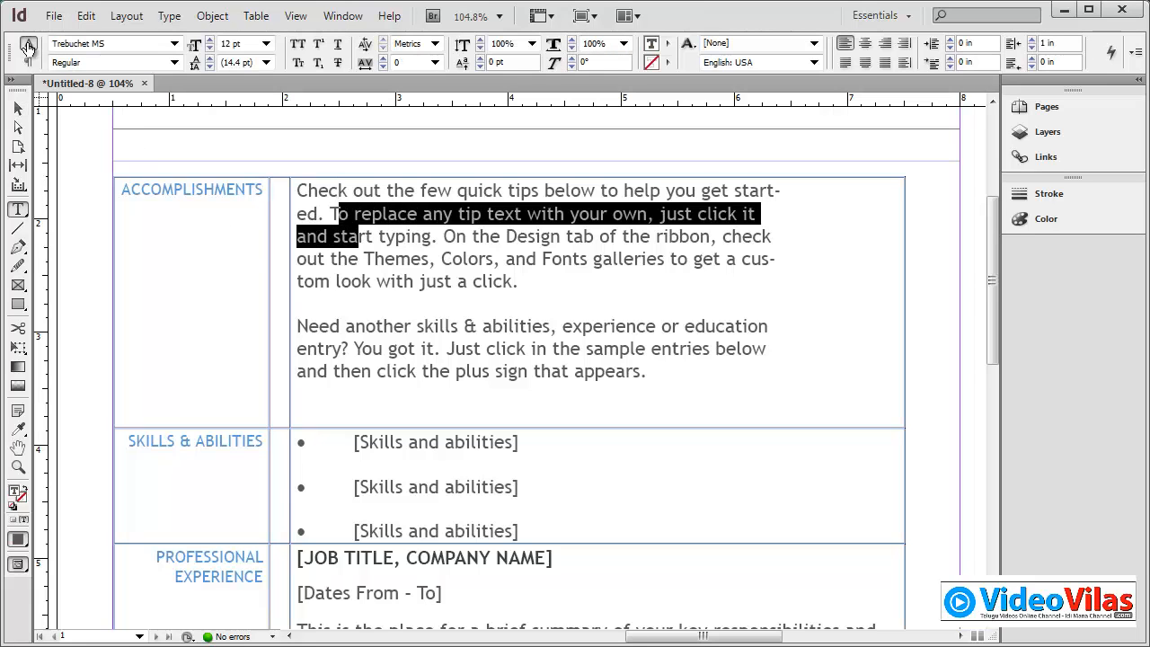
Step: Compare the paragraph and character formatting controls for the selected text, ending with the character controls
left_click(26, 63)
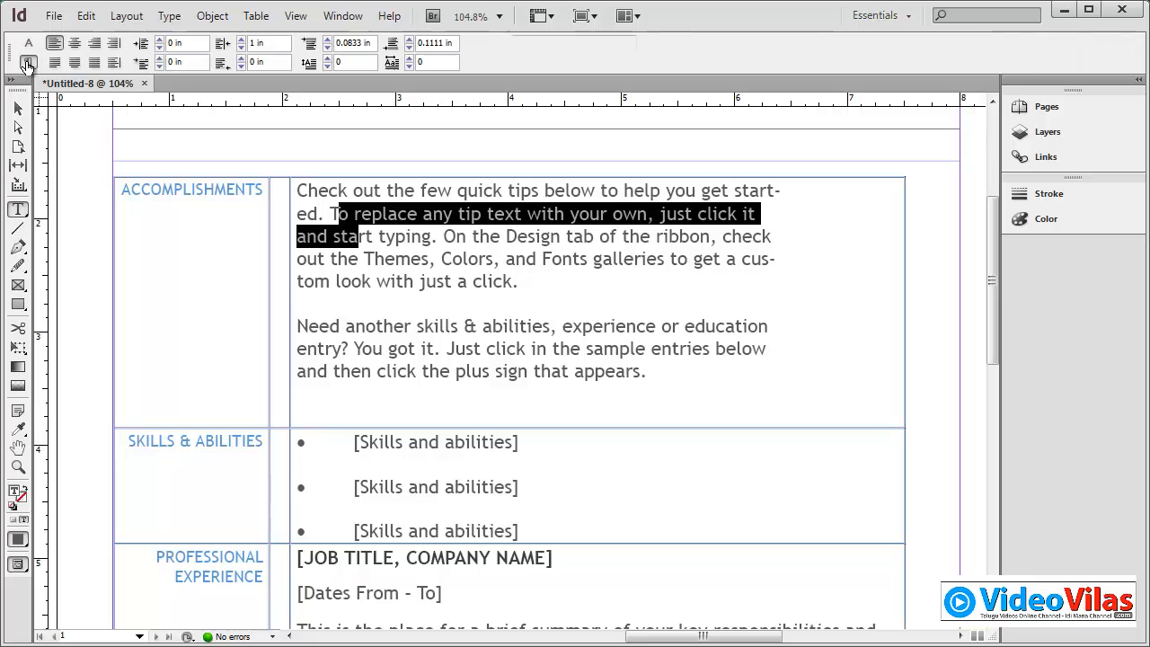
left_click(27, 44)
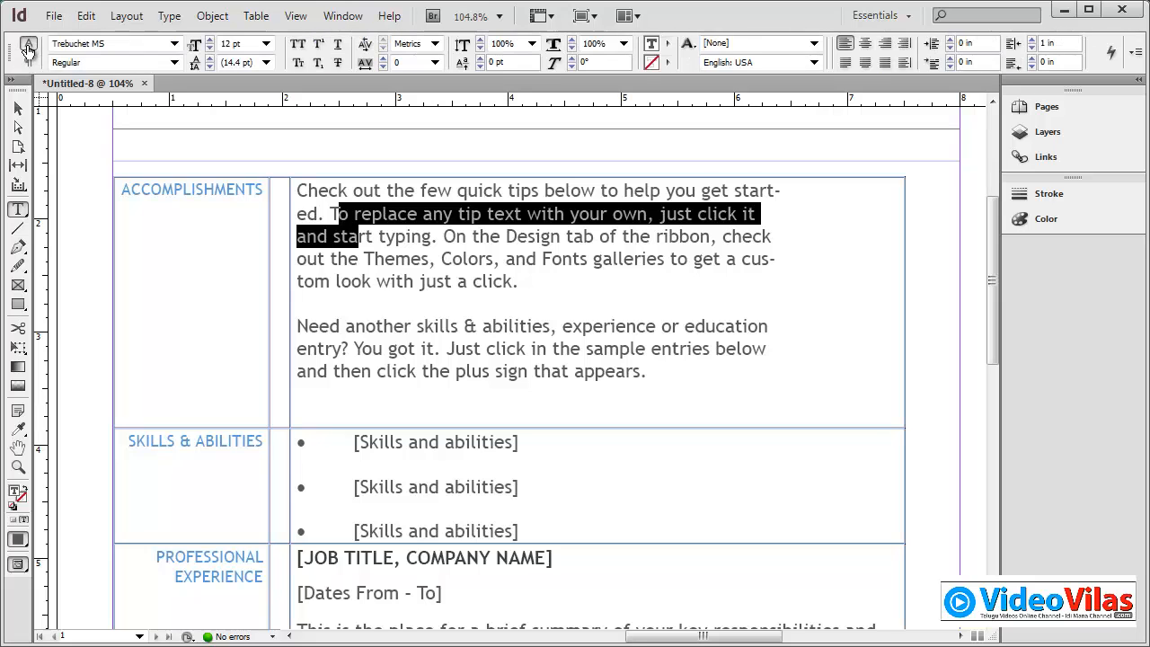
left_click(28, 63)
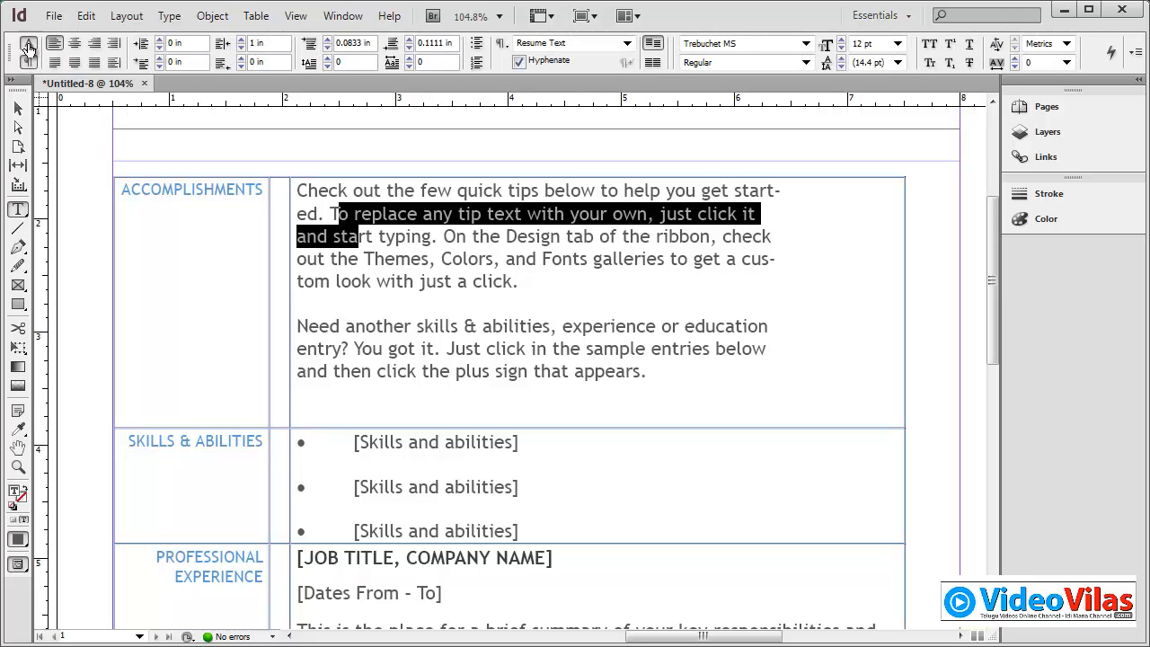
left_click(28, 44)
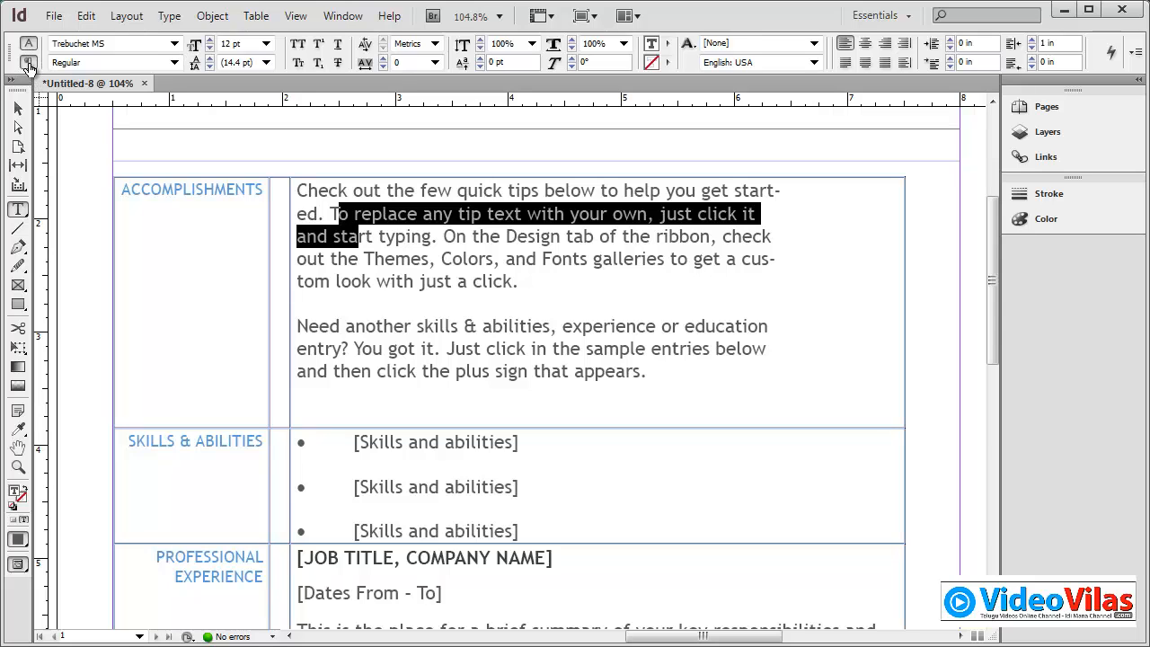
left_click(27, 62)
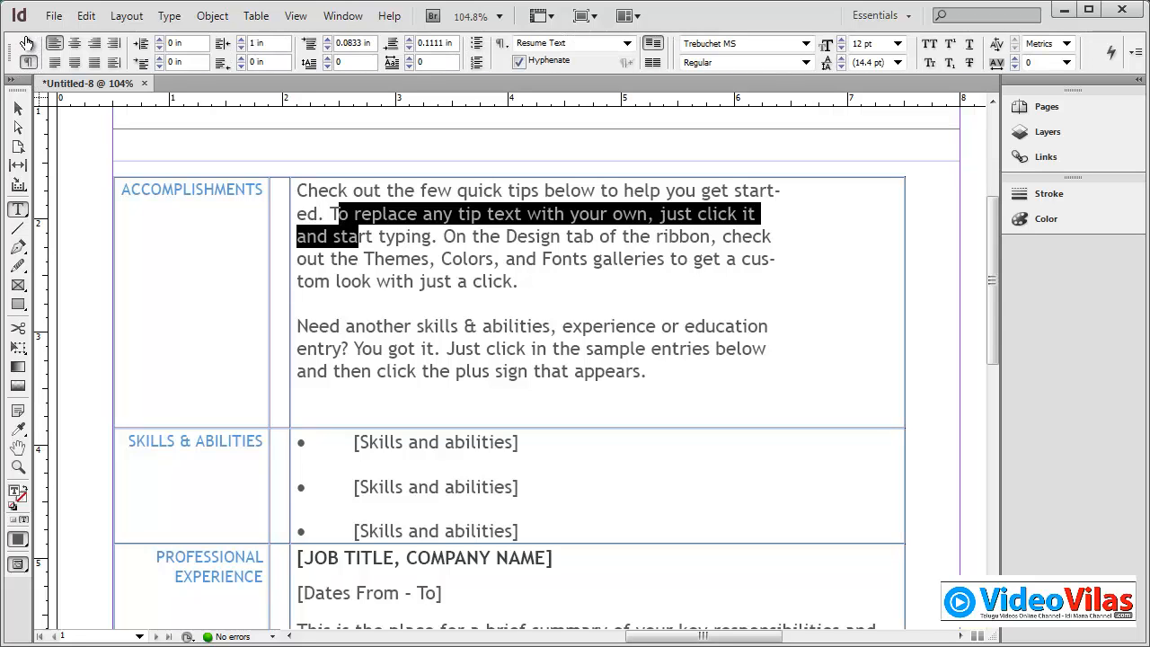
left_click(26, 44)
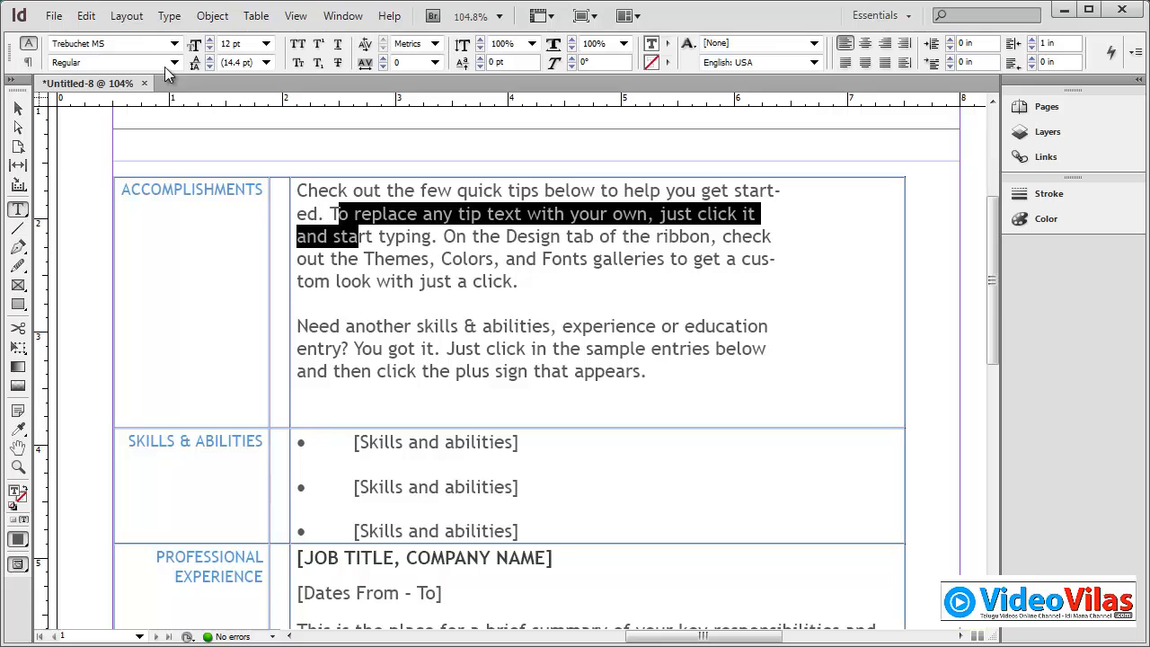
Step: Re-enter the text with the Type tool, select the first tips paragraph, and extend the selection to the whole Accomplishments text cell
left_click(17, 108)
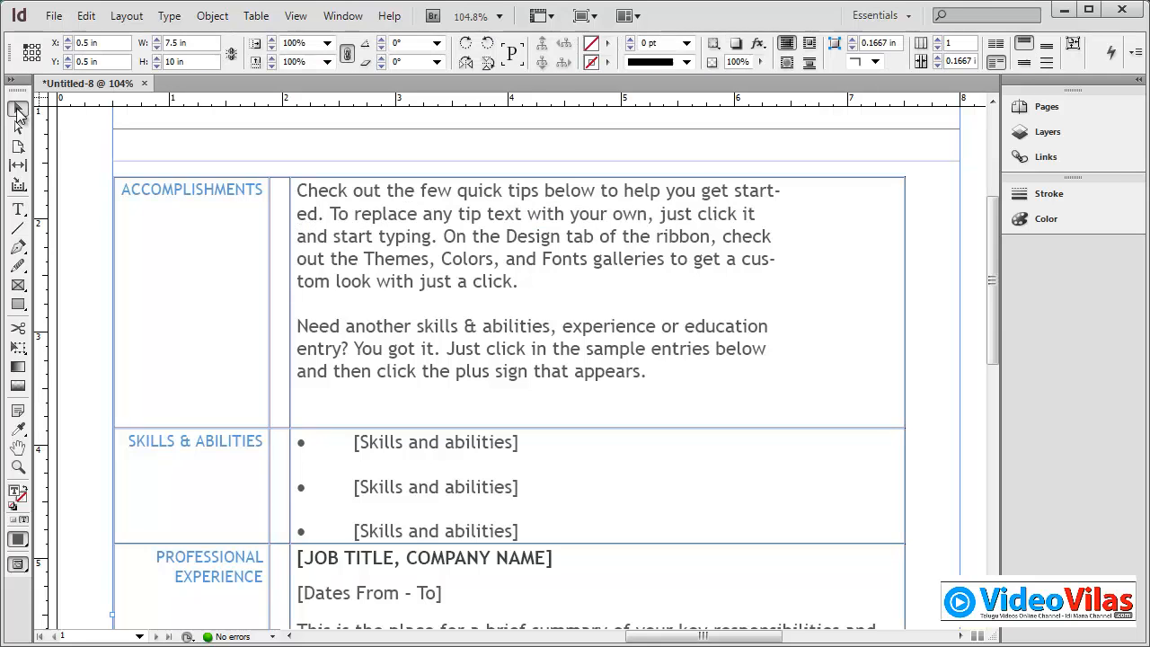
double_click(389, 239)
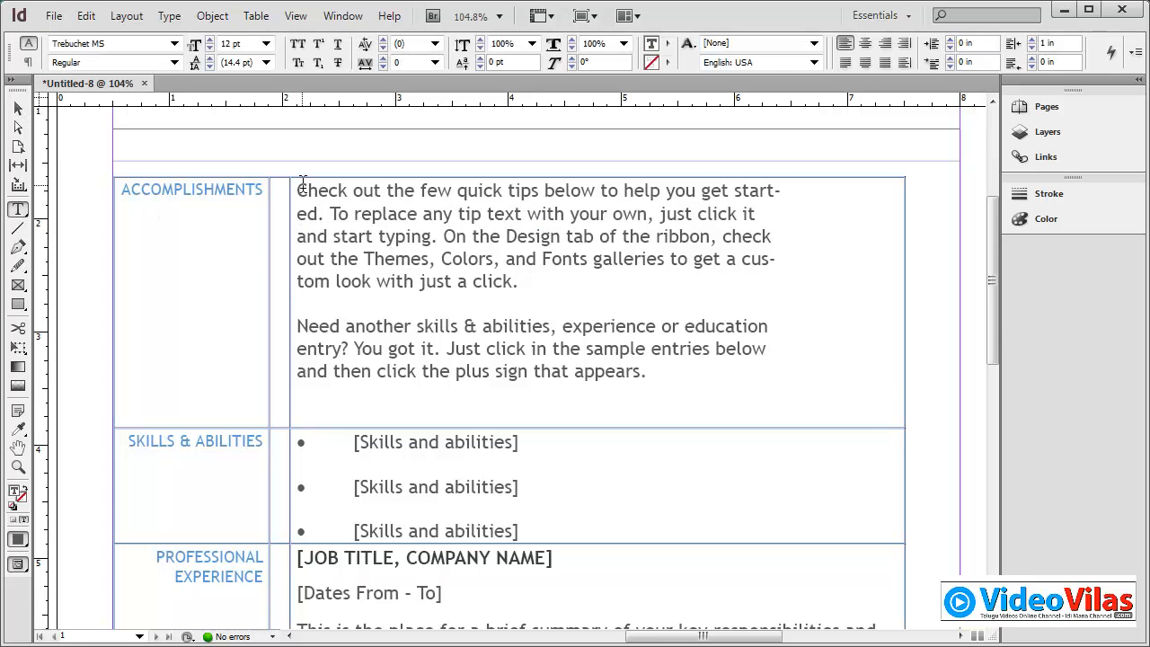
left_click_drag(300, 188, 577, 285)
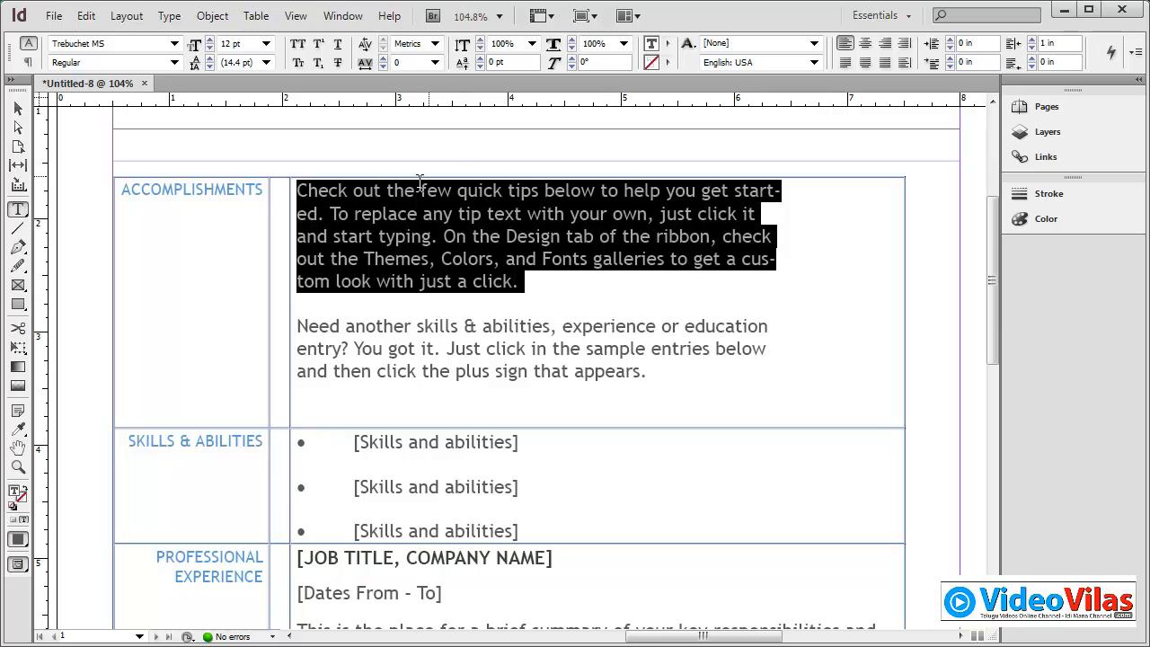
left_click_drag(647, 369, 298, 185)
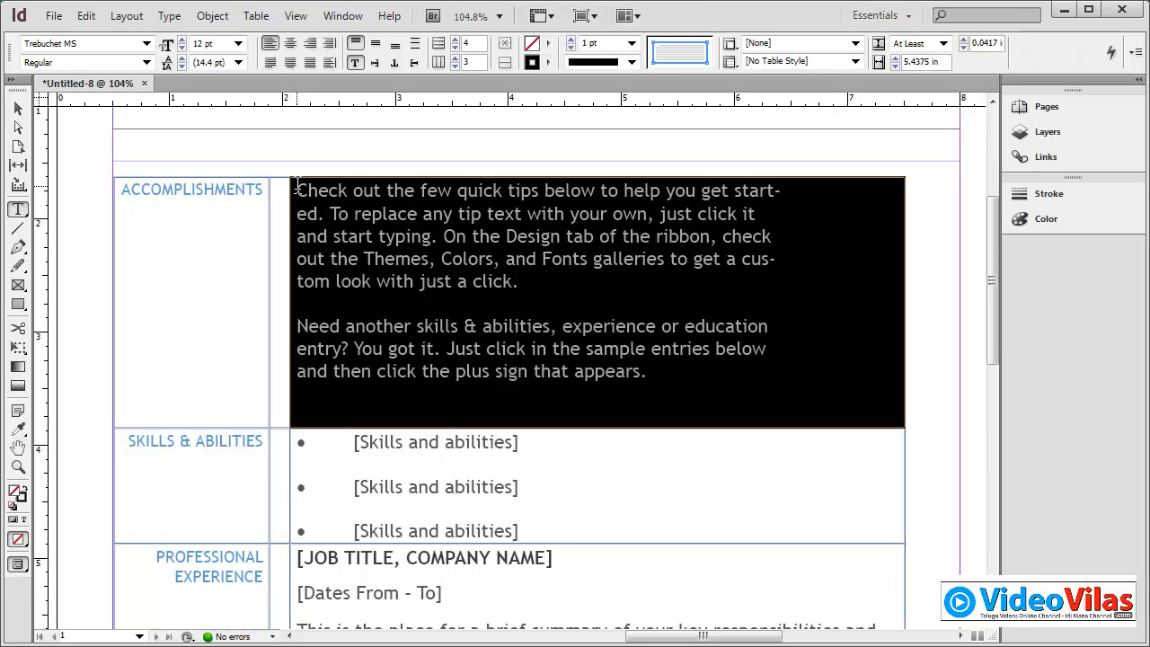
Step: Open the Info panel for the selected cell and move it clear of the opening words of both tips paragraphs
left_click(343, 16)
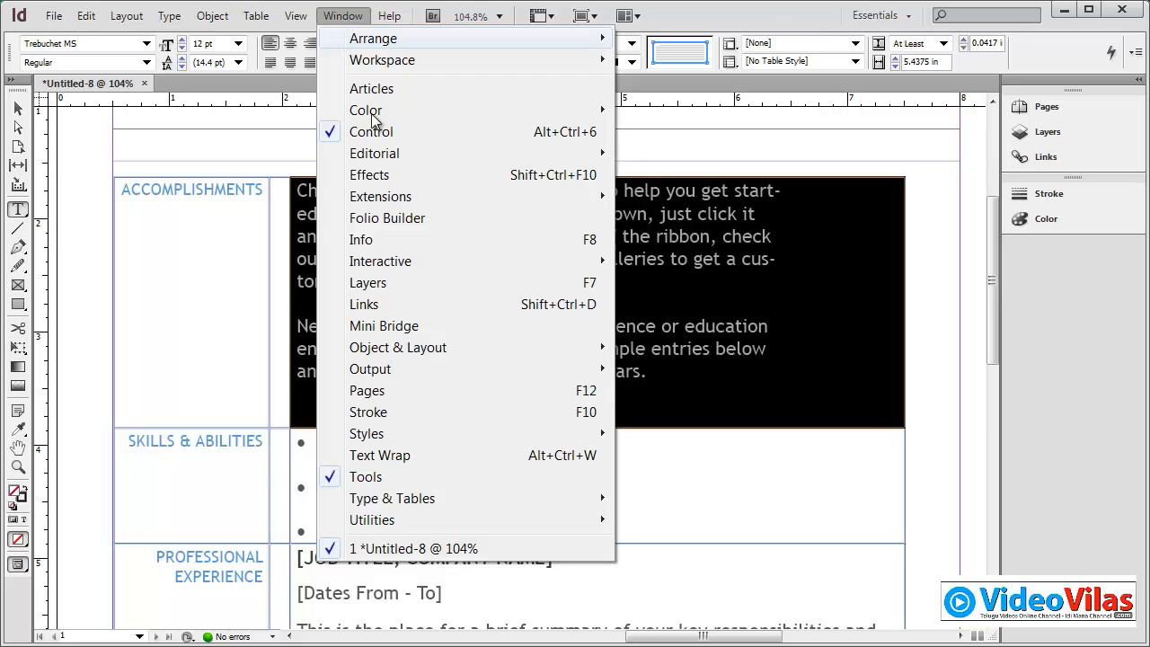
left_click(376, 241)
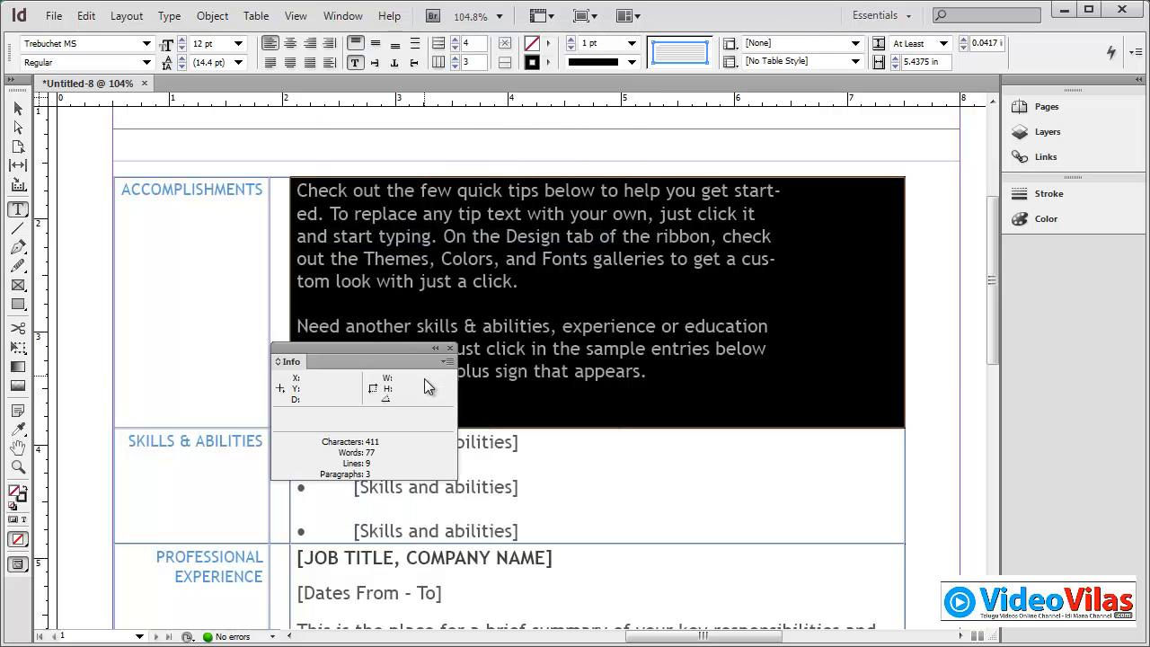
left_click_drag(401, 349, 786, 286)
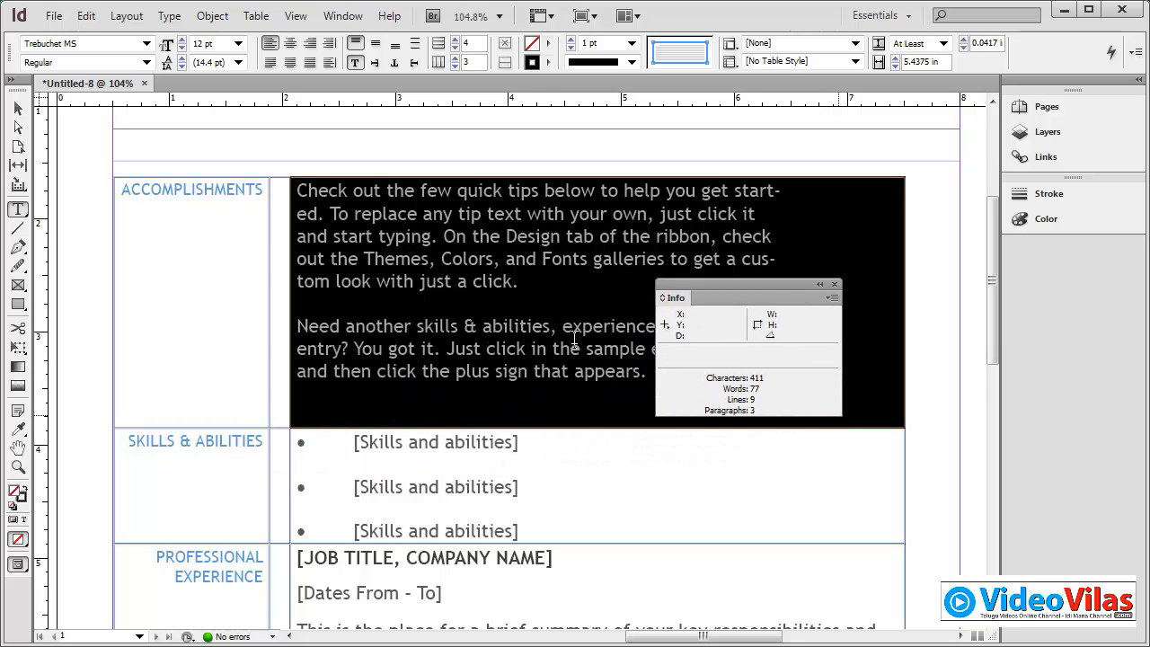
Step: Select the first tips paragraph to check its text counts, and move the Info panel down over the Skills & Abilities row
left_click(518, 326)
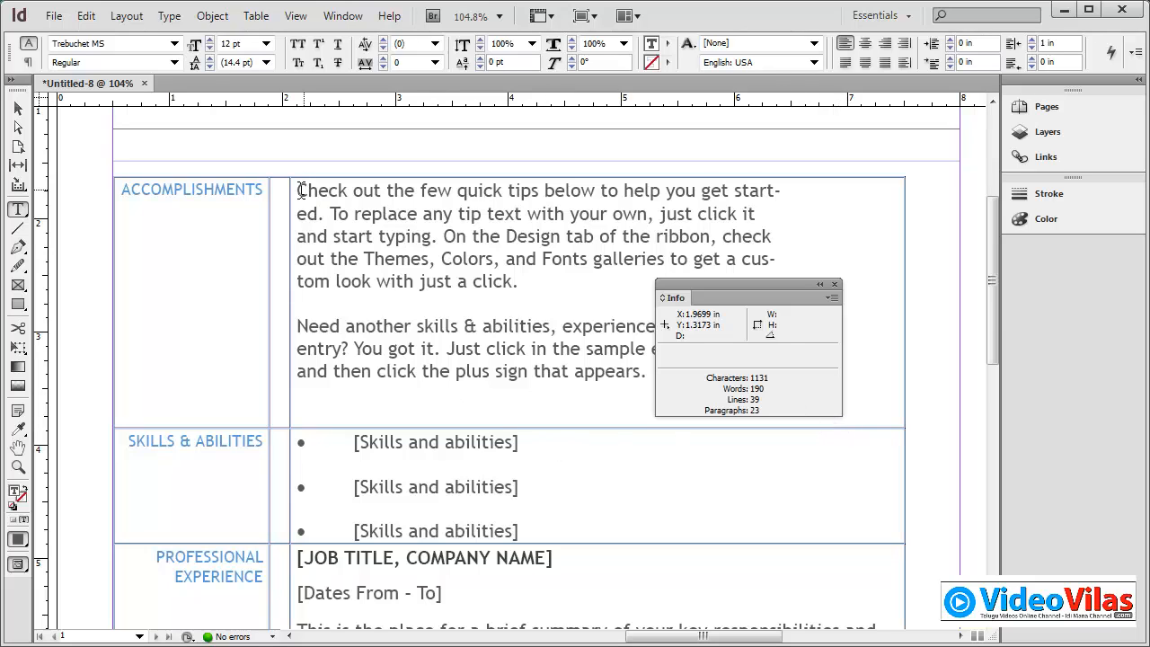
left_click_drag(301, 189, 538, 281)
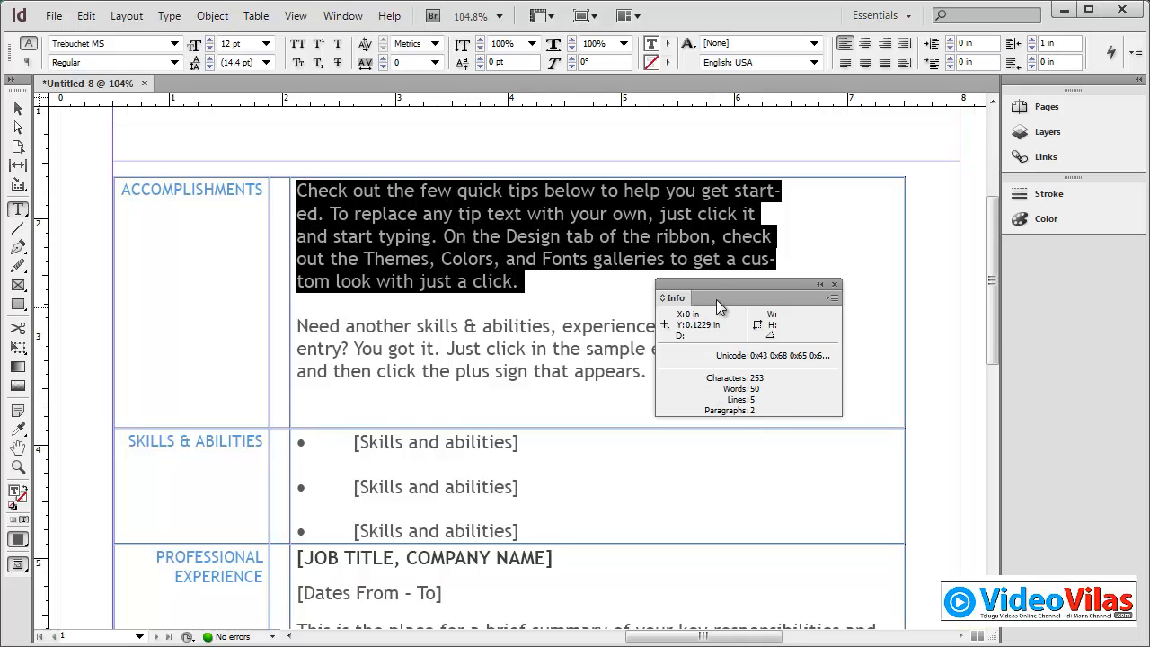
left_click_drag(716, 300, 781, 415)
left_click(536, 276)
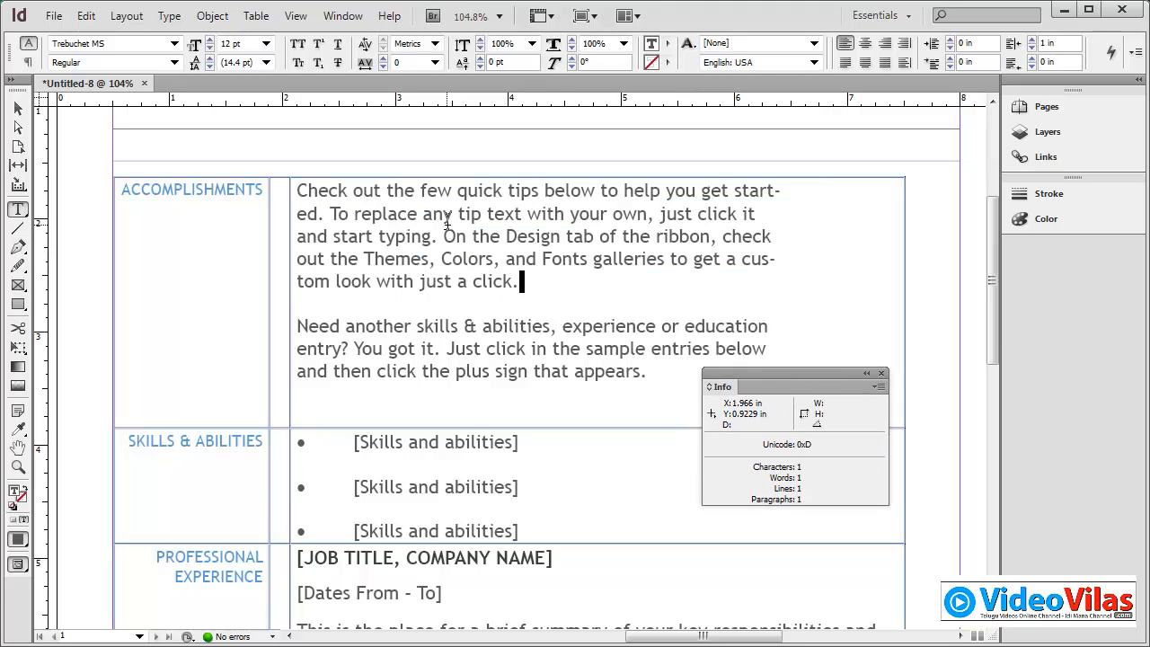
Step: Check the Info counts for both tips paragraphs selected together and for all text in the Accomplishments cell
left_click_drag(647, 389, 297, 190)
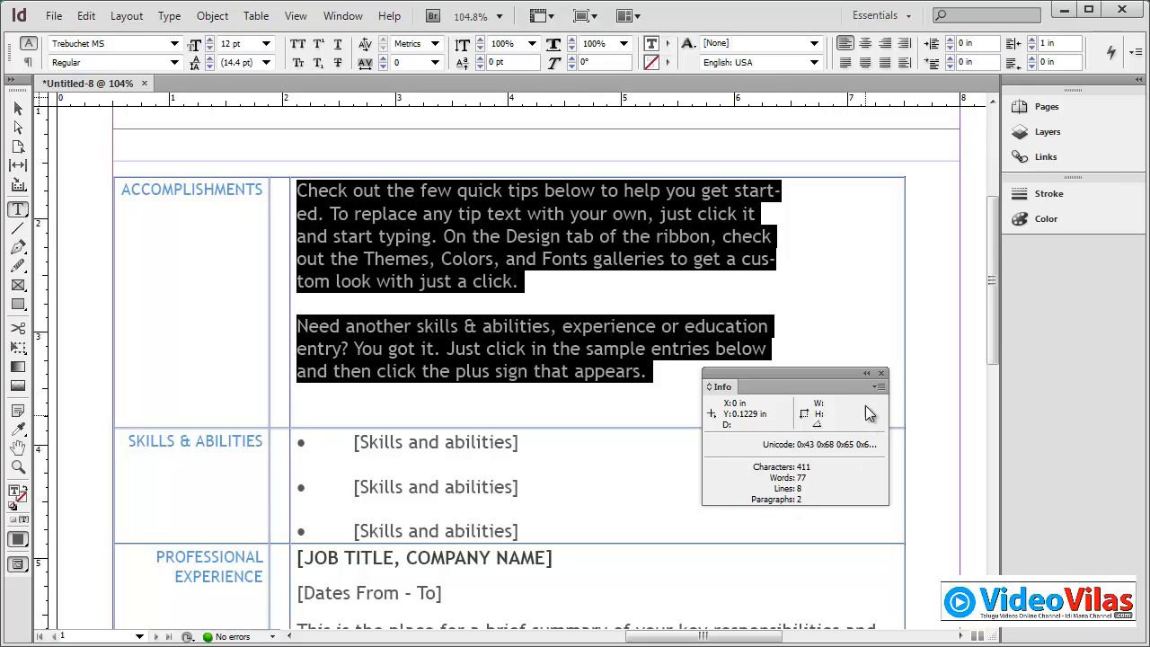
left_click(671, 259)
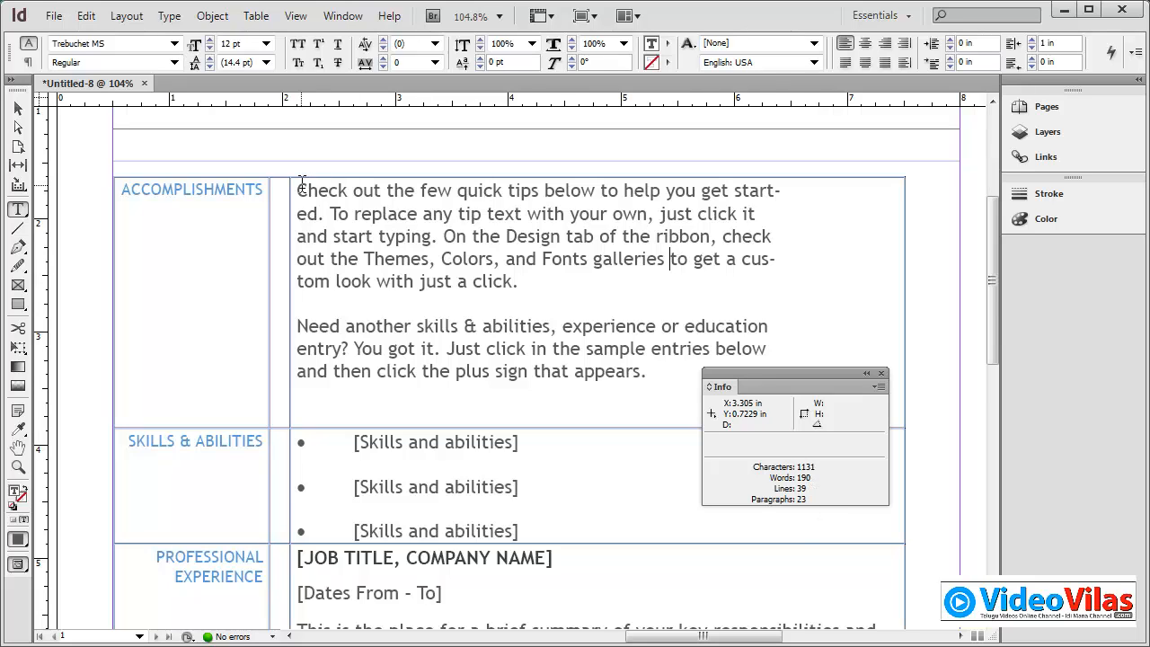
key("ctrl+a")
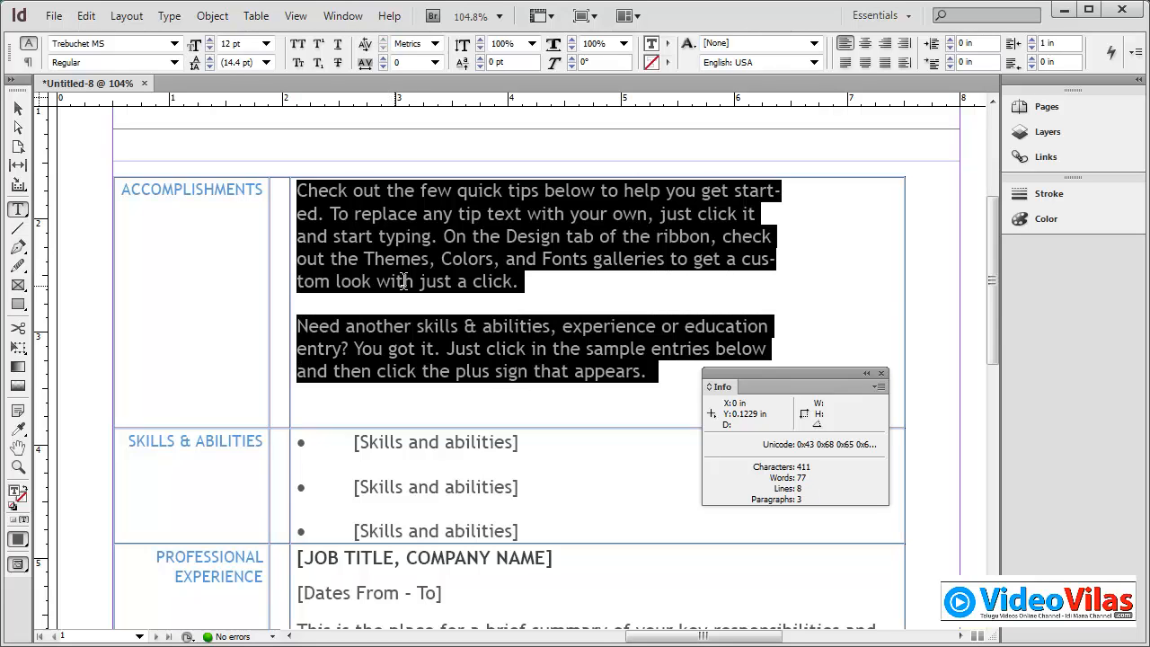
Step: Show the hidden characters and select the whole Accomplishments text cell to check its counts in the Info panel
left_click(563, 267)
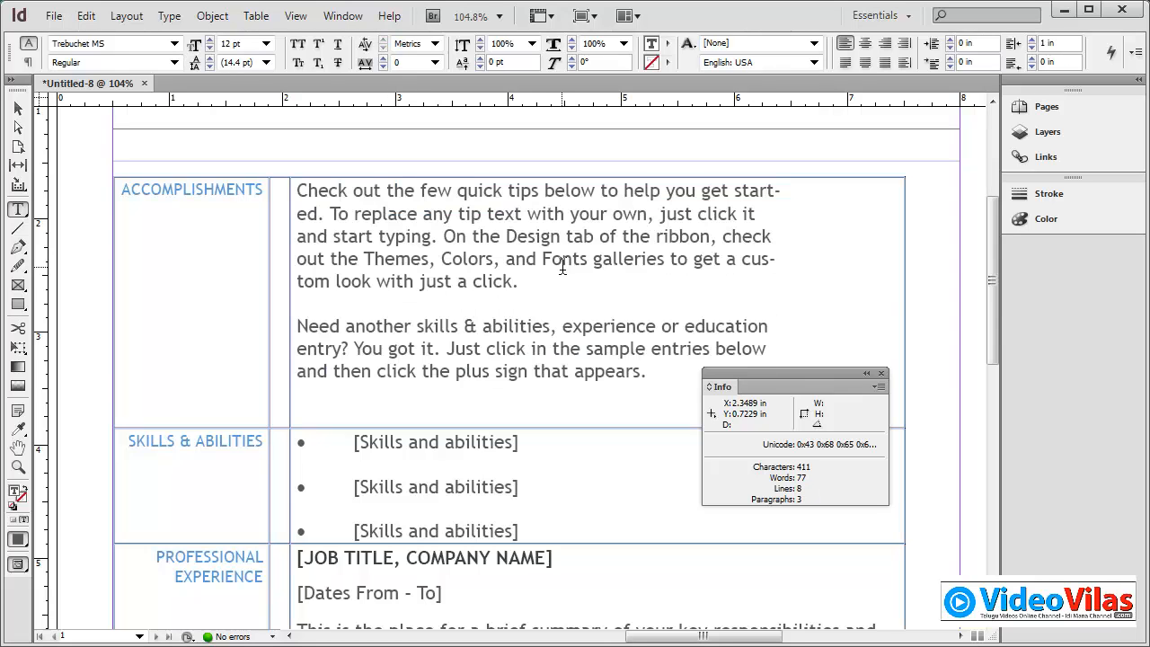
left_click(548, 20)
left_click(563, 171)
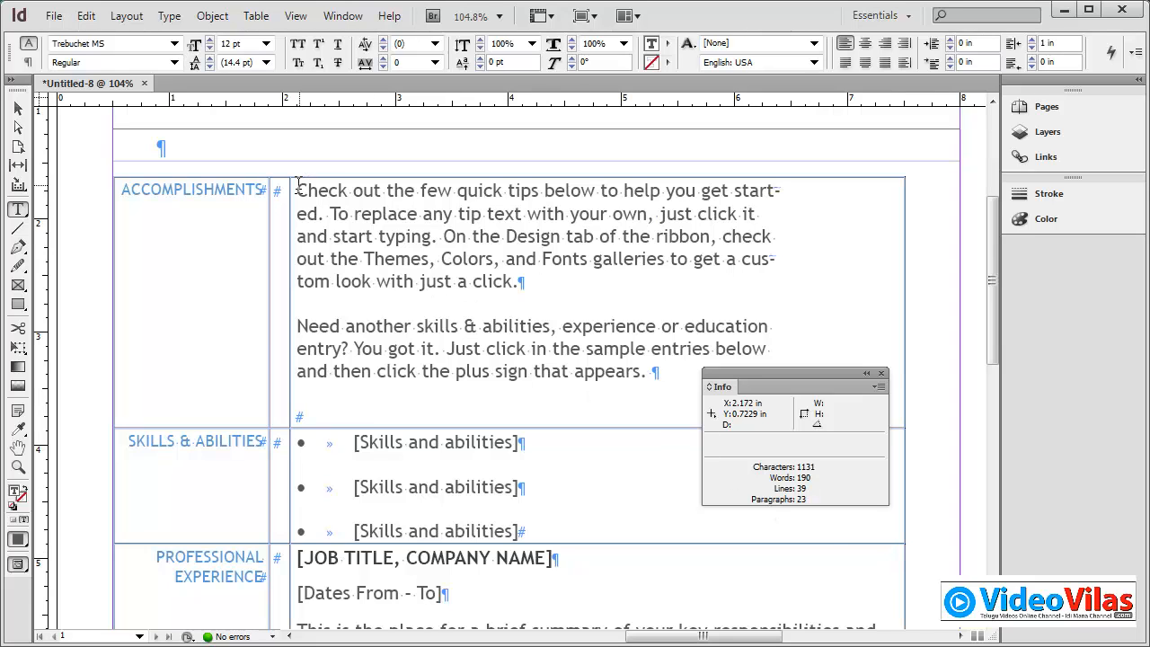
left_click_drag(299, 182, 634, 423)
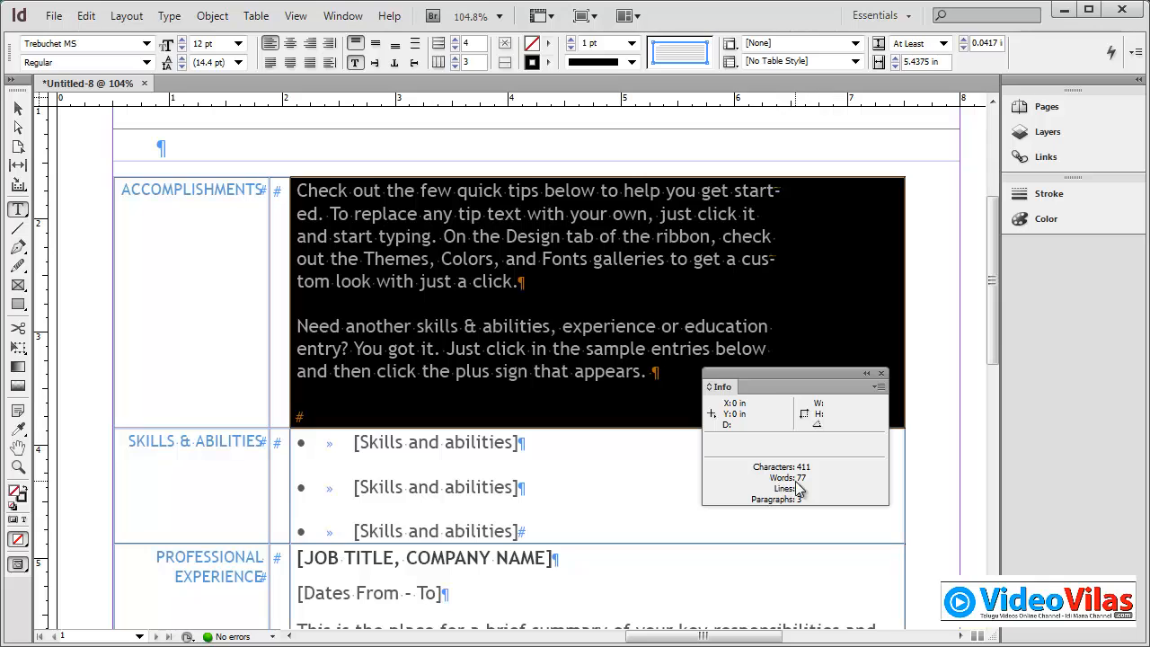
Step: Clear the cell selection, move the Info panel up beside the text and close it
left_click(746, 259)
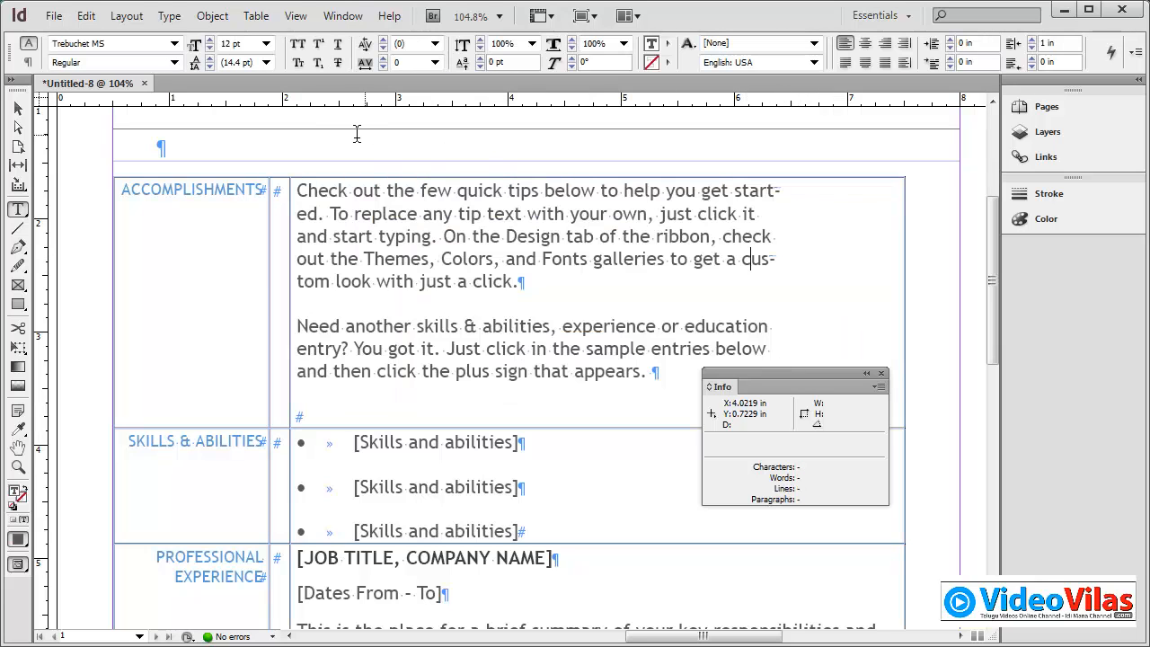
left_click_drag(784, 377, 912, 310)
left_click(939, 293)
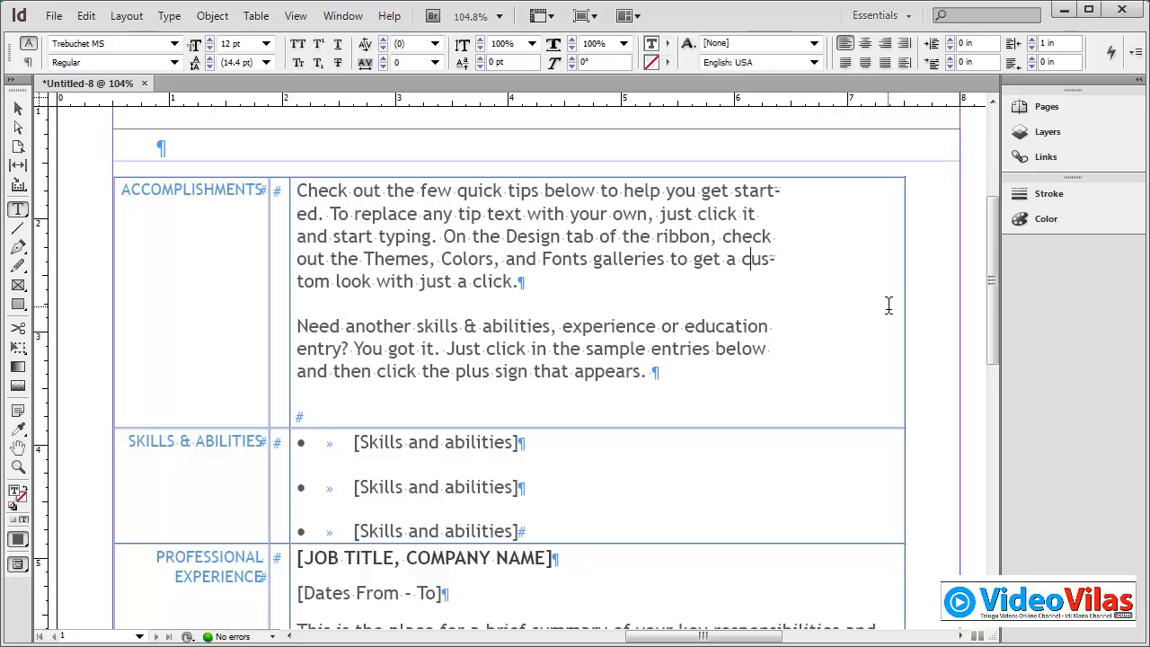
Step: Select the full first tips paragraph with the Type tool and examine the editing commands available for it
left_click(17, 109)
double_click(513, 251)
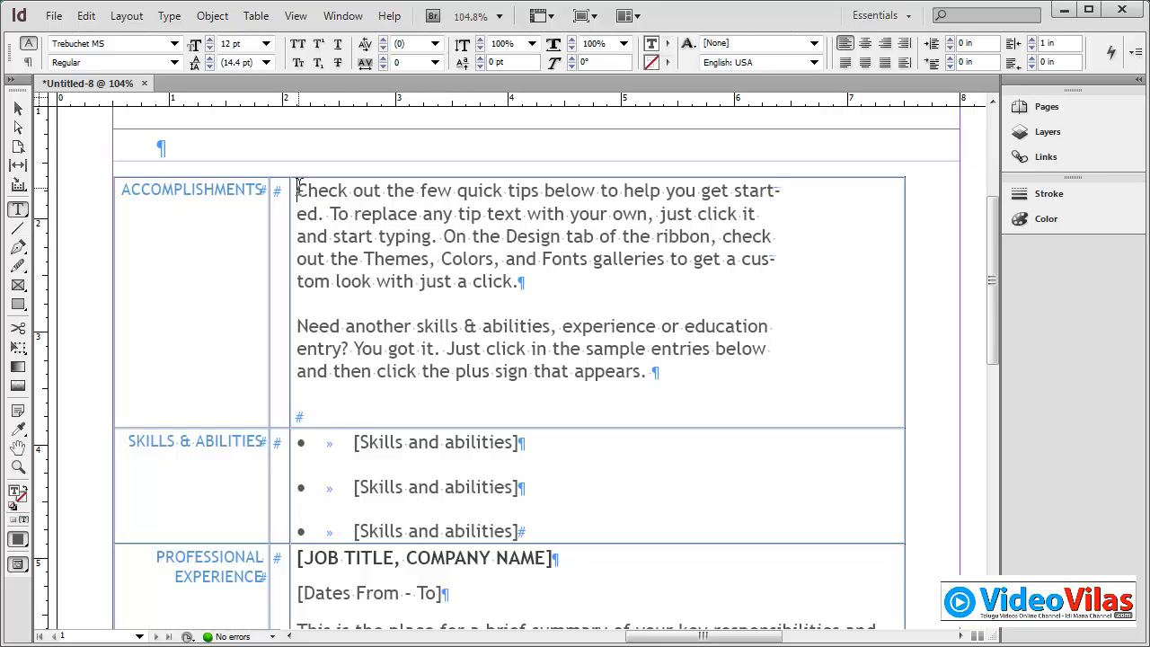
left_click_drag(297, 190, 528, 282)
left_click(86, 15)
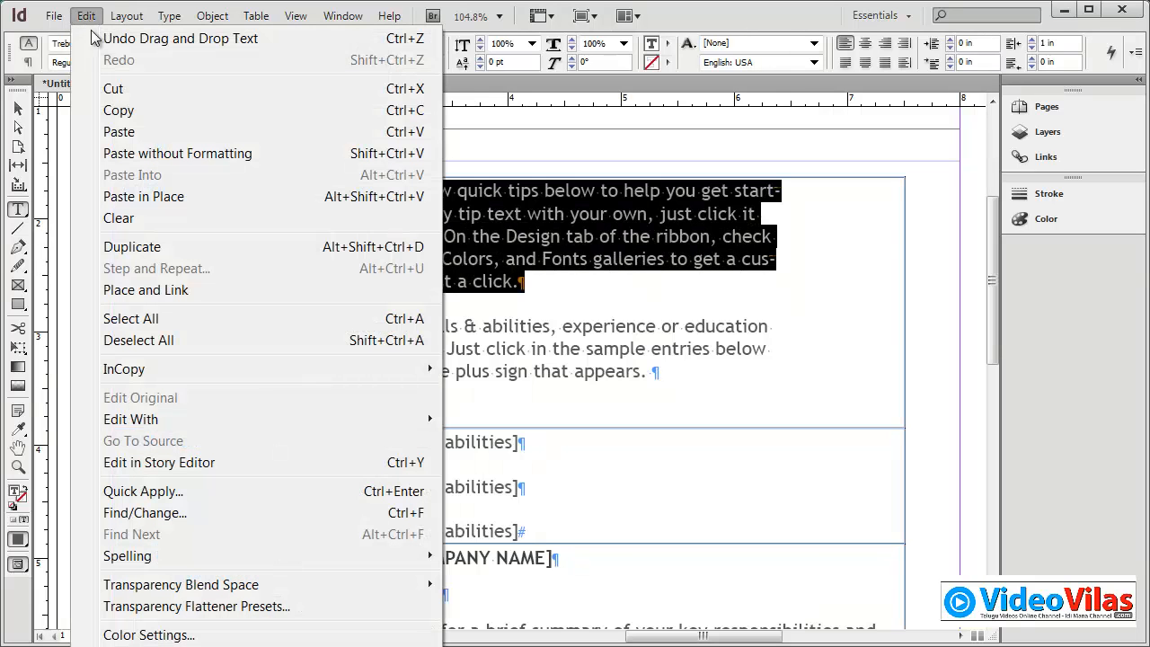
left_click(674, 264)
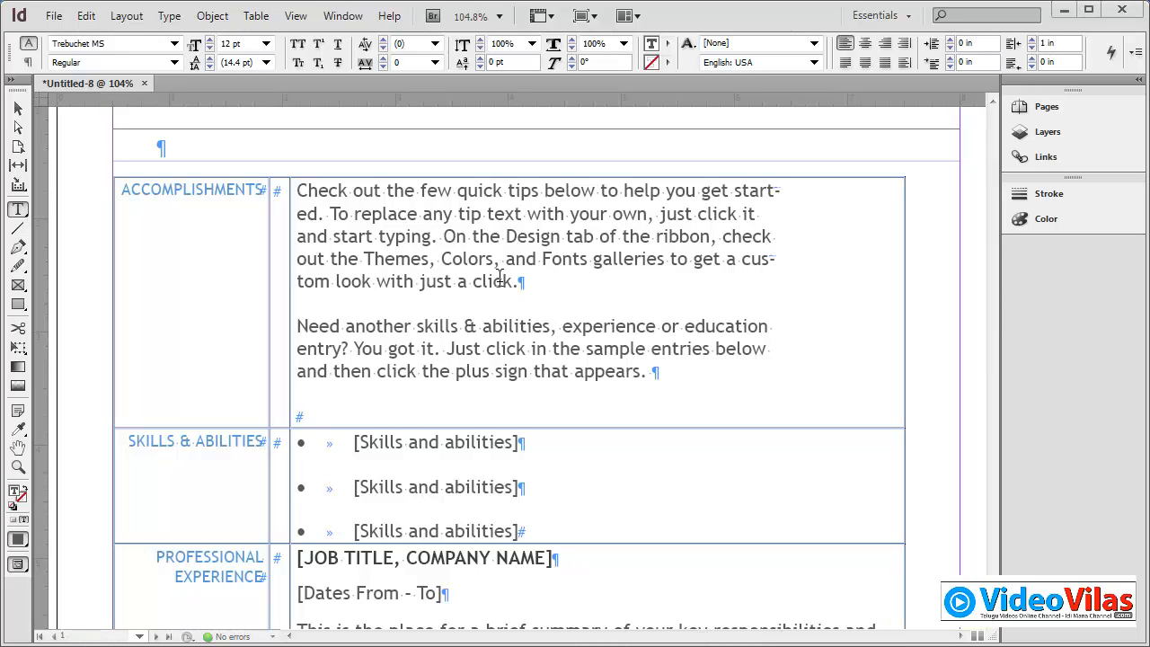
Step: Hide the hidden characters, deselect the resume text frame and activate the Rectangle tool
left_click(537, 16)
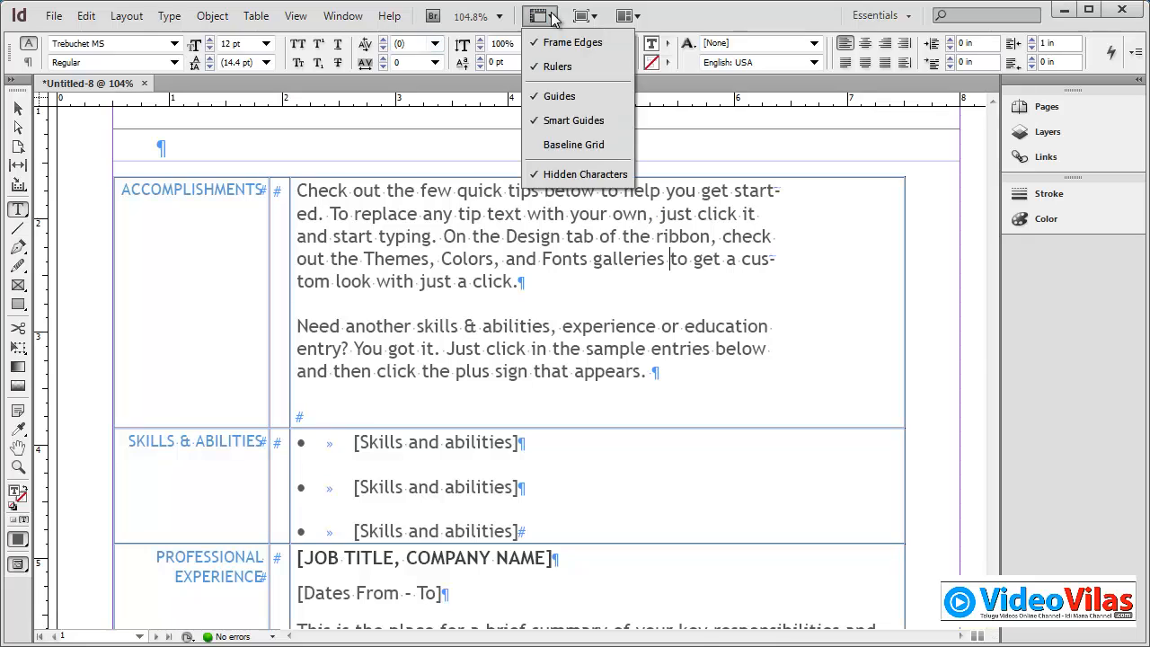
left_click(580, 174)
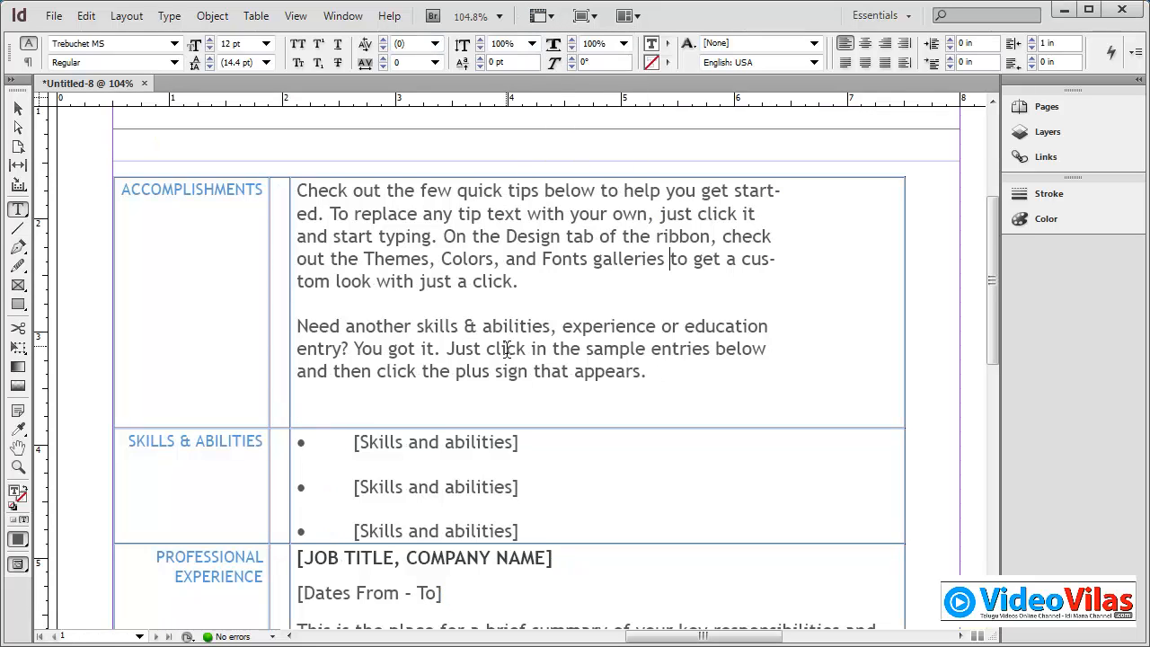
left_click(18, 109)
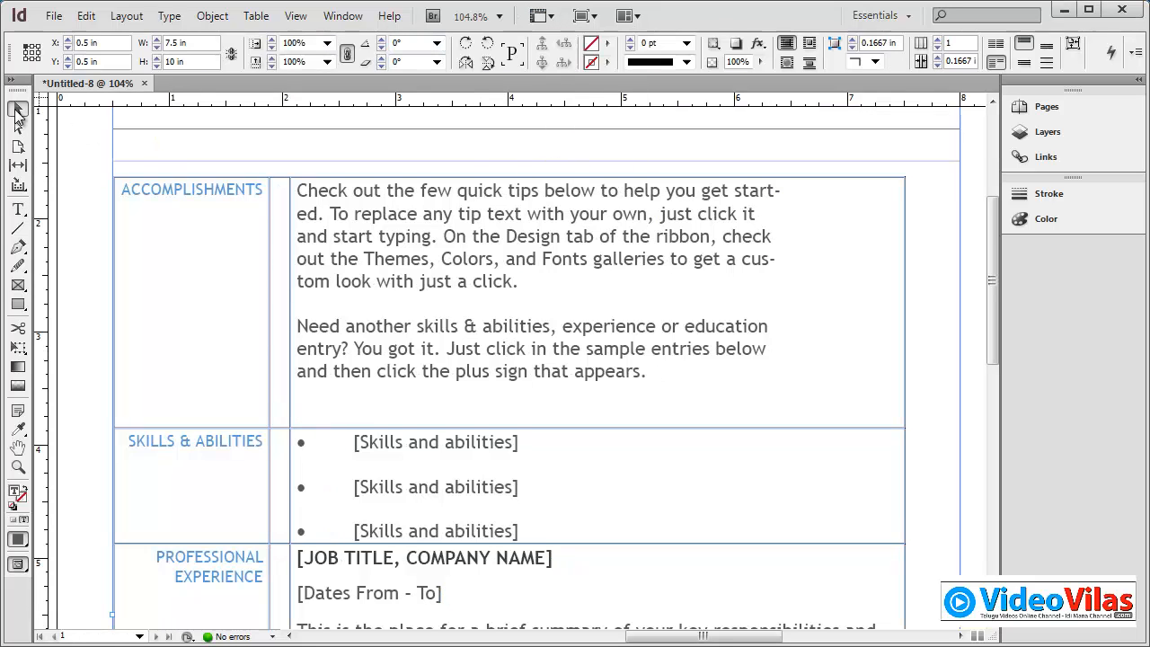
left_click(108, 173)
left_click(18, 304)
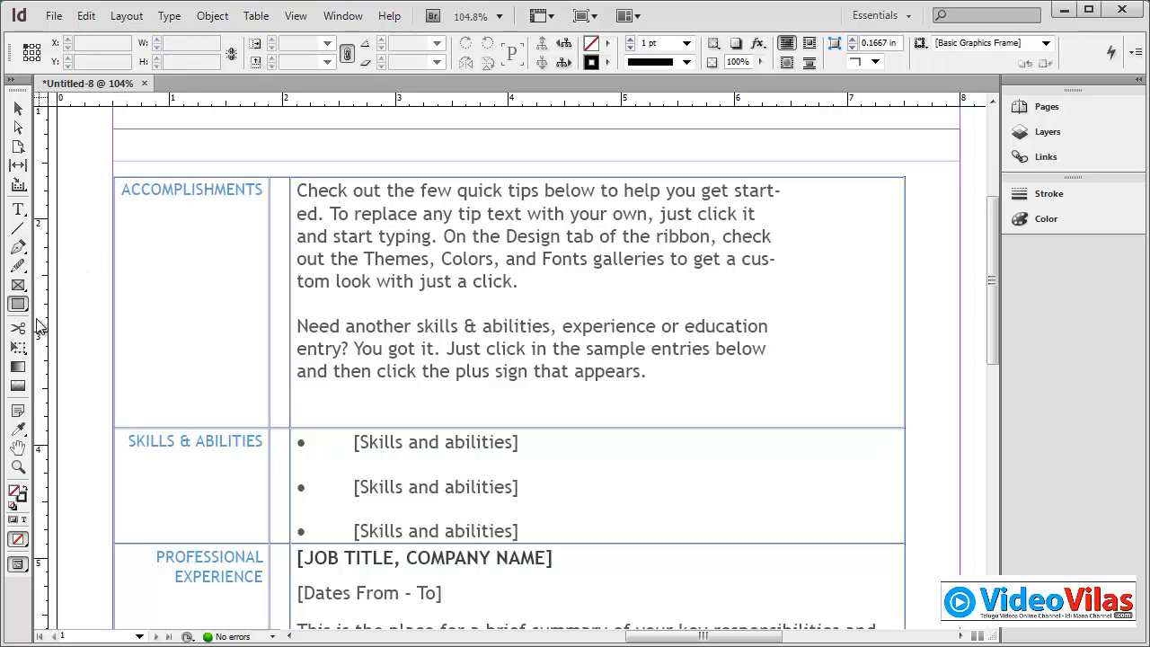
Step: Draw an ellipse about 1.16 by 1.18 in over the Accomplishments text and fill it with C=100 M=0 Y=0 K=0
left_click(63, 323)
left_click_drag(414, 204, 543, 334)
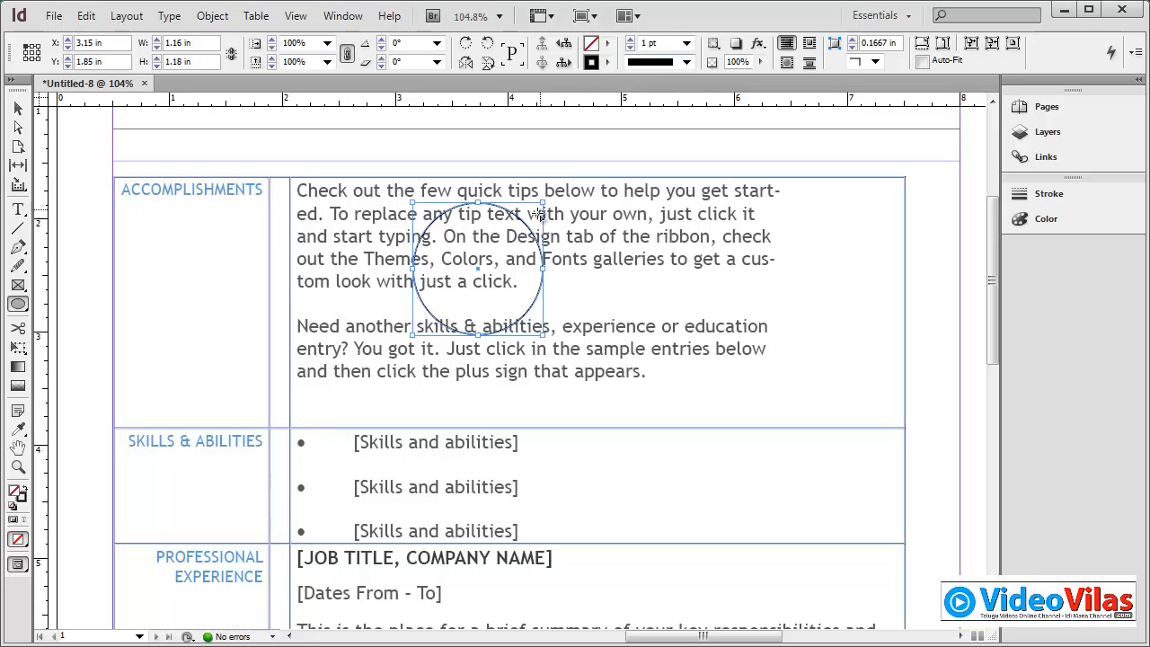
left_click(608, 43)
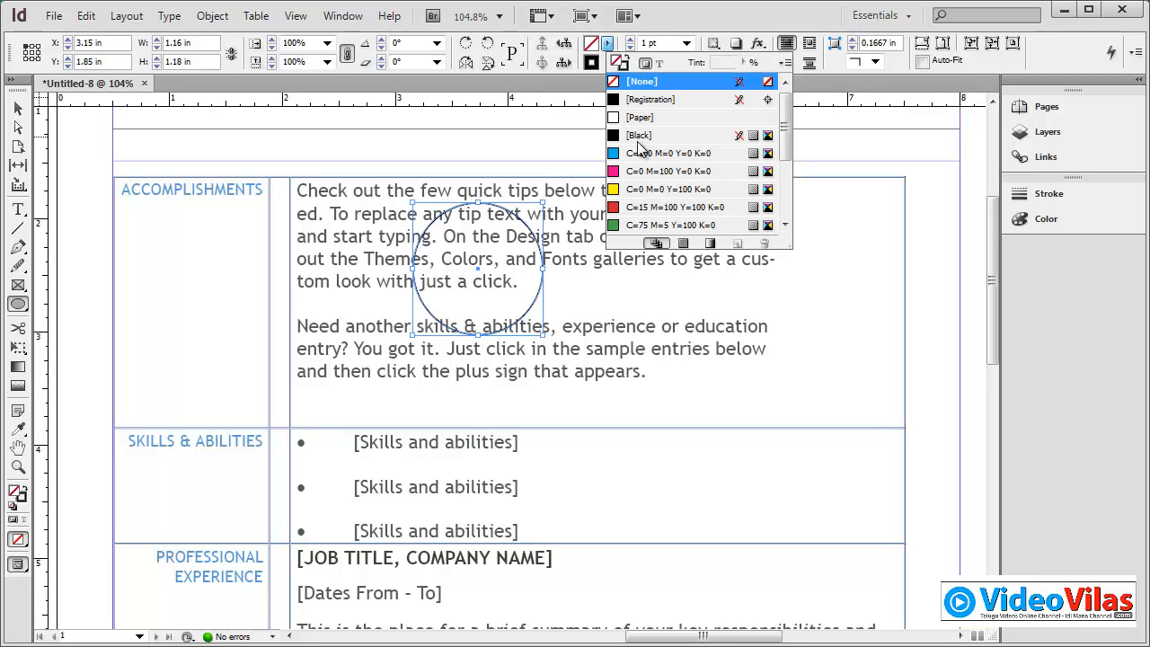
left_click(640, 155)
Step: Reposition the cyan circle over the two Accomplishments paragraphs at about X 3.31 in, Y 2.09 in
left_click(19, 113)
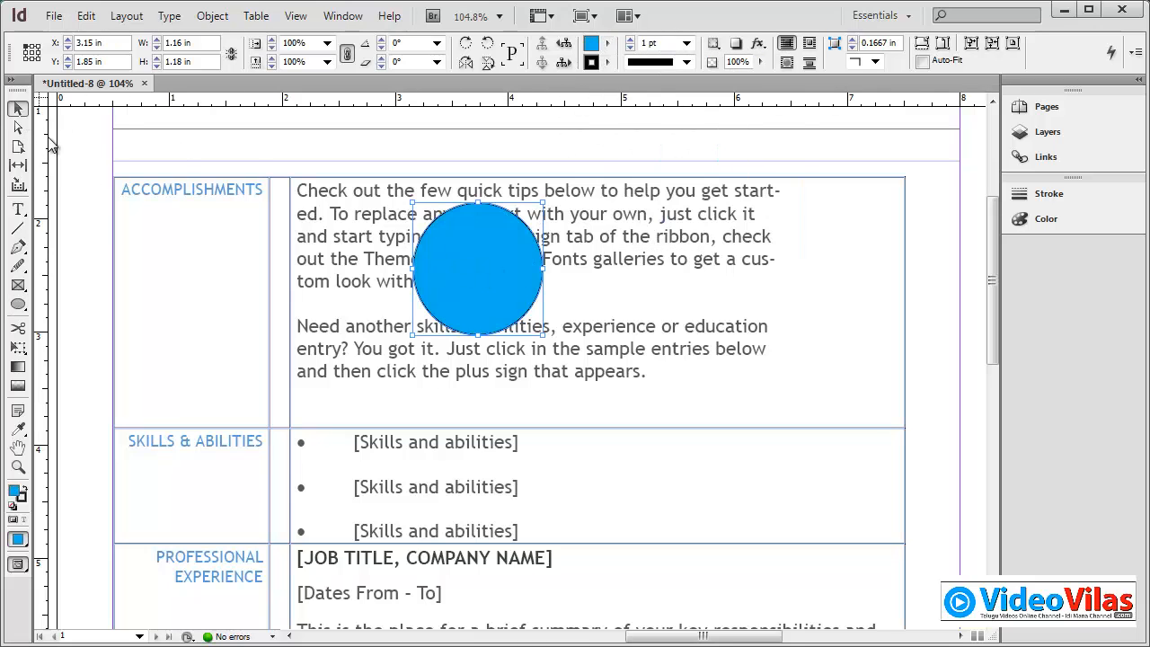
left_click(451, 370)
left_click_drag(508, 277, 454, 301)
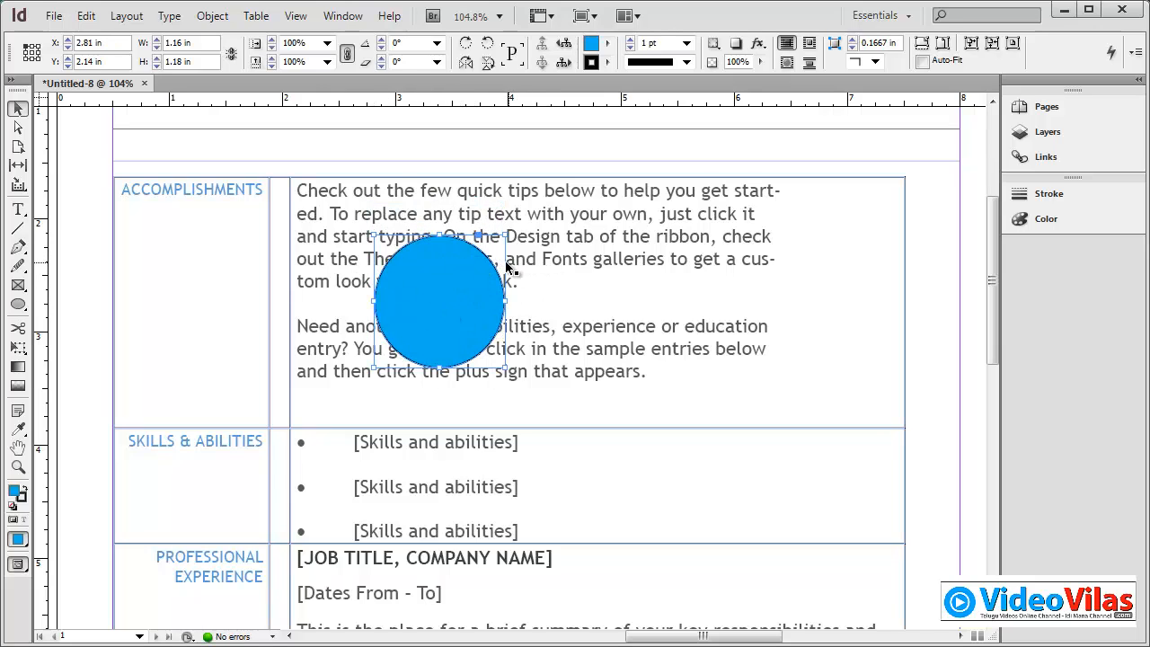
left_click_drag(477, 297, 536, 292)
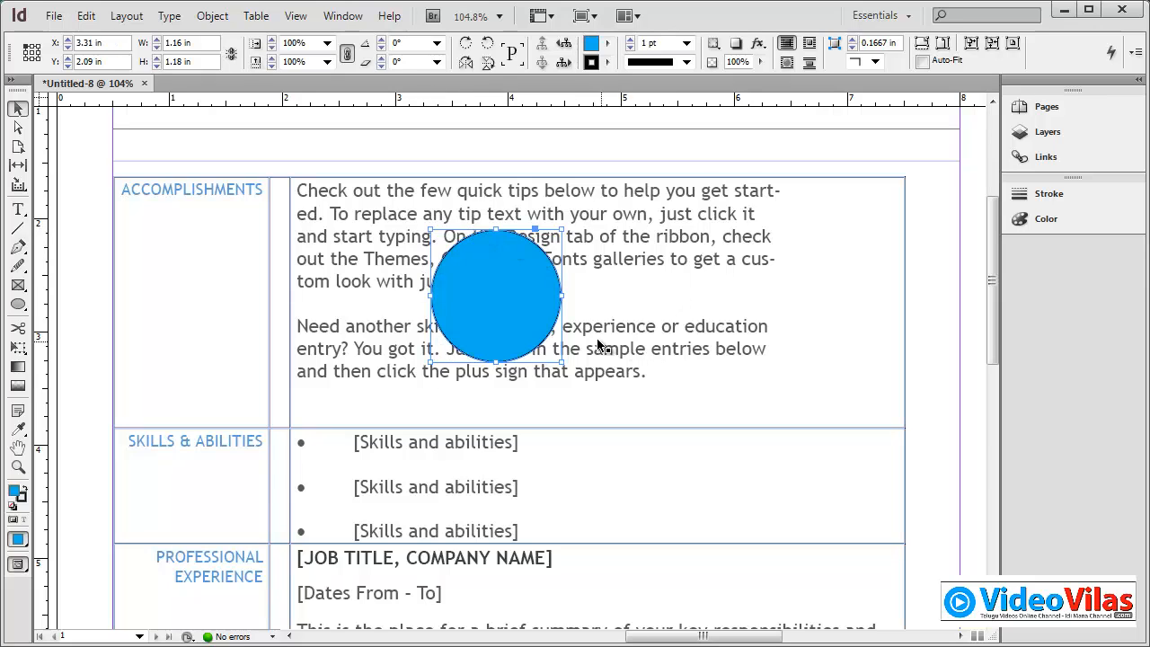
Step: Wrap the text around the cyan circle's bounding box
left_click(810, 43)
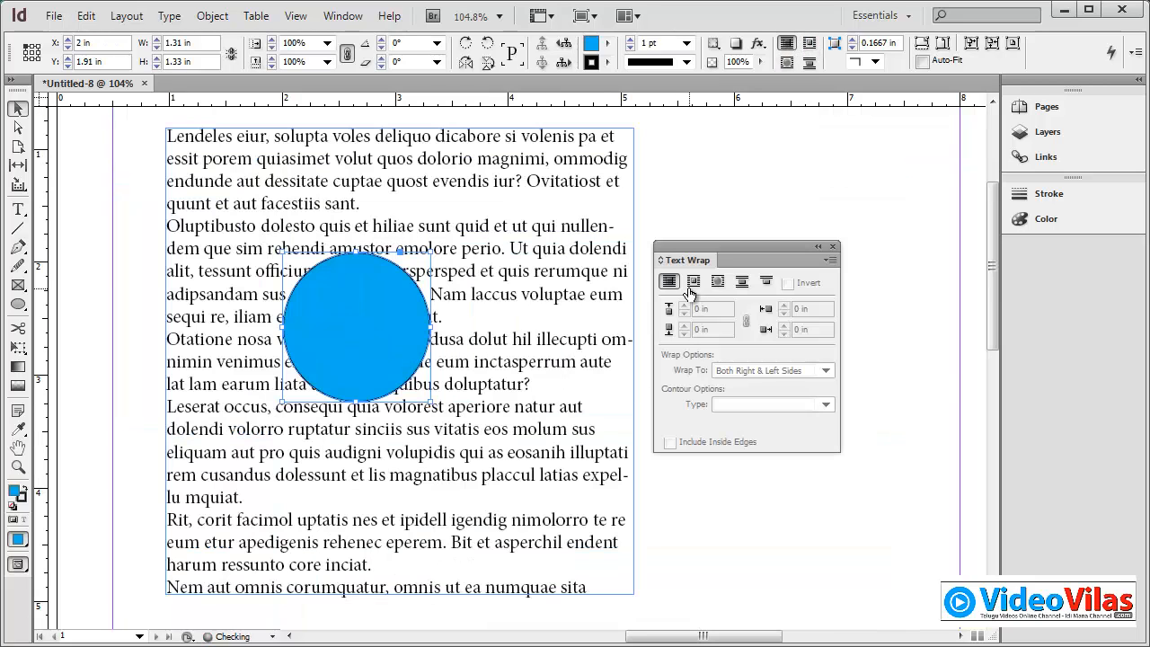
left_click(694, 283)
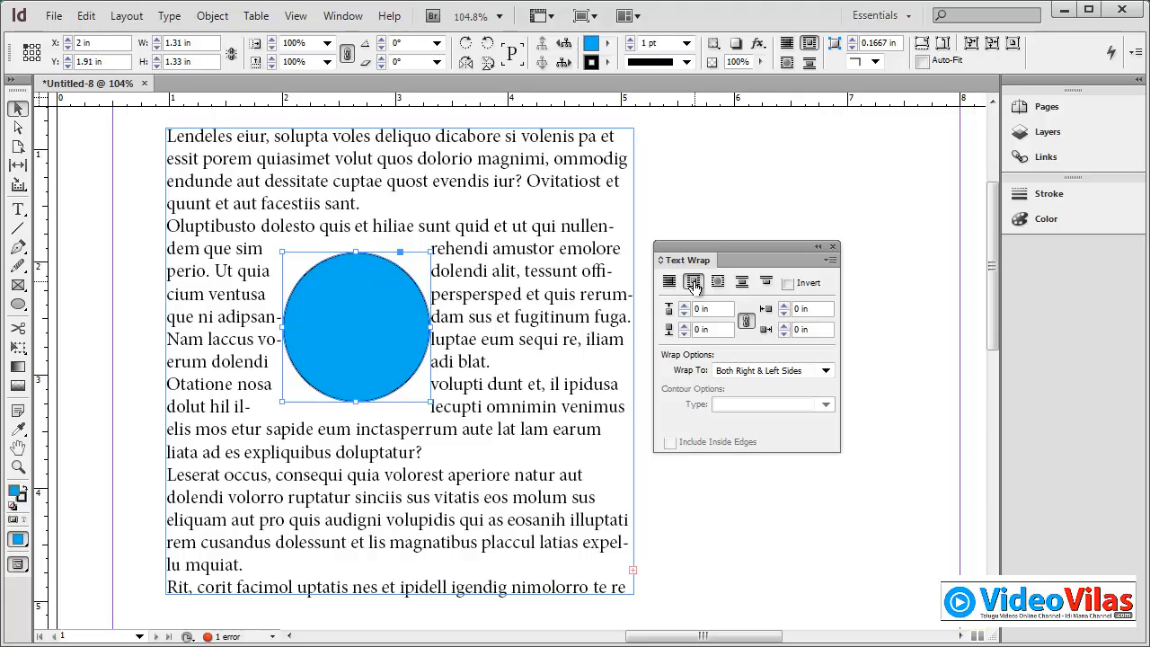
Step: Widen the placeholder text frame to about 6.07 in and raise its lower edge to just below the last text line
left_click(586, 429)
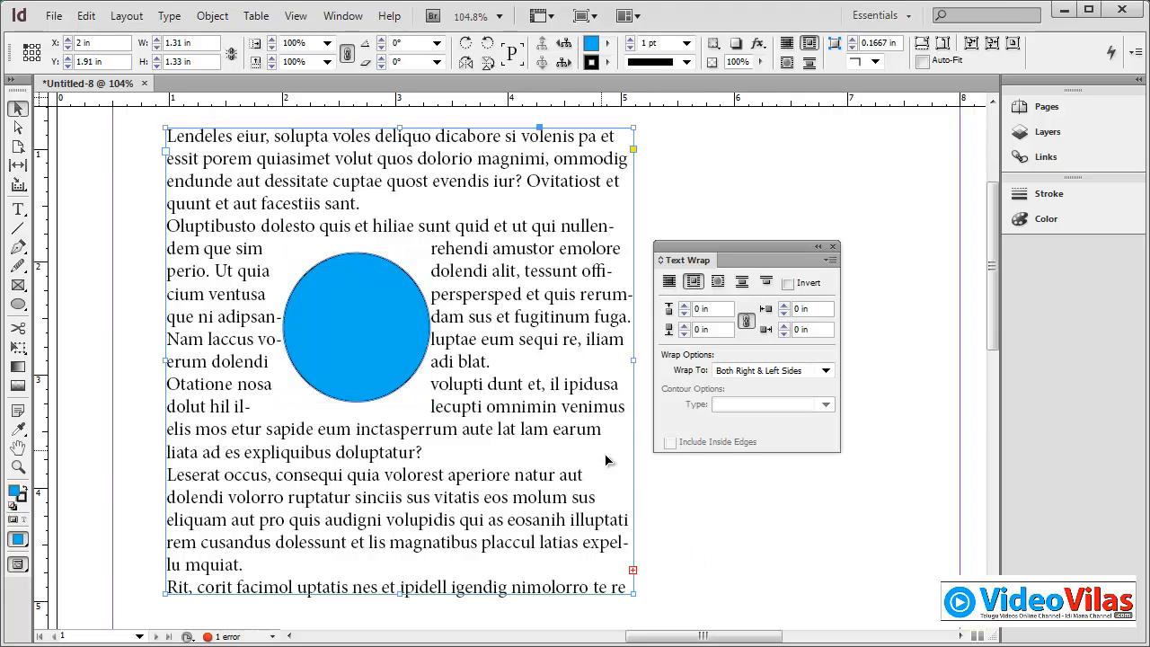
left_click_drag(633, 360, 853, 359)
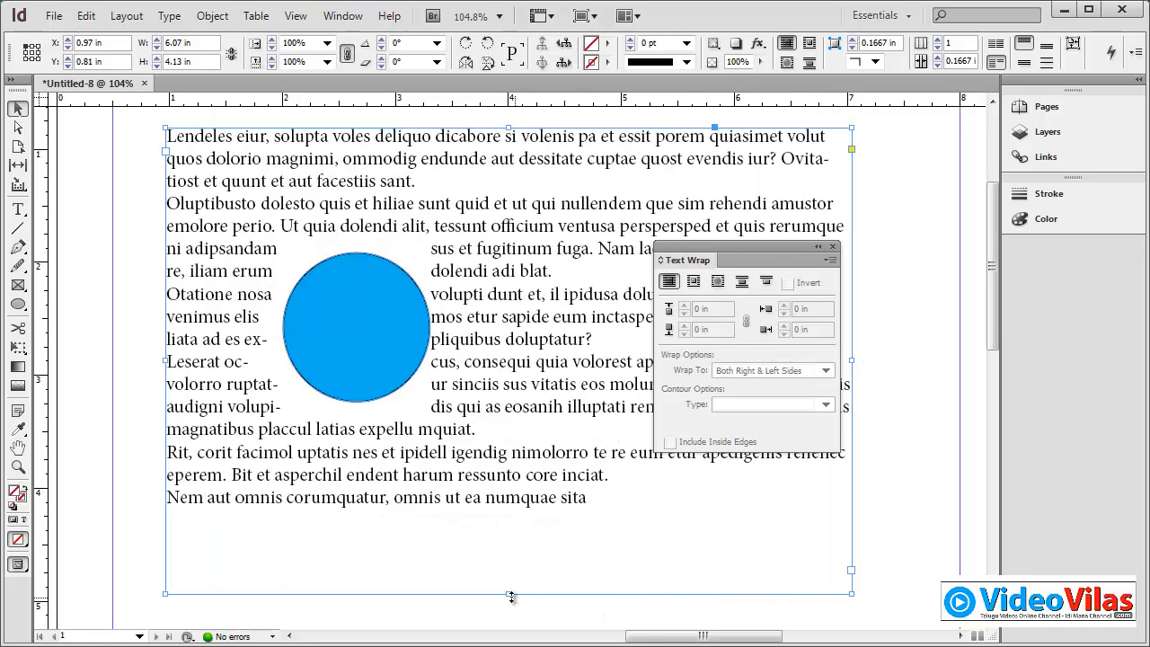
left_click_drag(509, 593, 507, 526)
Step: Wrap the text around the circle's object shape and move the circle within the text to about X 2.11 in, Y 1.56 in
left_click(387, 328)
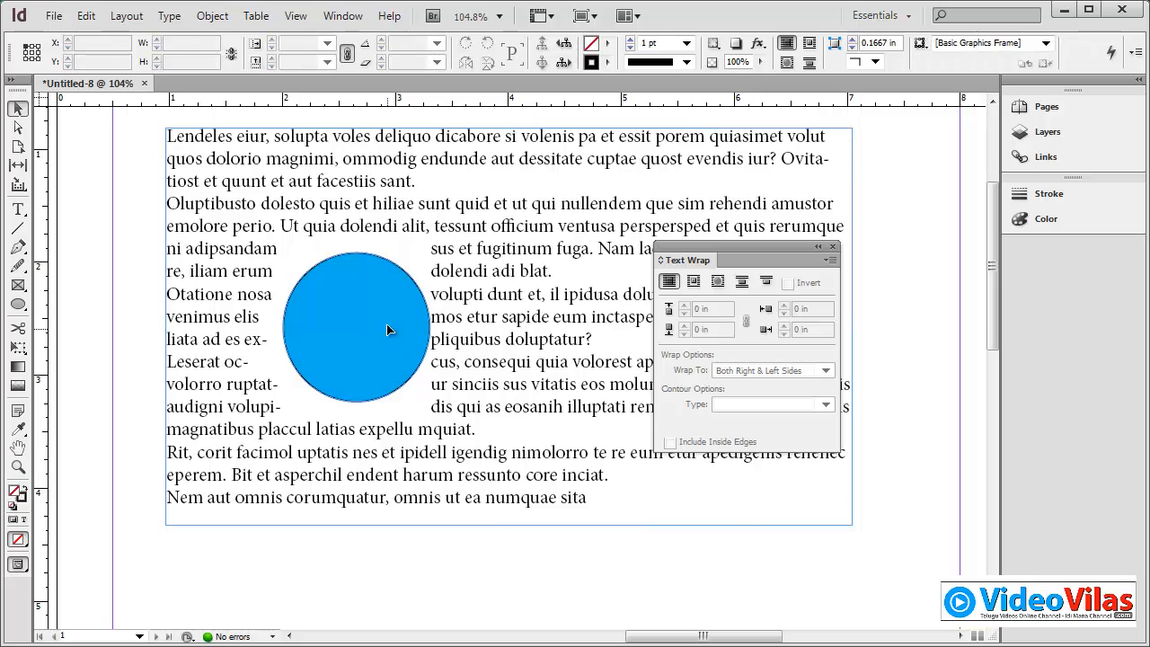
left_click_drag(388, 328, 472, 283)
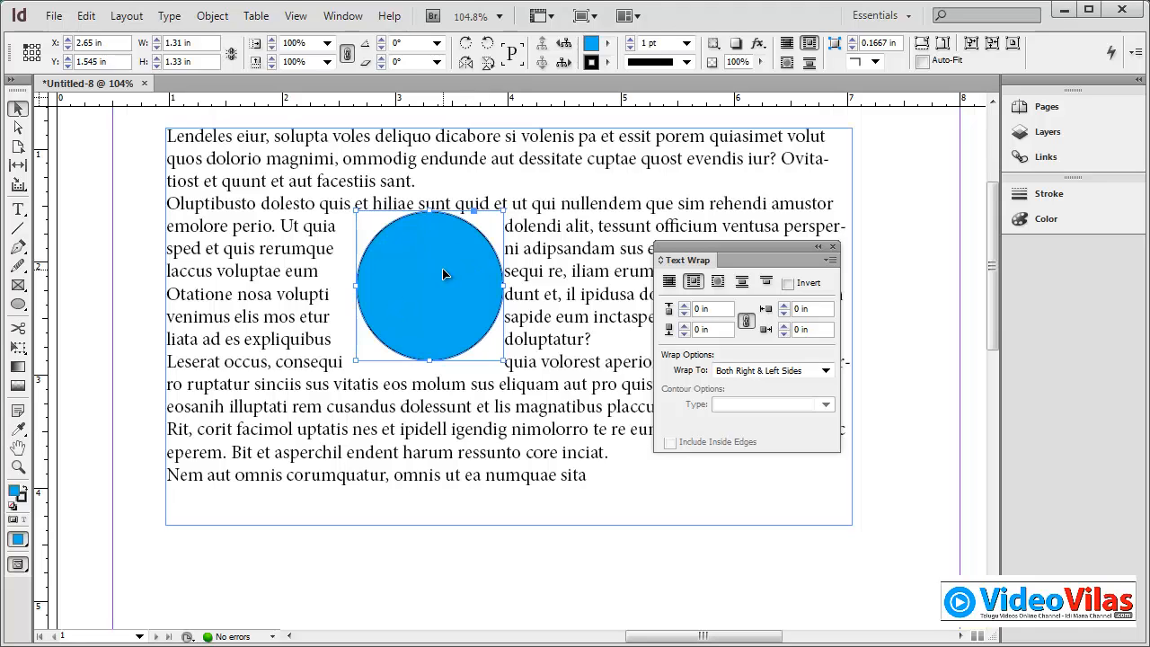
left_click(717, 282)
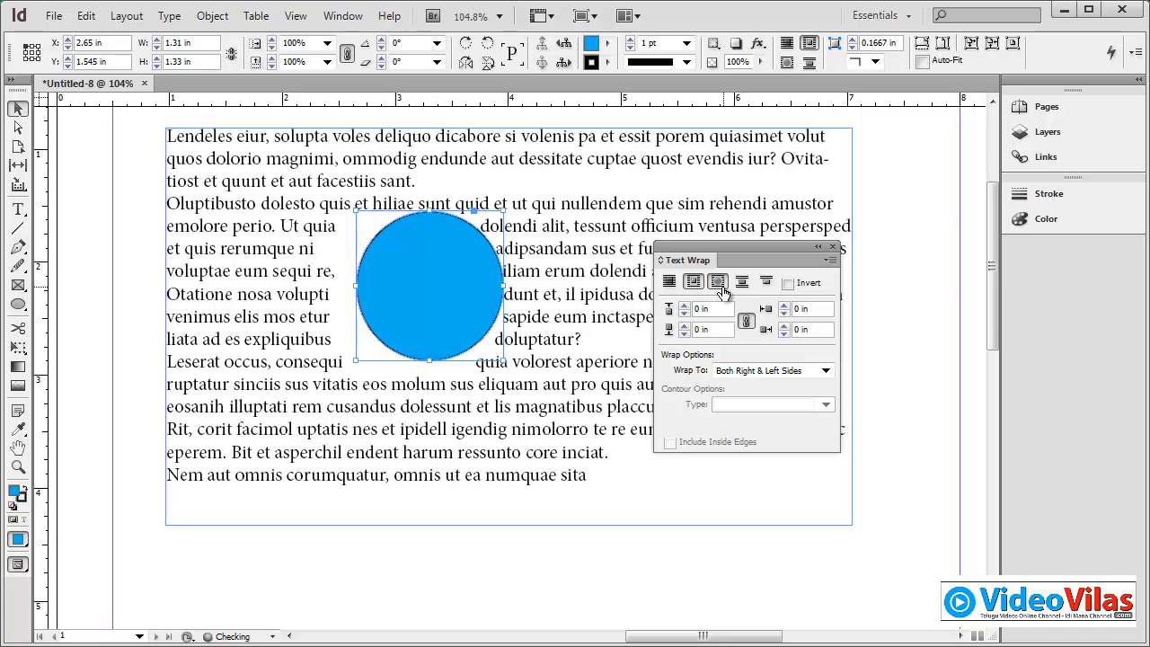
left_click_drag(448, 250, 386, 252)
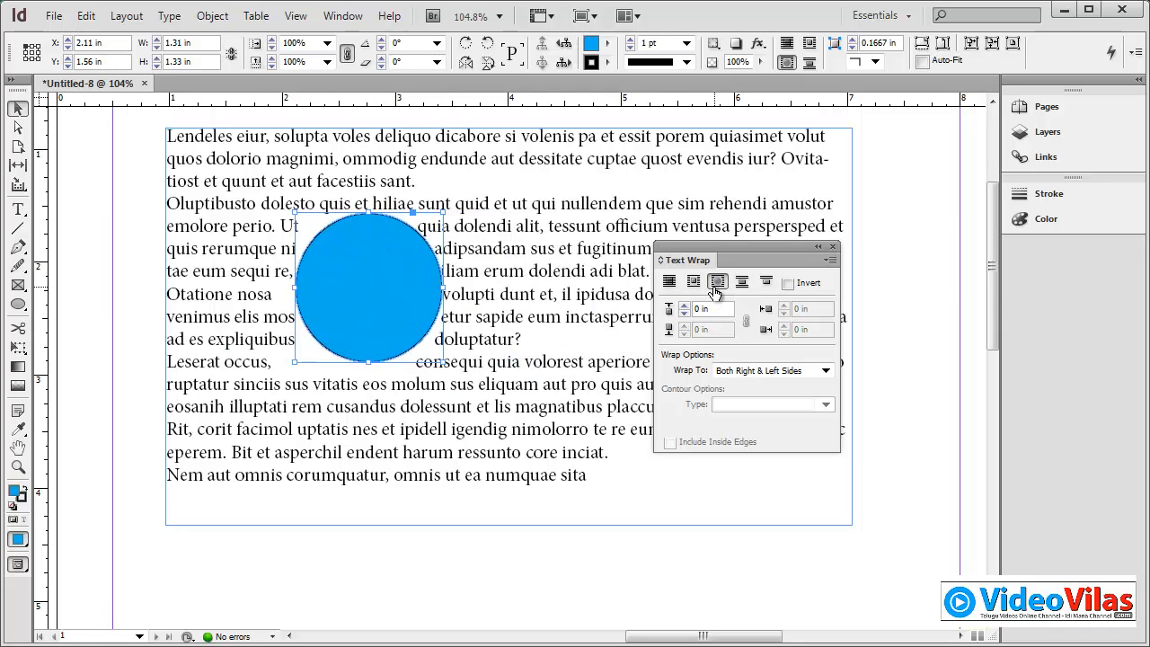
Step: Try the bounding box, no wrap, jump object and jump to next column modes on the circle, then restore the object shape wrap
left_click(693, 283)
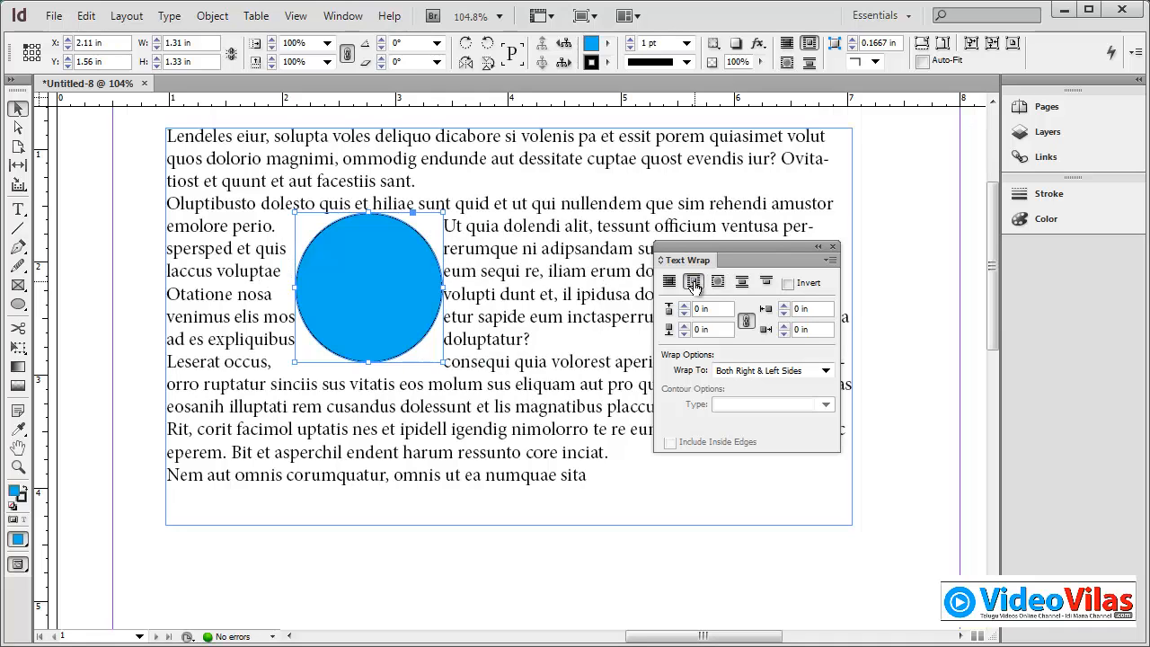
left_click(671, 282)
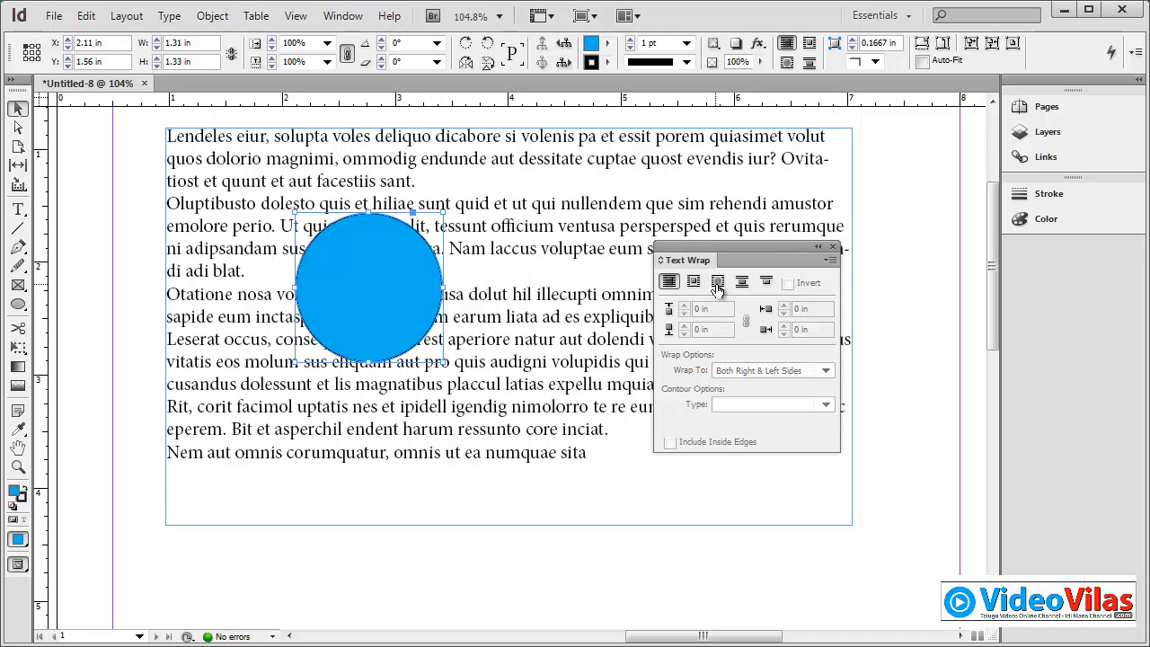
left_click(742, 283)
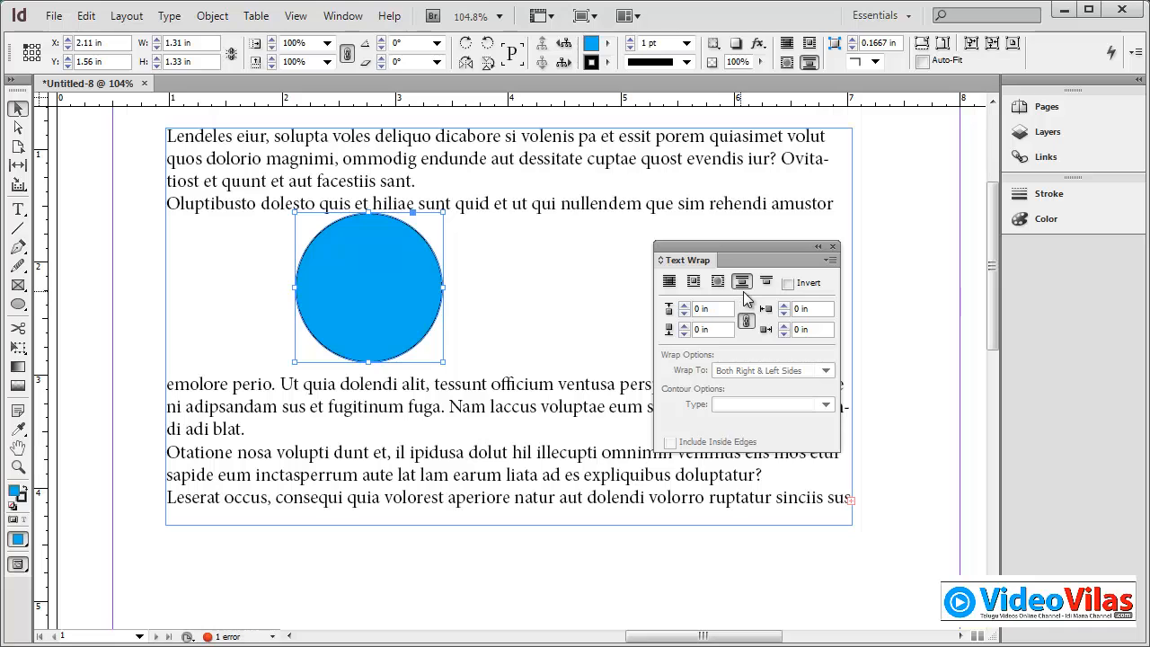
left_click(766, 283)
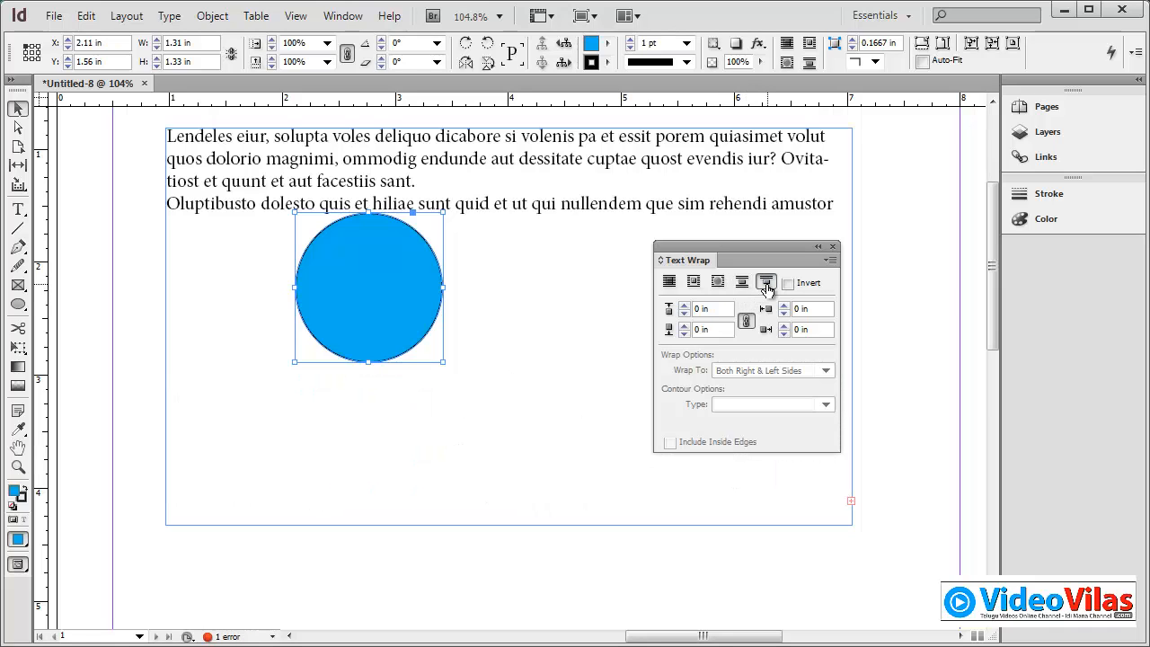
left_click(717, 282)
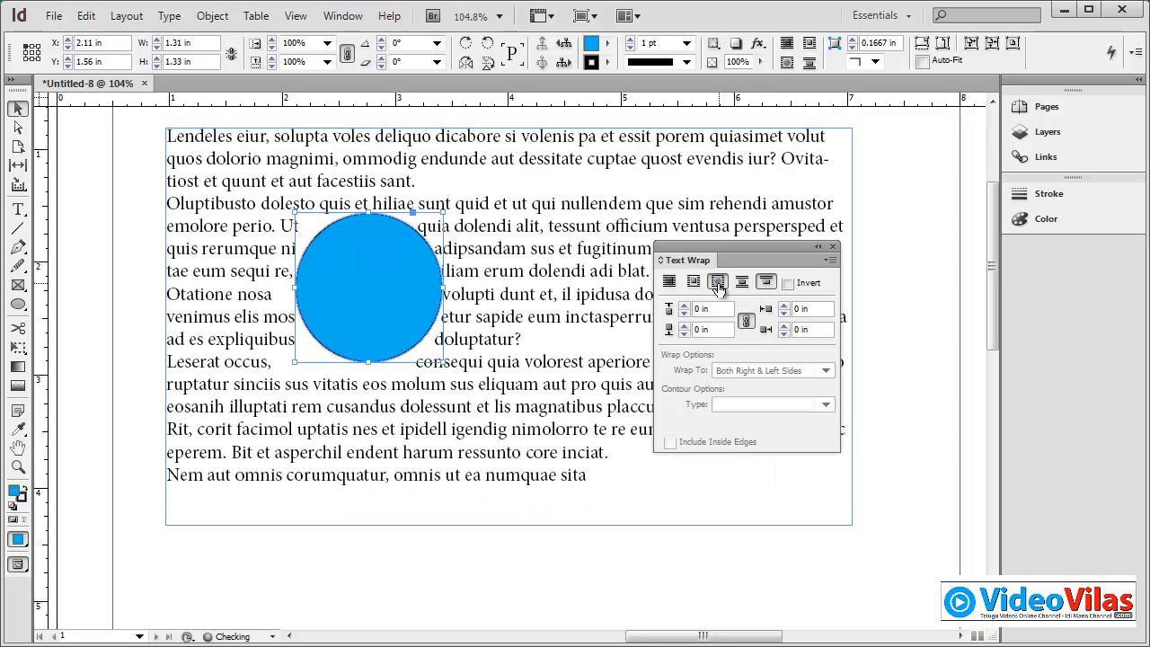
left_click(669, 283)
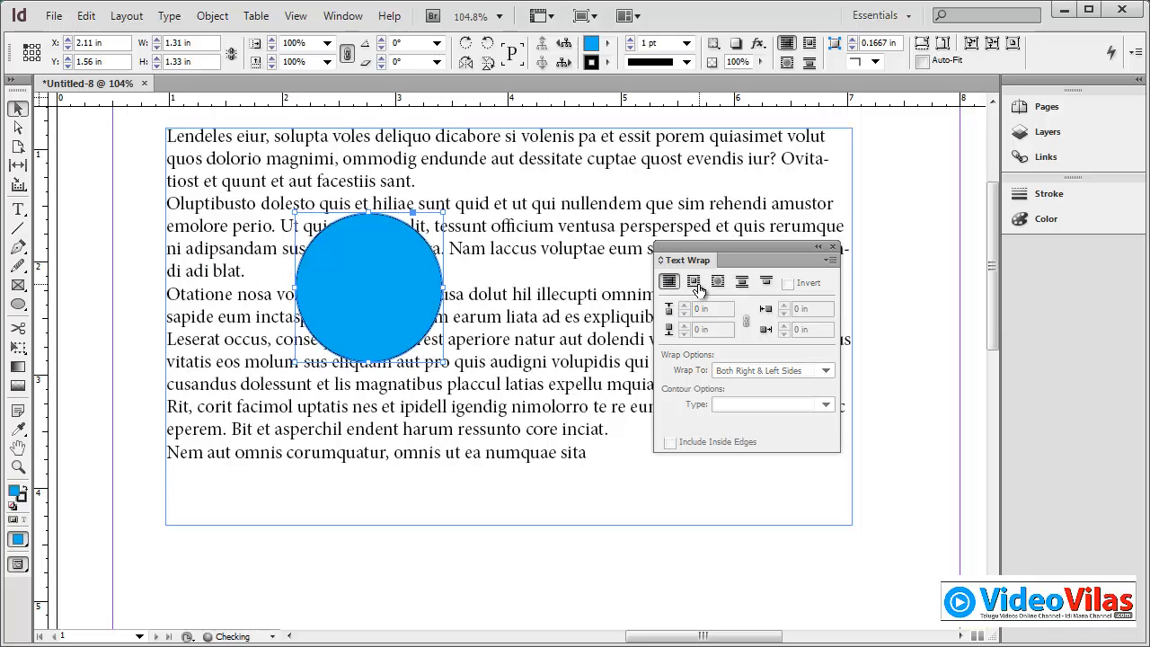
left_click(694, 283)
left_click(718, 282)
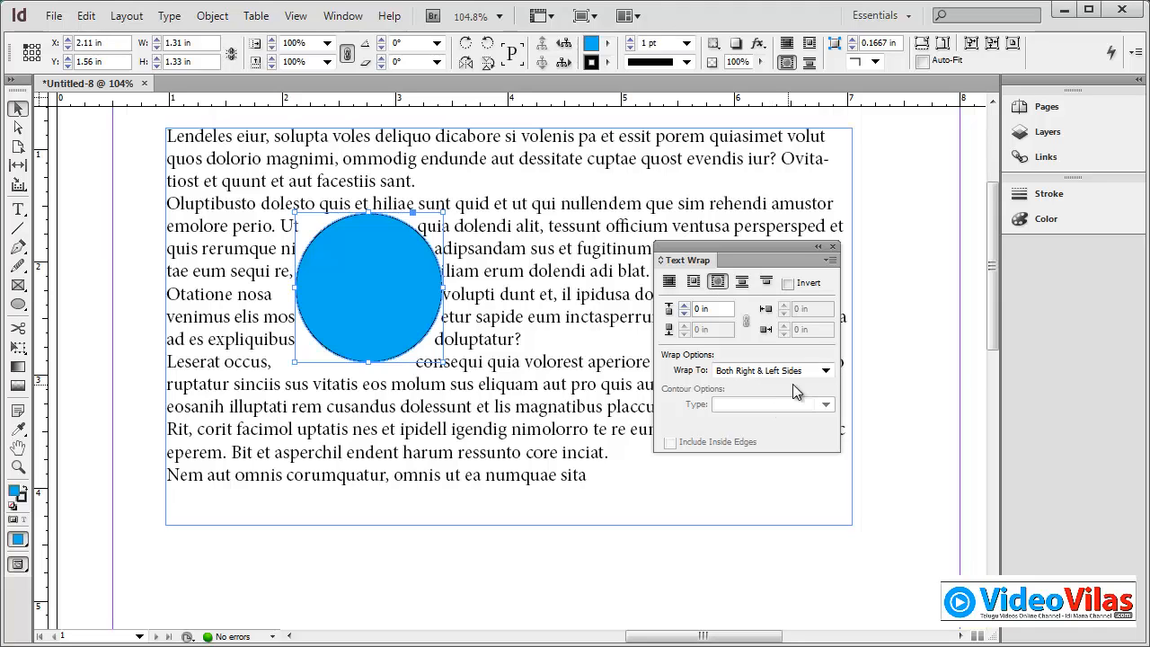
Step: View the Wrap To choices for the circle and increase its text wrap offset to 0.4375 in
left_click(825, 370)
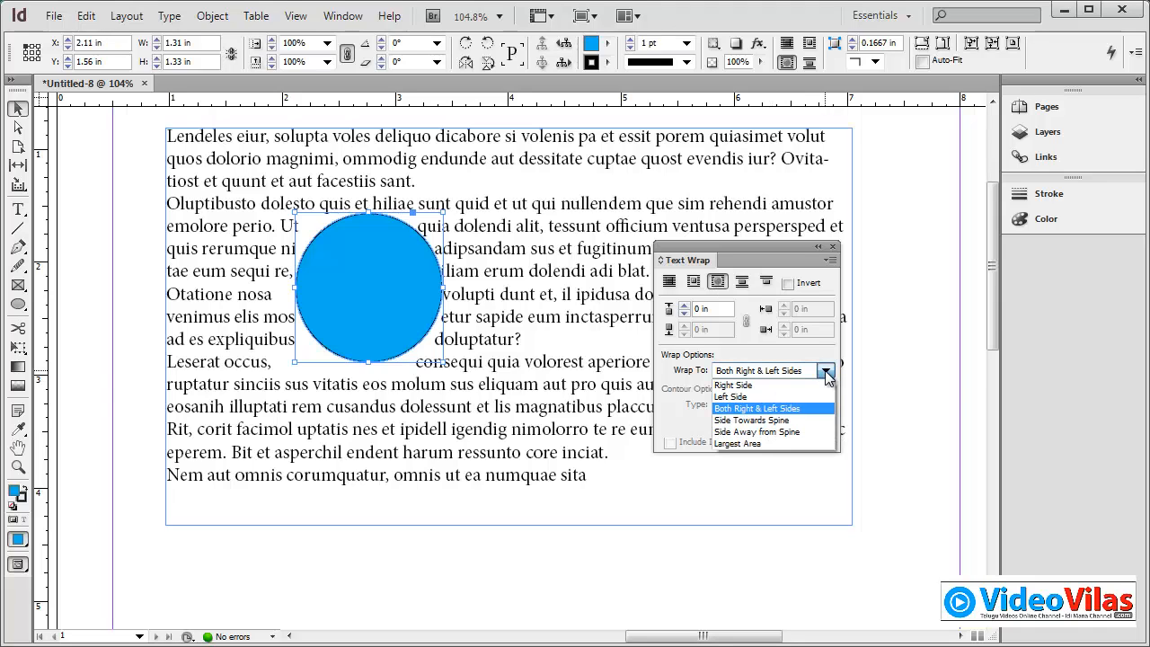
left_click(825, 370)
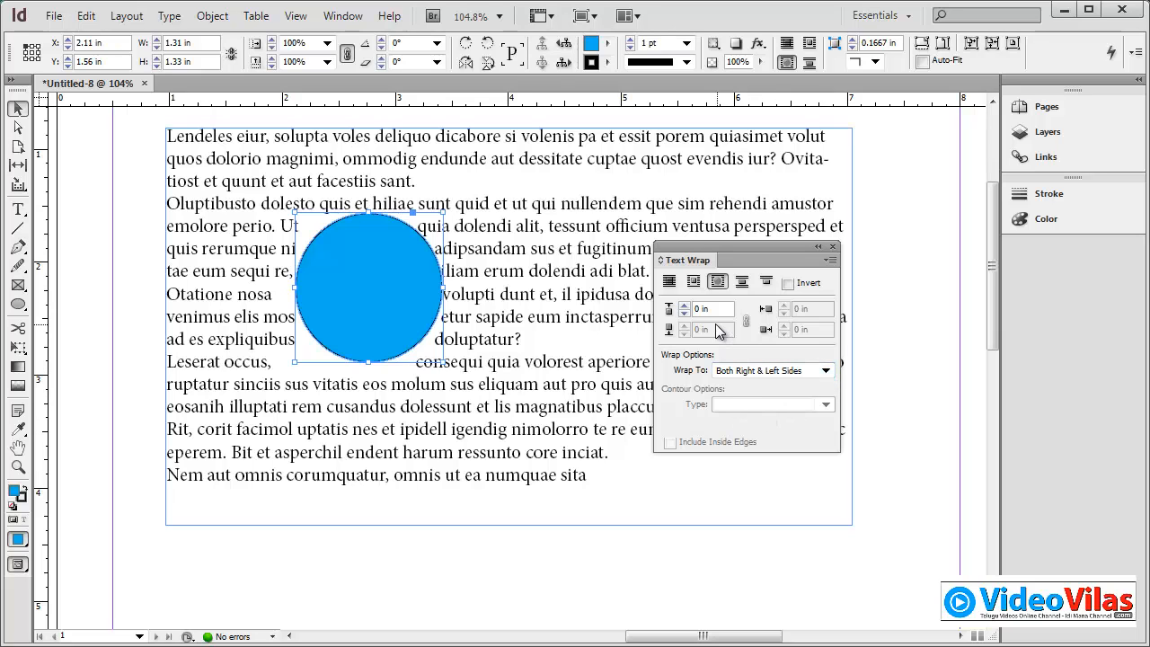
left_click(684, 305)
left_click(684, 306)
left_click(684, 306)
left_click(683, 306)
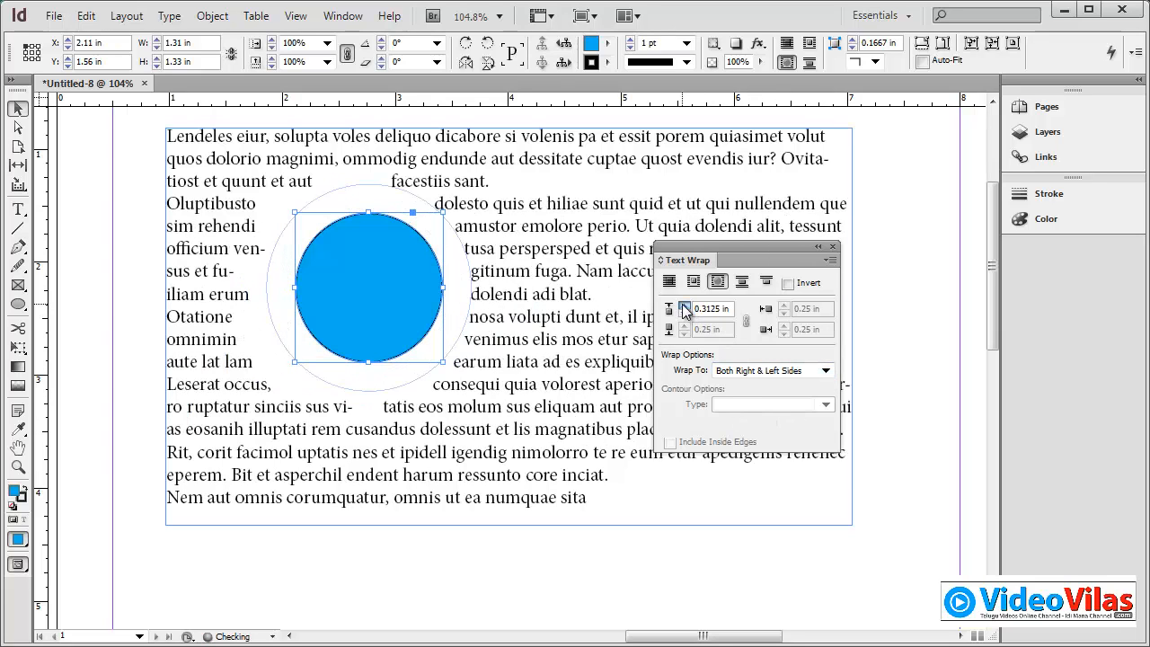
left_click(684, 306)
left_click(684, 306)
left_click(684, 306)
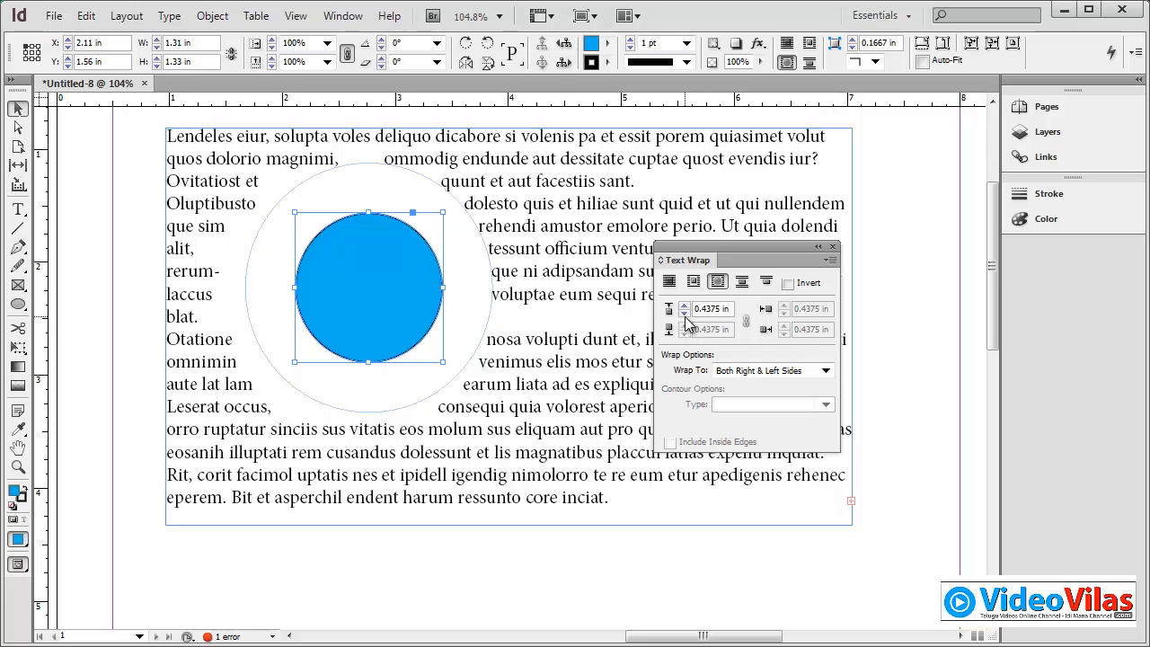
Step: Reduce the circle's text wrap offset to 0.0625 in
left_click(685, 314)
left_click(684, 314)
left_click(684, 315)
left_click(685, 314)
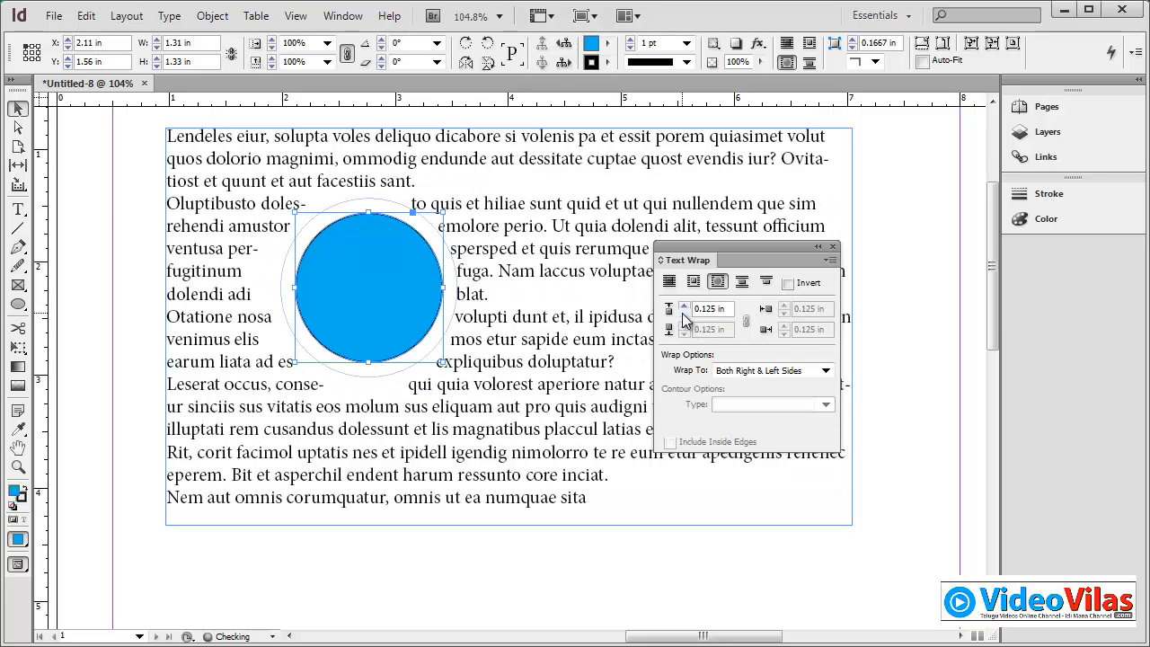
left_click(685, 315)
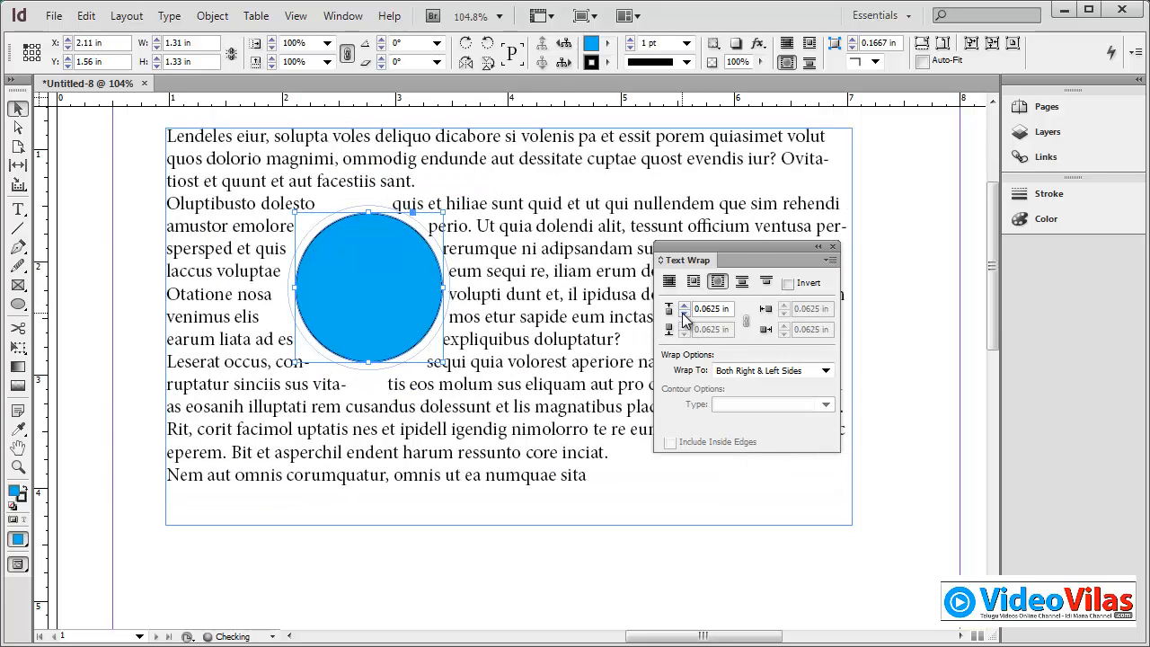
Step: Close the Text Wrap panel and move the circle up within the text to about X 2.38 in, Y 1.32 in
left_click(833, 246)
left_click(97, 199)
left_click_drag(434, 318, 419, 228)
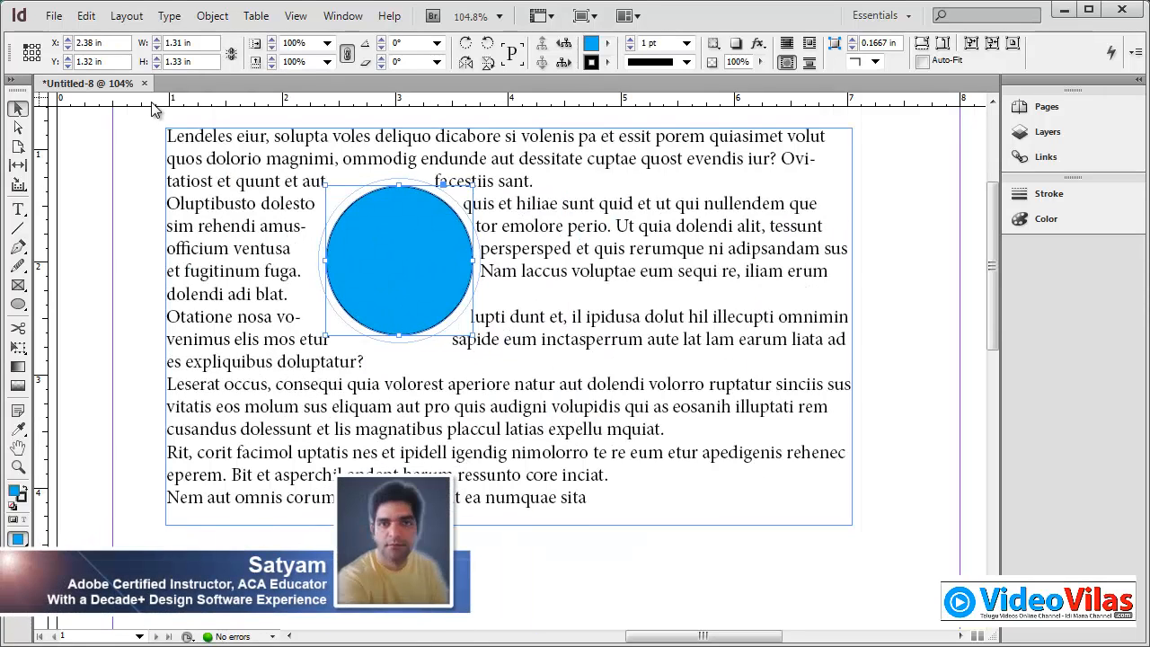